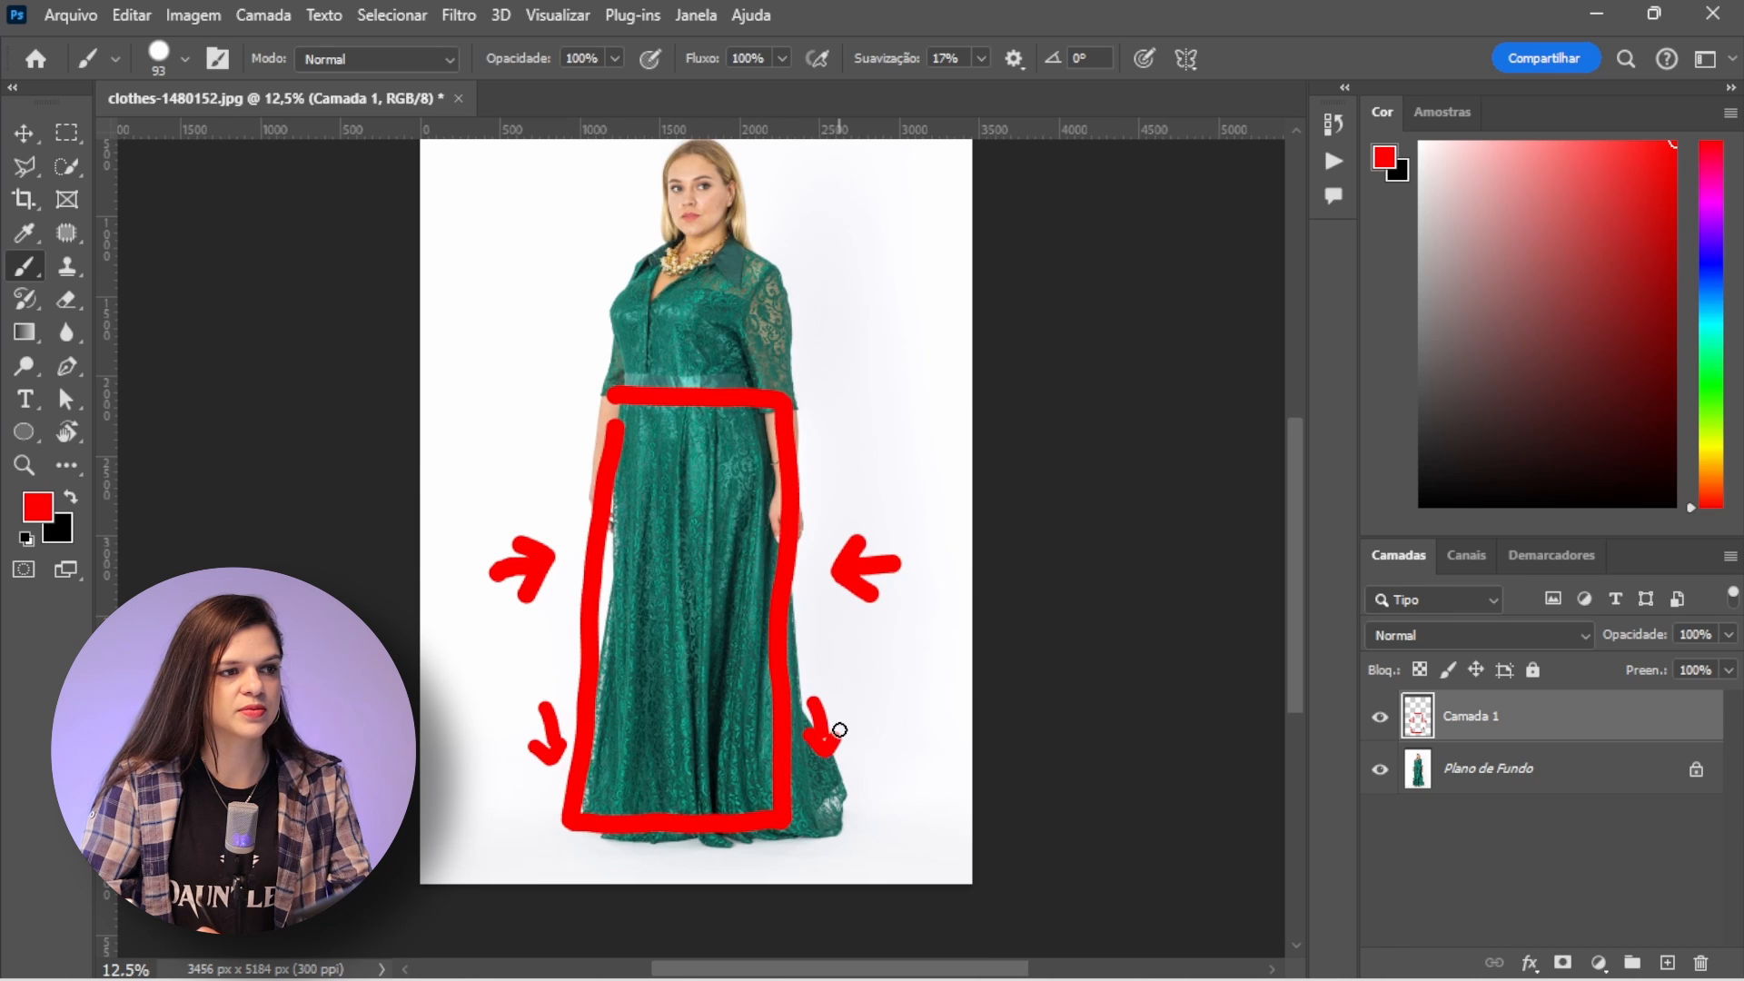
Step: Reduce the brush size to 38 and draw a red rectangle around the model's face on Camada 1, with small arrows beside it
key("ctrl+plus")
mouse_move(723, 219)
left_mouse_down()
mouse_move(716, 406)
mouse_move(682, 491)
left_mouse_up()
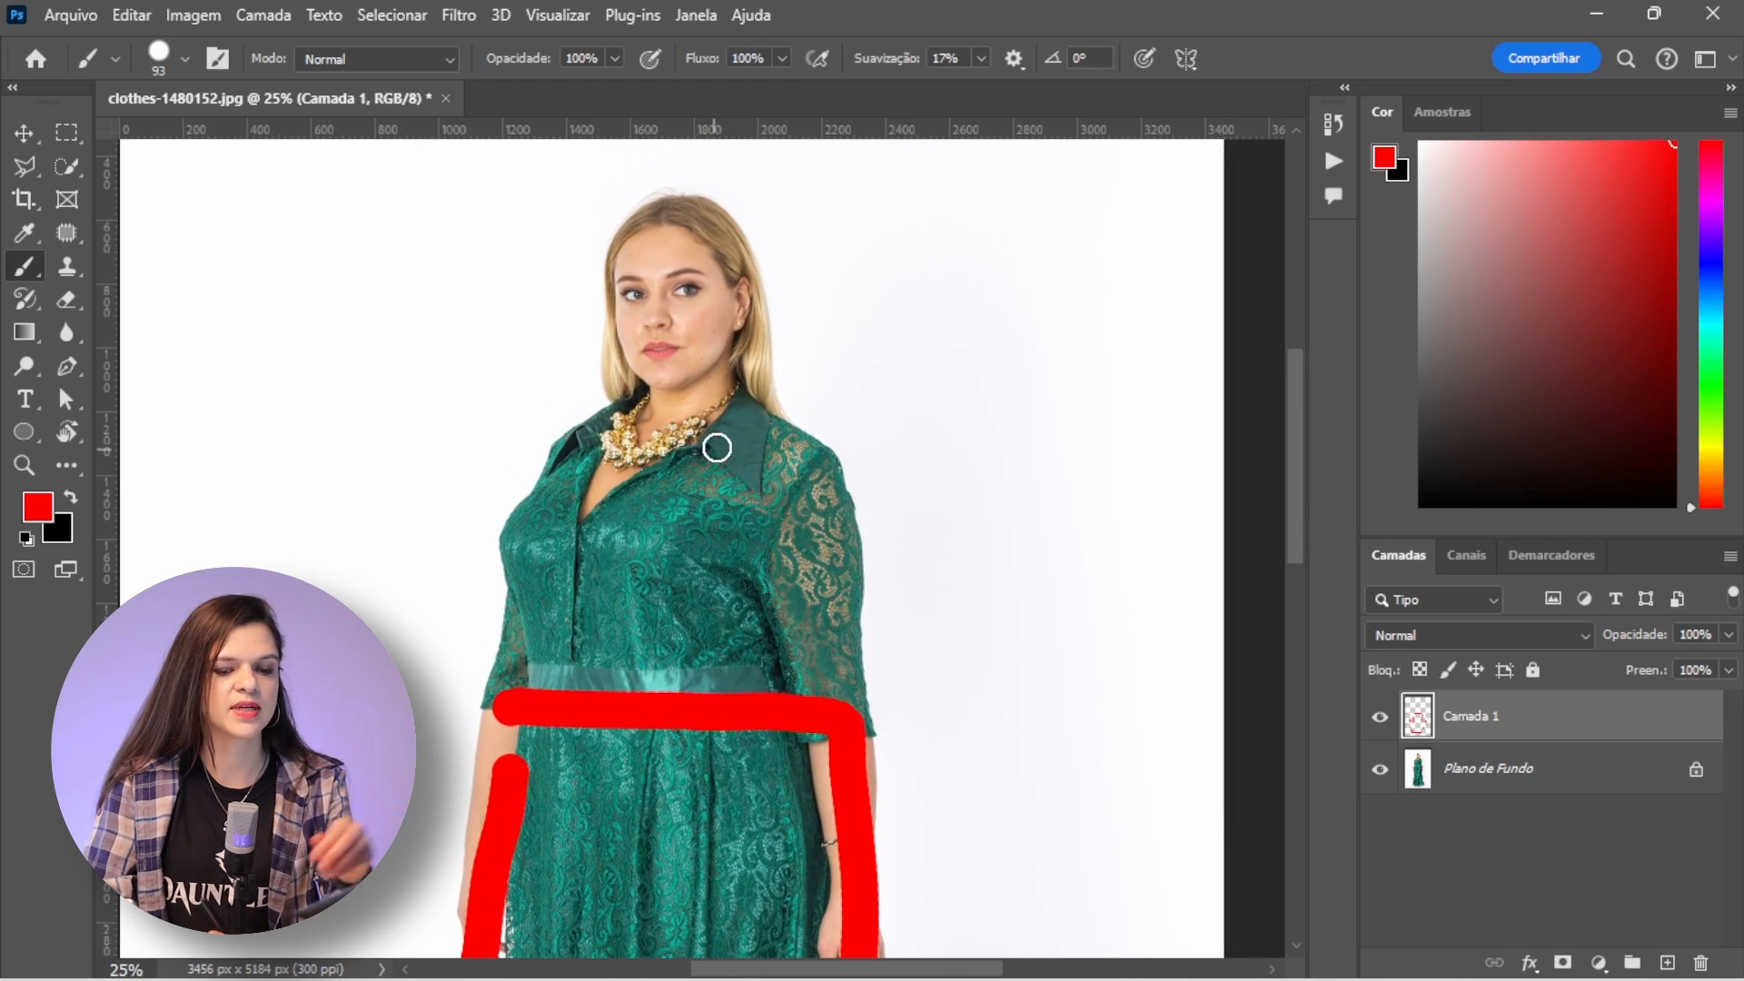
key("ctrl+plus")
key("bracketleft")
key("bracketleft")
key("bracketleft")
key("bracketleft")
key("bracketleft")
key("bracketleft")
key("bracketleft")
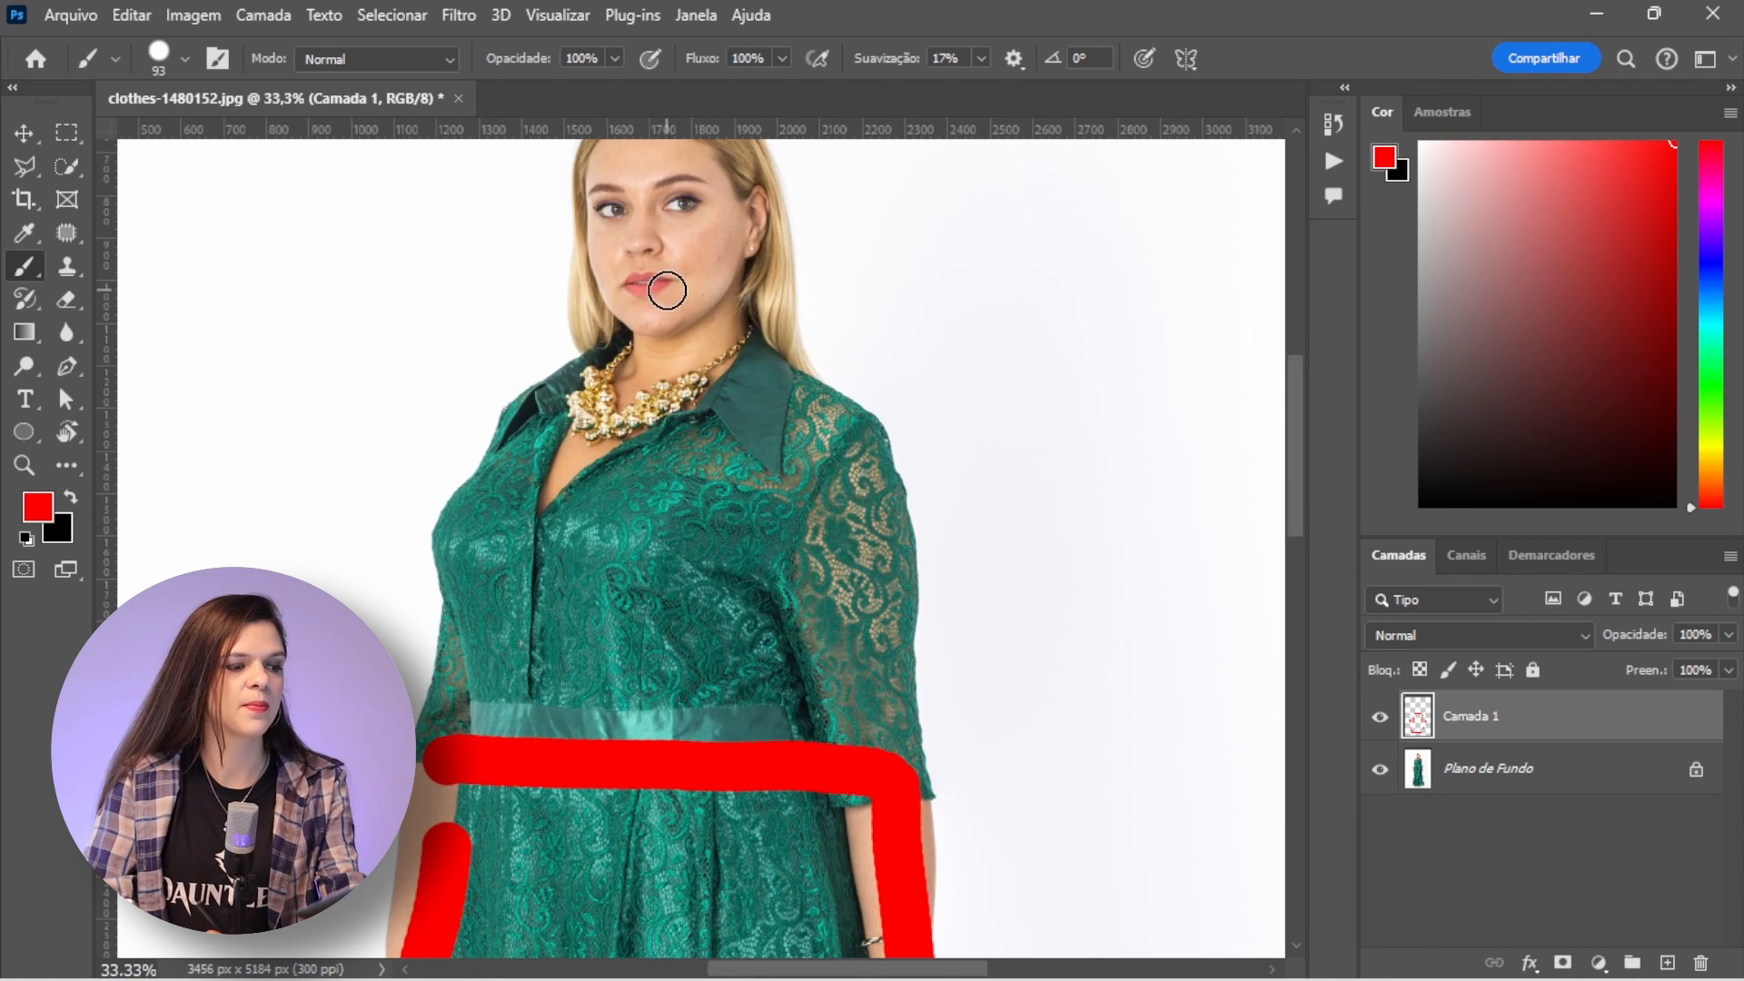
scroll(654, 287, "up", 2)
left_click_drag(576, 348, 569, 452)
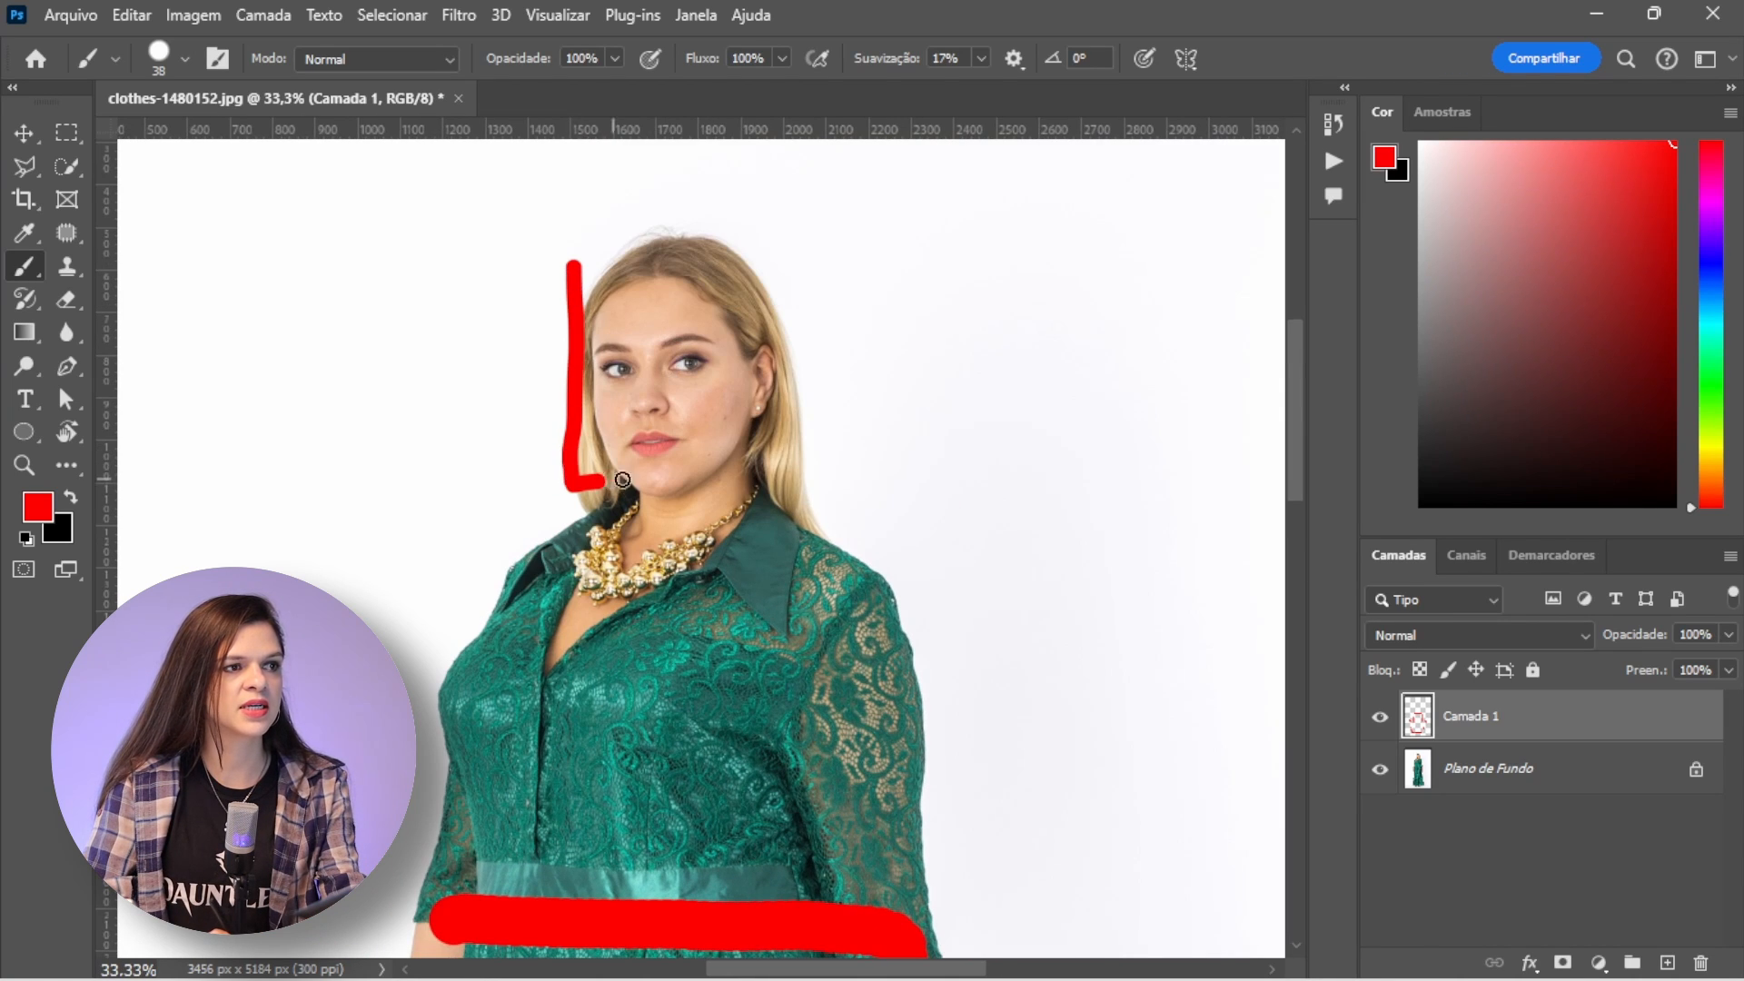
mouse_move(785, 420)
left_mouse_down()
mouse_move(790, 278)
mouse_move(572, 266)
left_mouse_up()
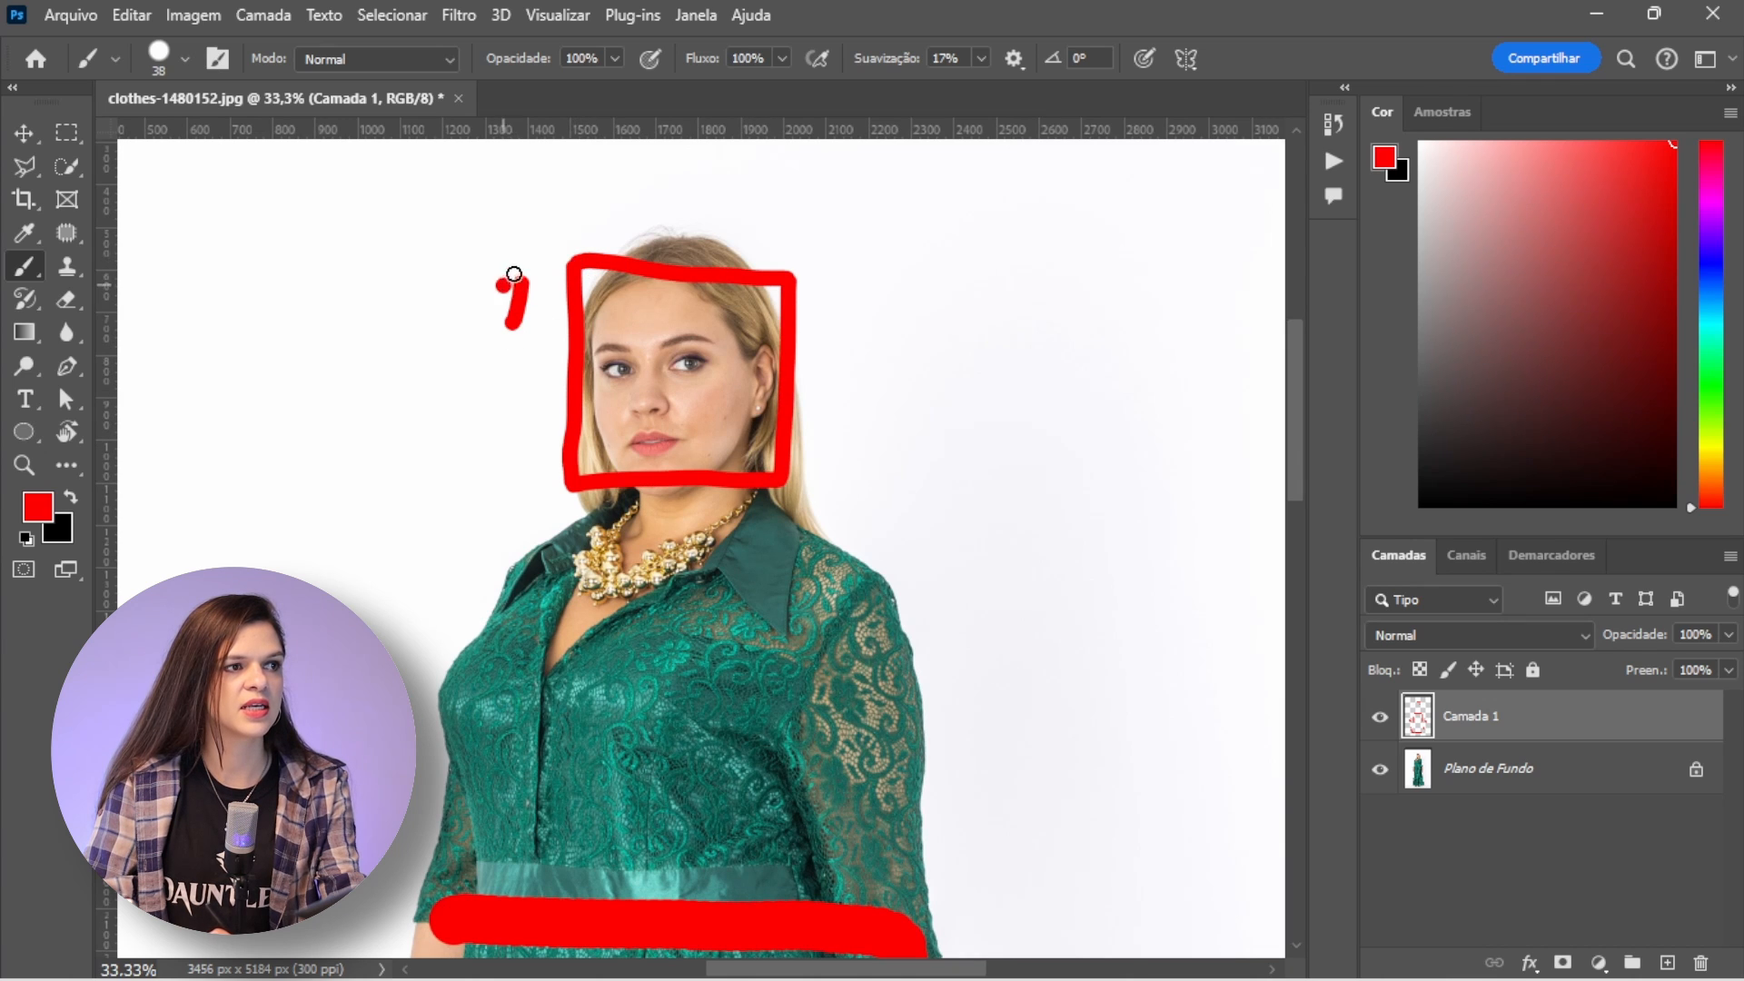
left_click_drag(826, 326, 832, 338)
Step: Outline the torso in red on Camada 1 and draw inward-pointing arrows beside it and near the waist
scroll(636, 454, "down", 3)
left_click_drag(434, 413, 456, 695)
mouse_move(524, 397)
left_mouse_down()
mouse_move(668, 369)
mouse_move(825, 383)
left_mouse_up()
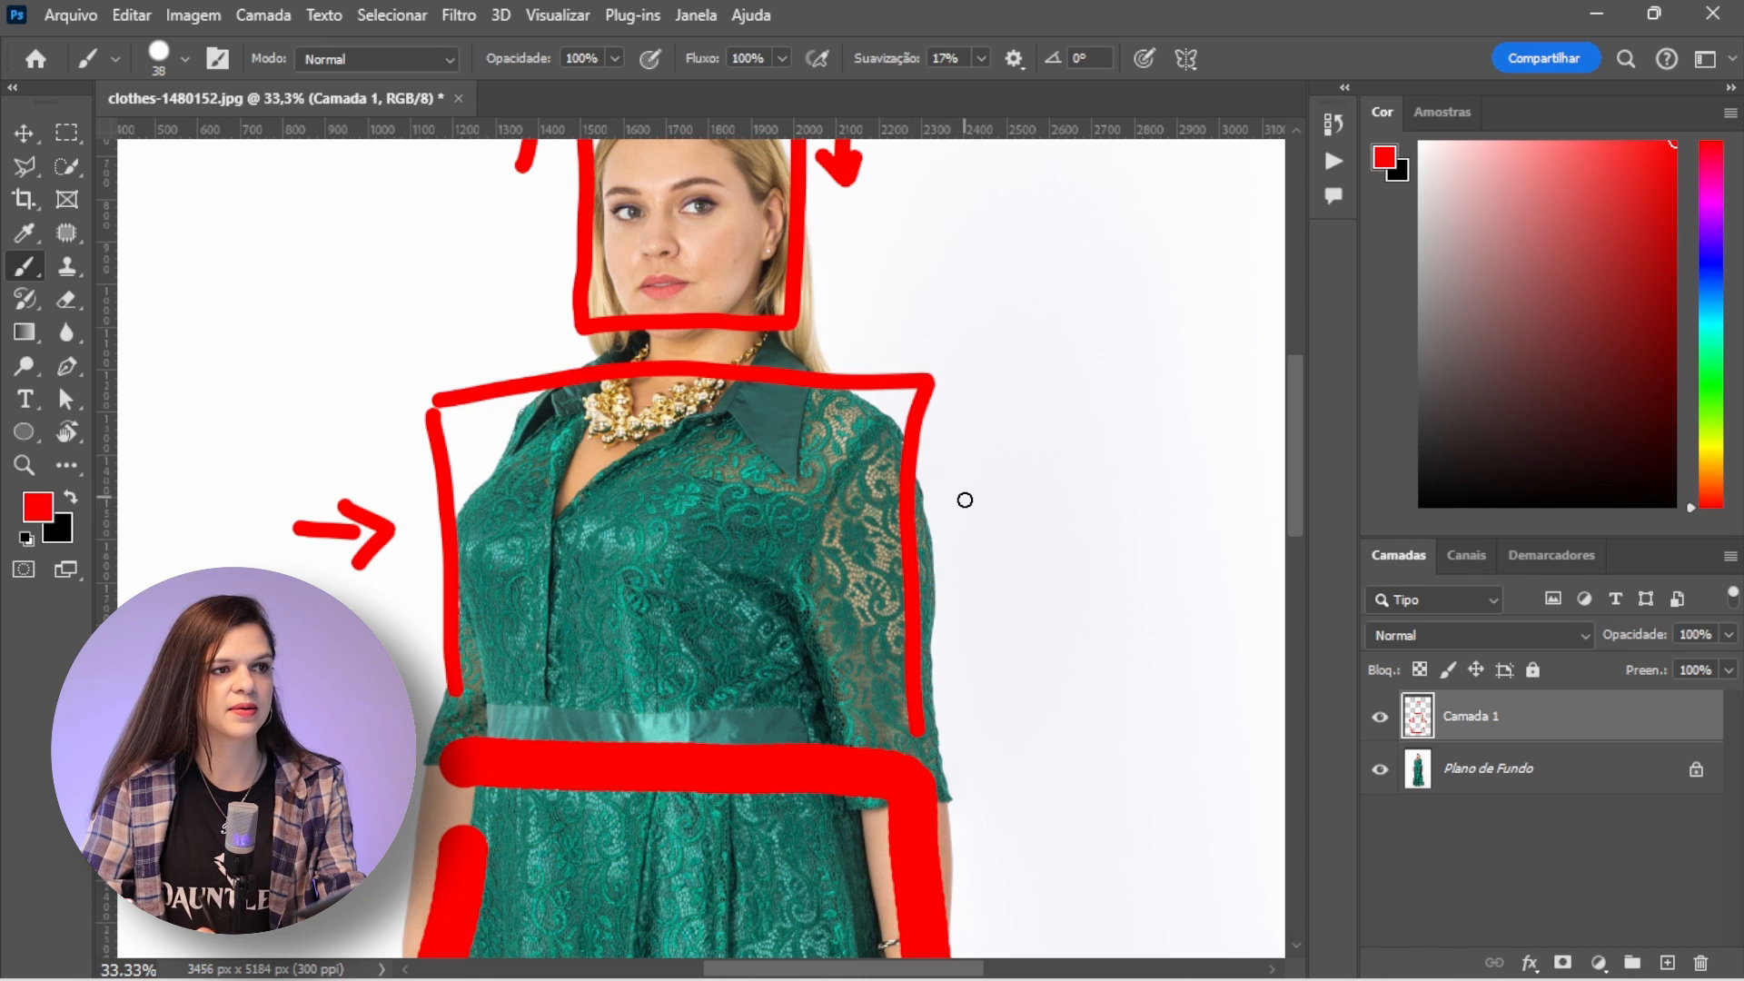
left_click_drag(965, 499, 1049, 507)
mouse_move(803, 617)
left_mouse_down()
mouse_move(768, 525)
mouse_move(732, 529)
left_mouse_up()
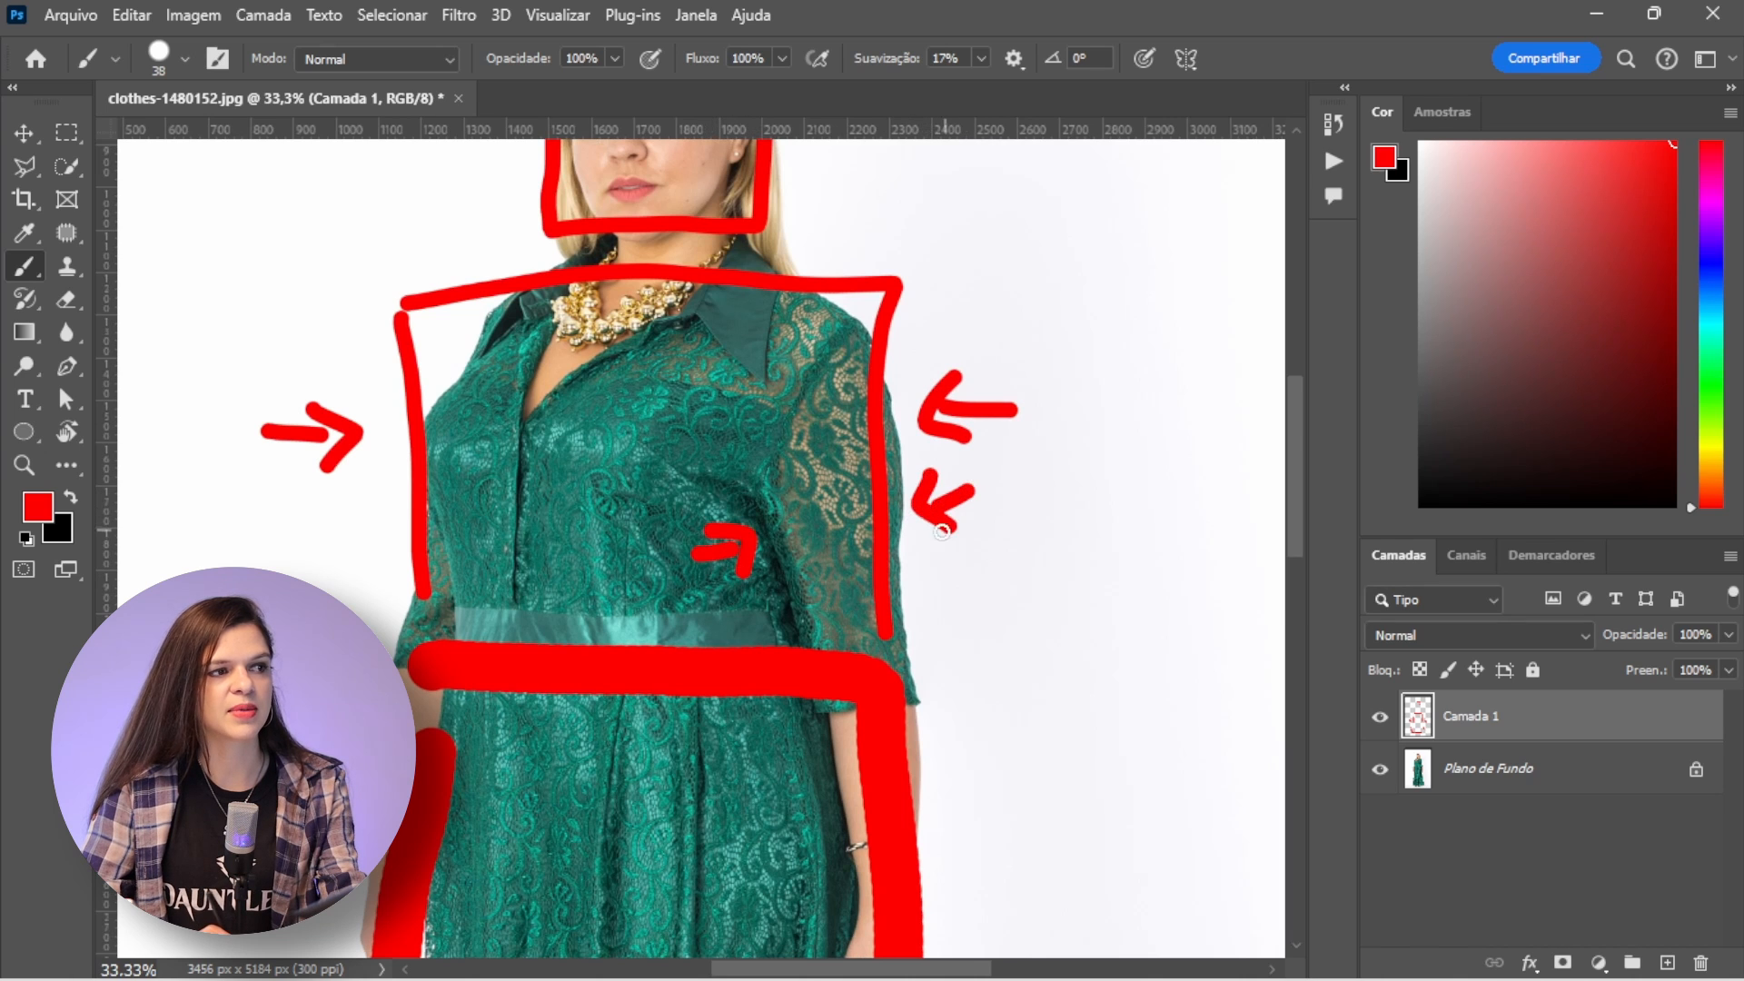
Step: Hide the annotation layer Camada 1 and duplicate the Plano de Fundo layer
key("ctrl+minus")
key("ctrl+minus")
key("ctrl+minus")
key("ctrl+minus")
key("ctrl+plus")
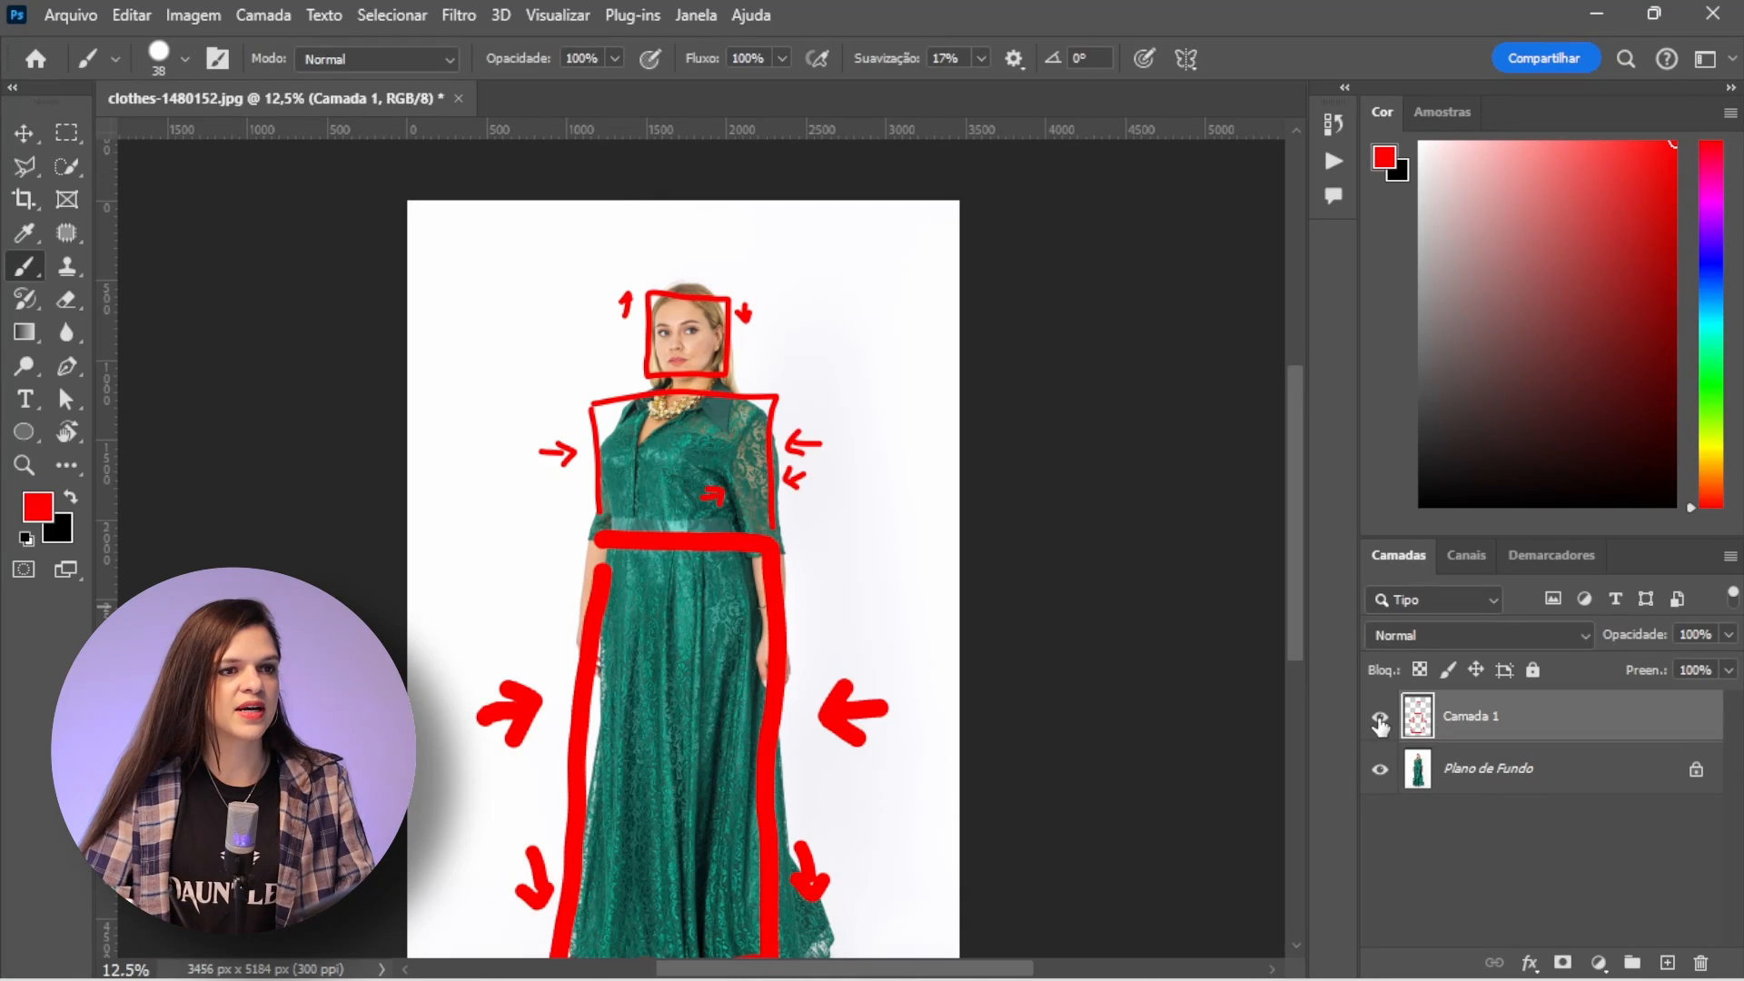
left_click(1379, 717)
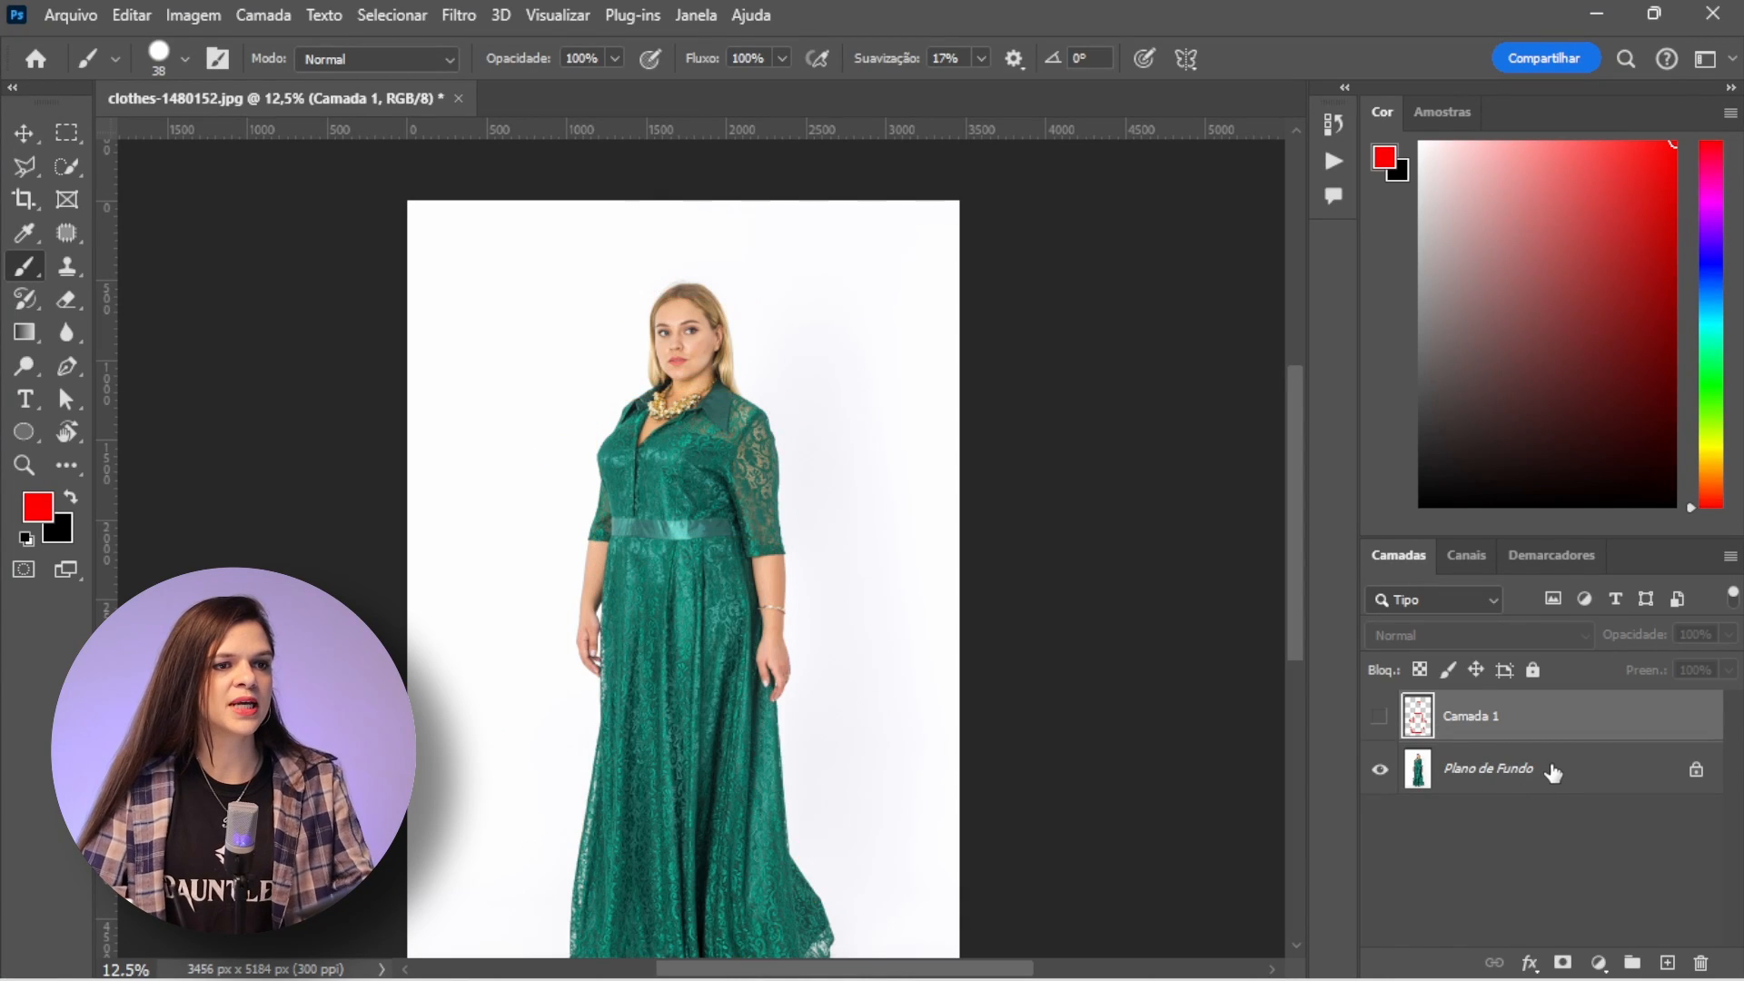
left_click(1556, 770)
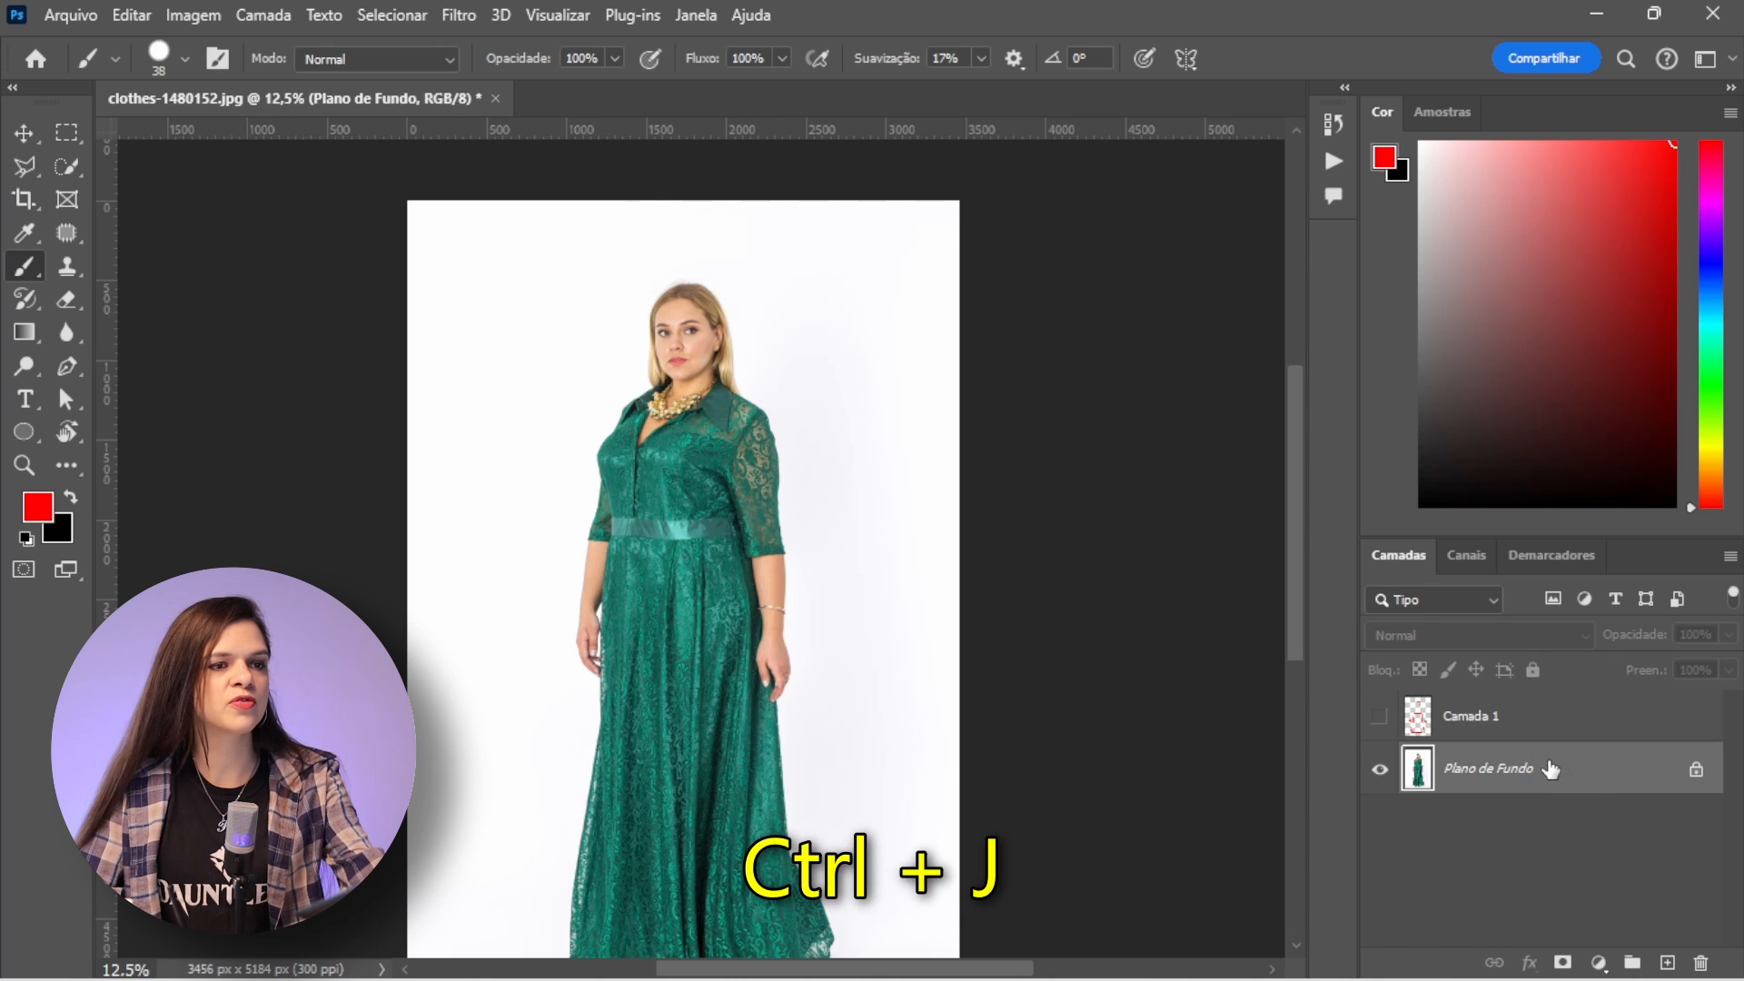
key("ctrl+j")
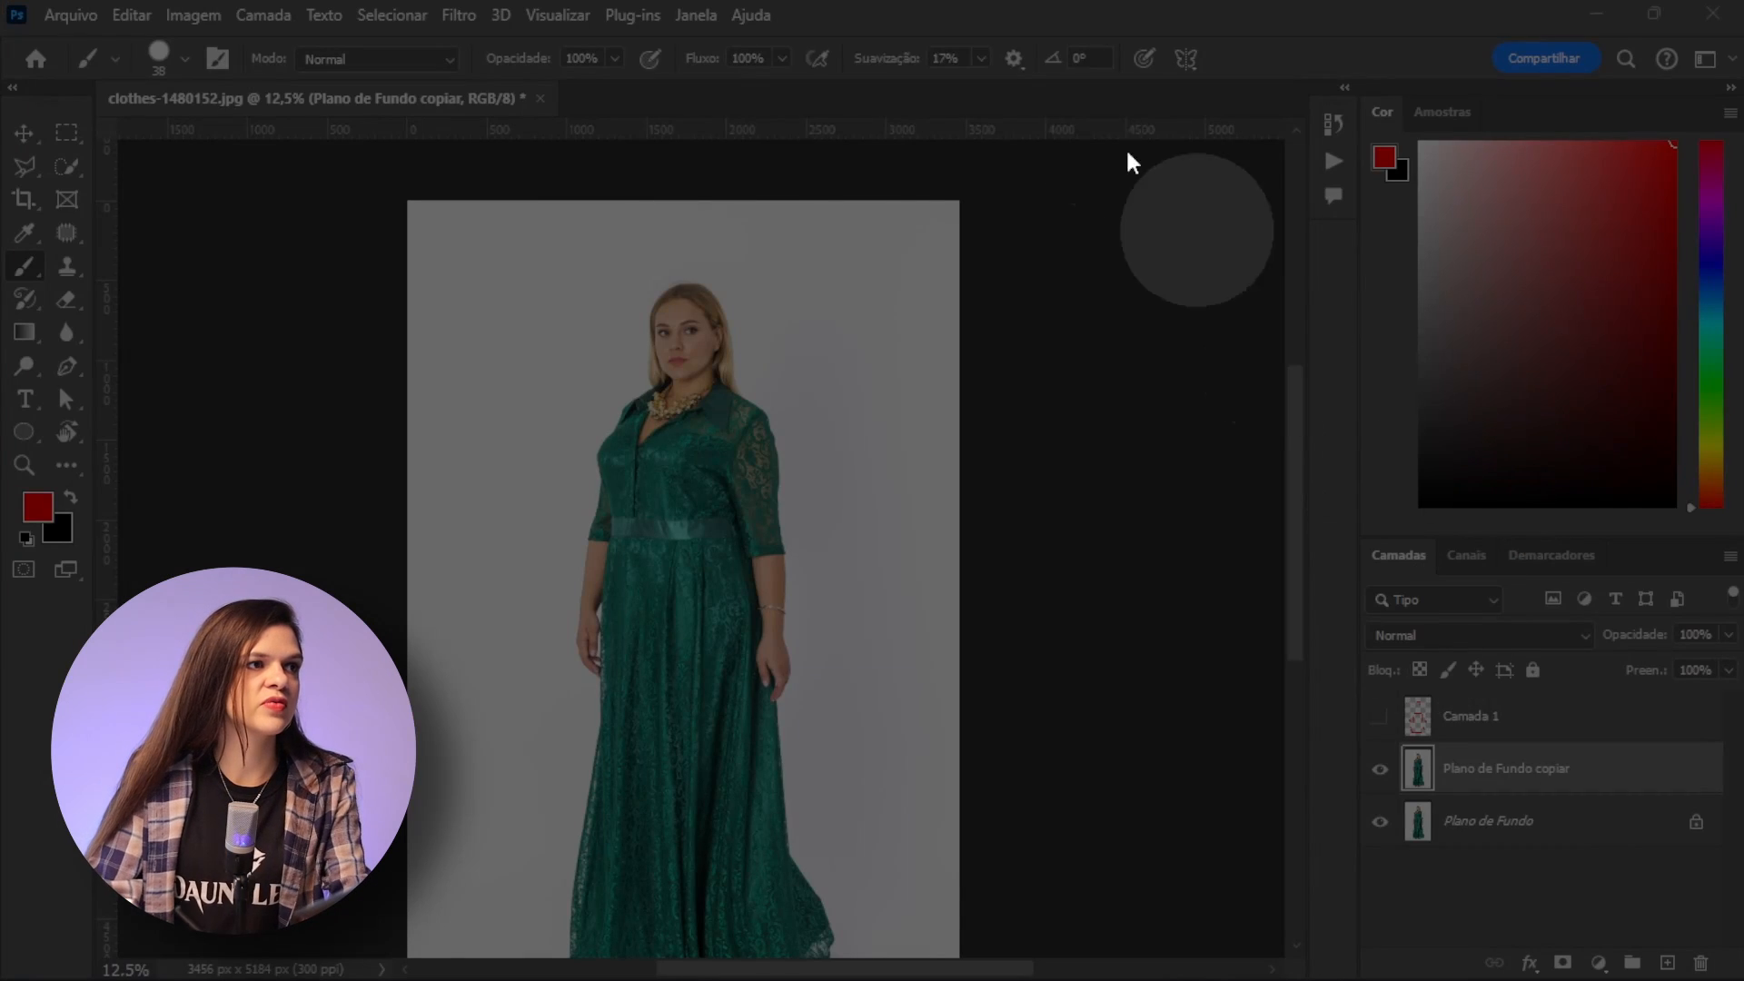
Step: Start a Puppet Warp on the Plano de Fundo copiar layer with its mesh density set to Normal
left_click(136, 14)
left_click(345, 550)
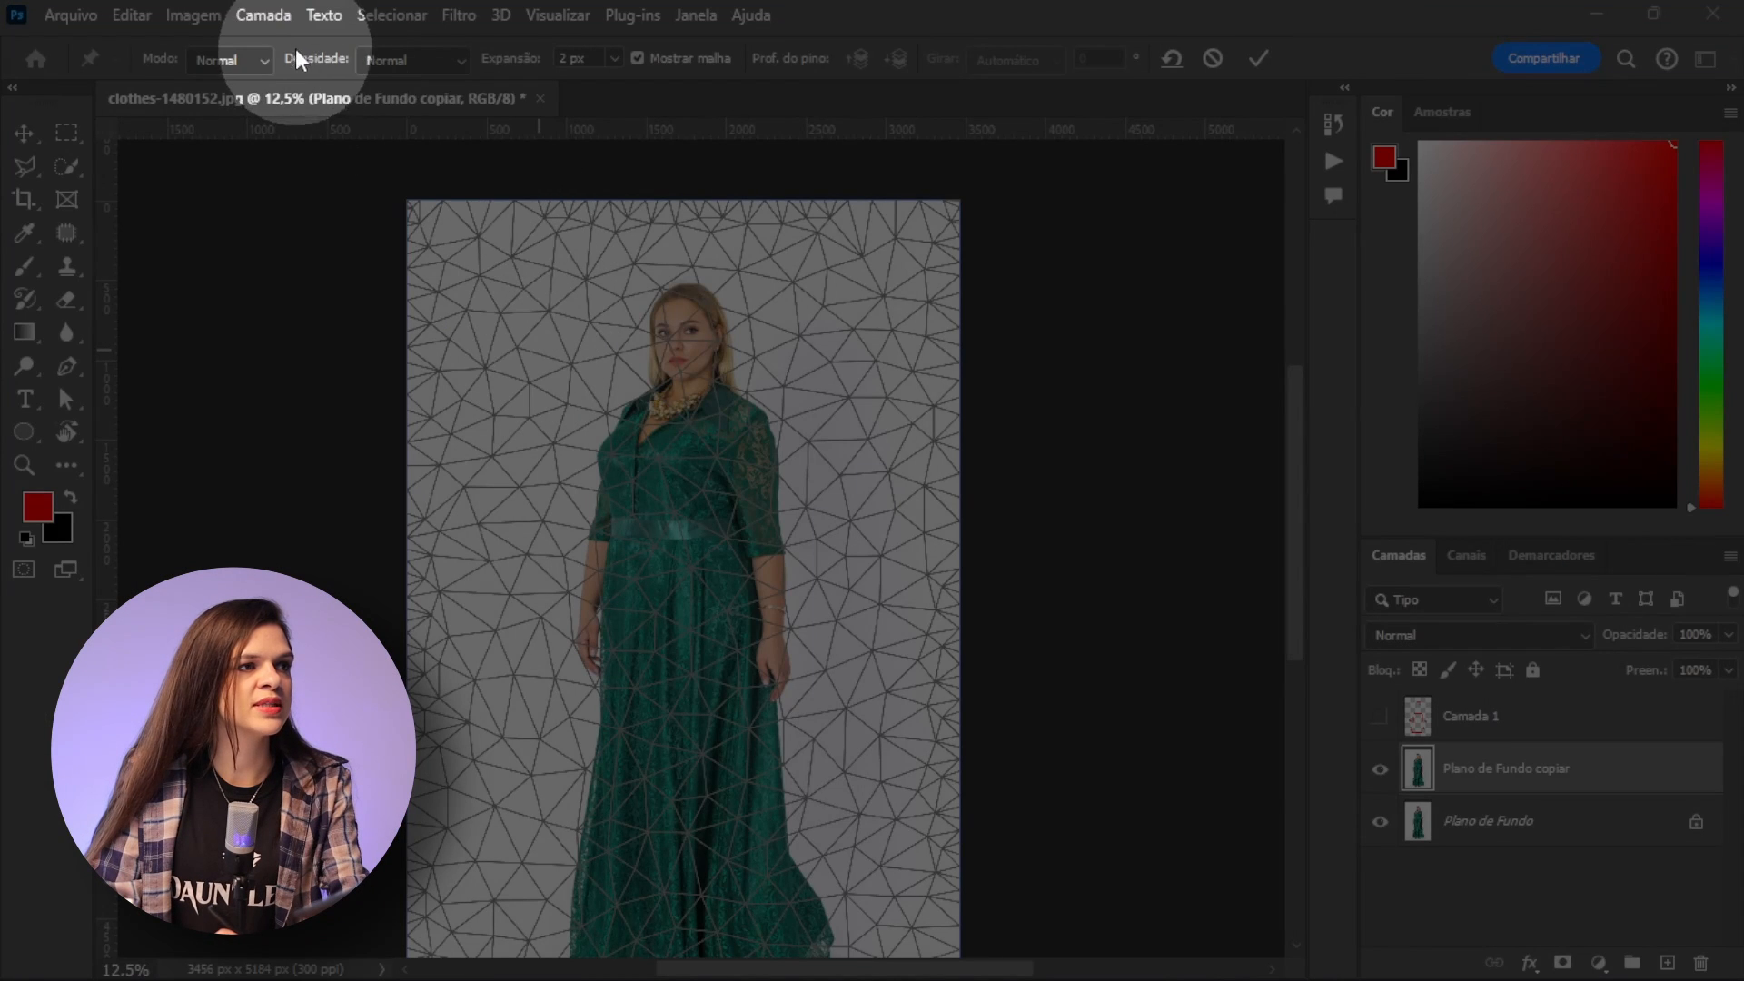
left_click(423, 58)
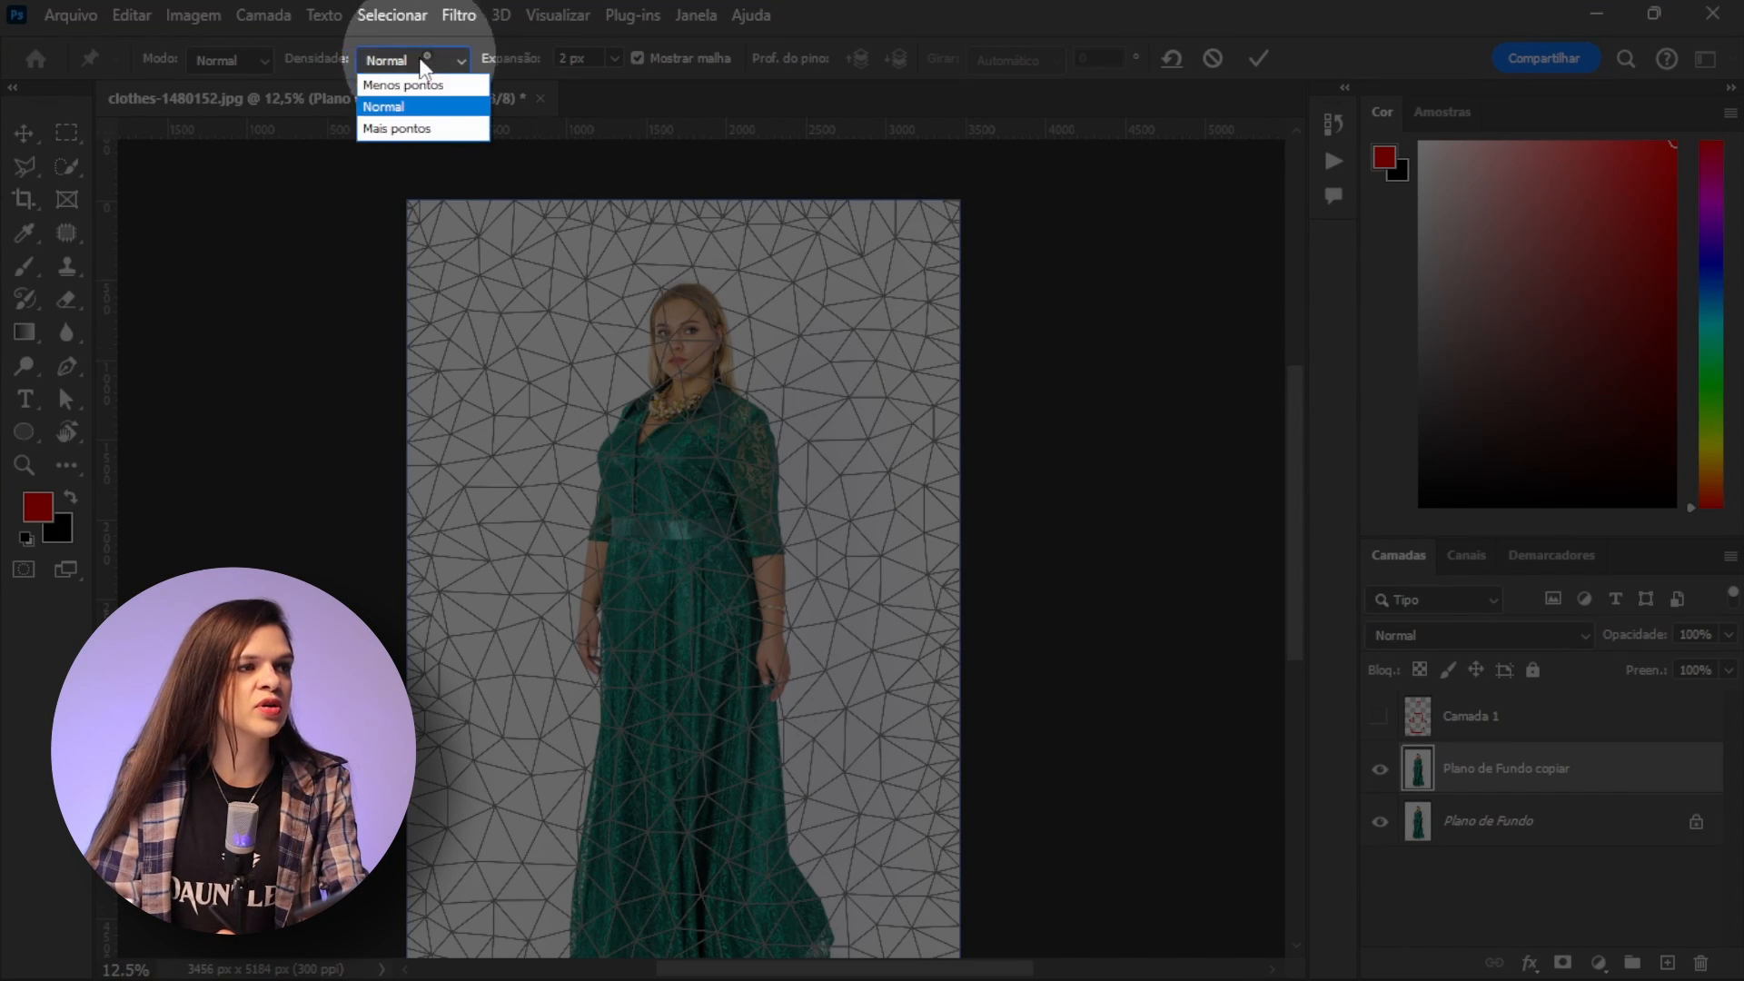
left_click(391, 108)
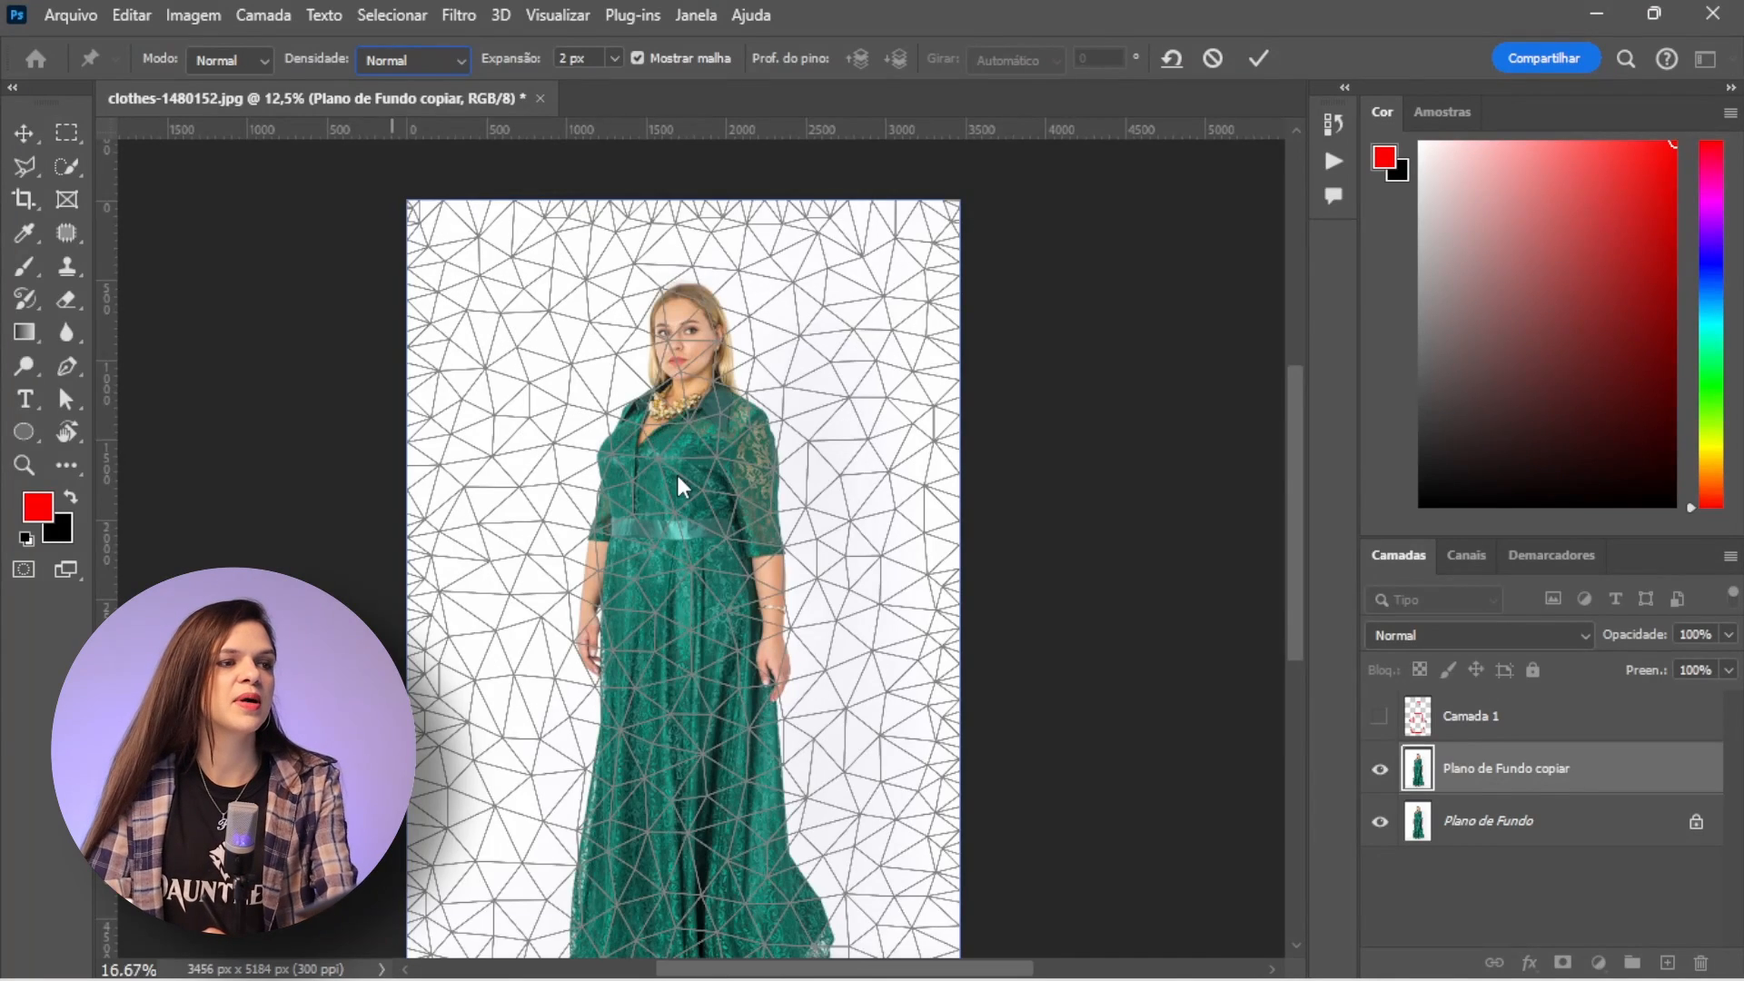
key("ctrl+plus")
key("ctrl+plus")
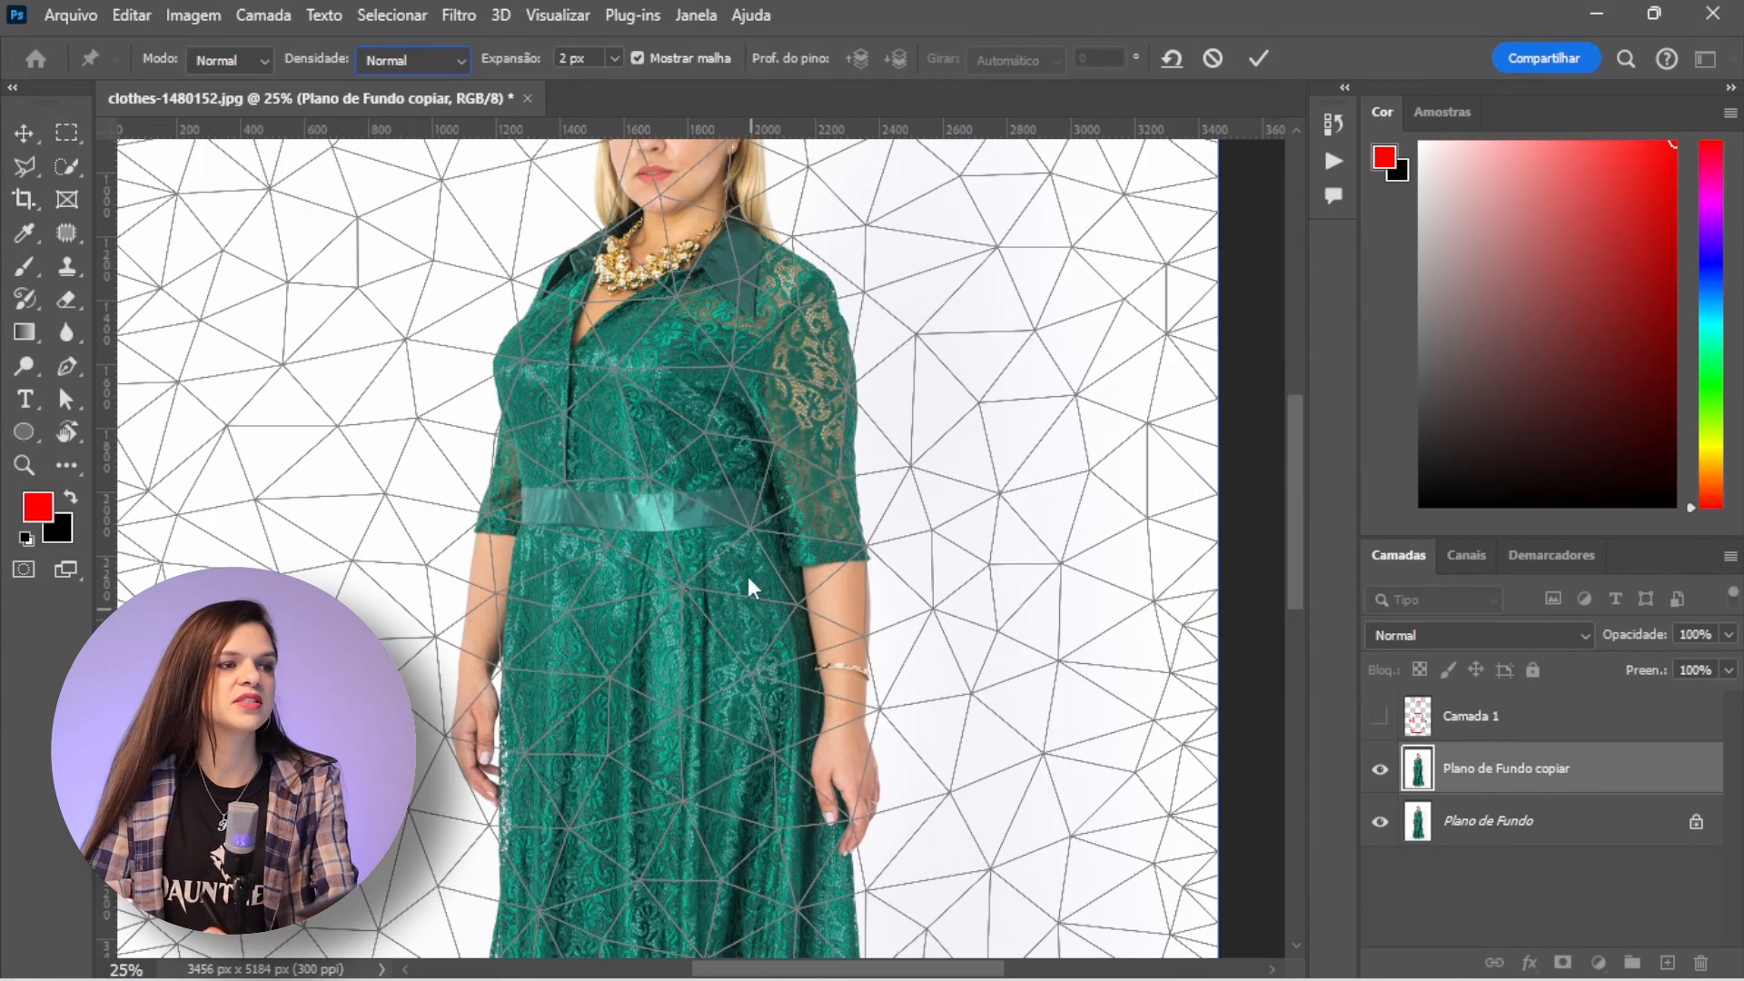
Step: Try Puppet Warp pins beside the model's waist and arms, moving them to shift and squeeze the figure
left_click(498, 595)
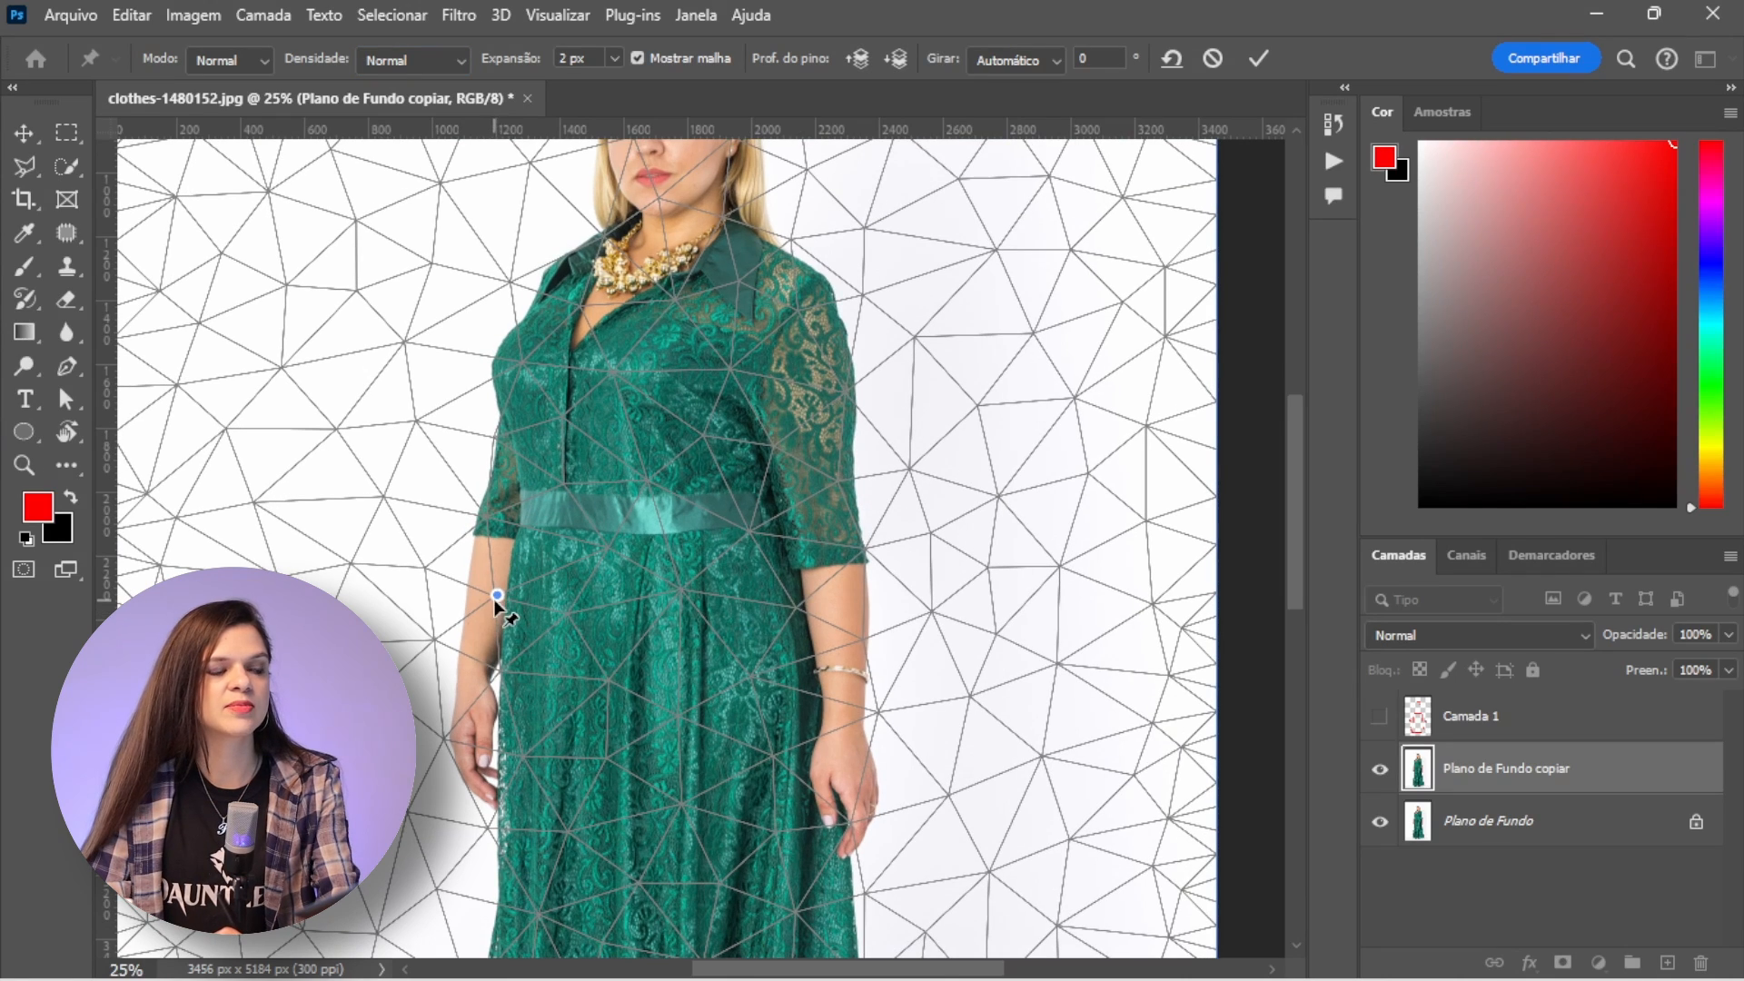
mouse_move(497, 599)
left_mouse_down()
mouse_move(672, 620)
mouse_move(451, 568)
mouse_move(455, 604)
mouse_move(591, 623)
mouse_move(502, 522)
mouse_move(550, 549)
mouse_move(590, 618)
mouse_move(636, 563)
mouse_move(445, 602)
mouse_move(496, 561)
mouse_move(490, 624)
left_mouse_up()
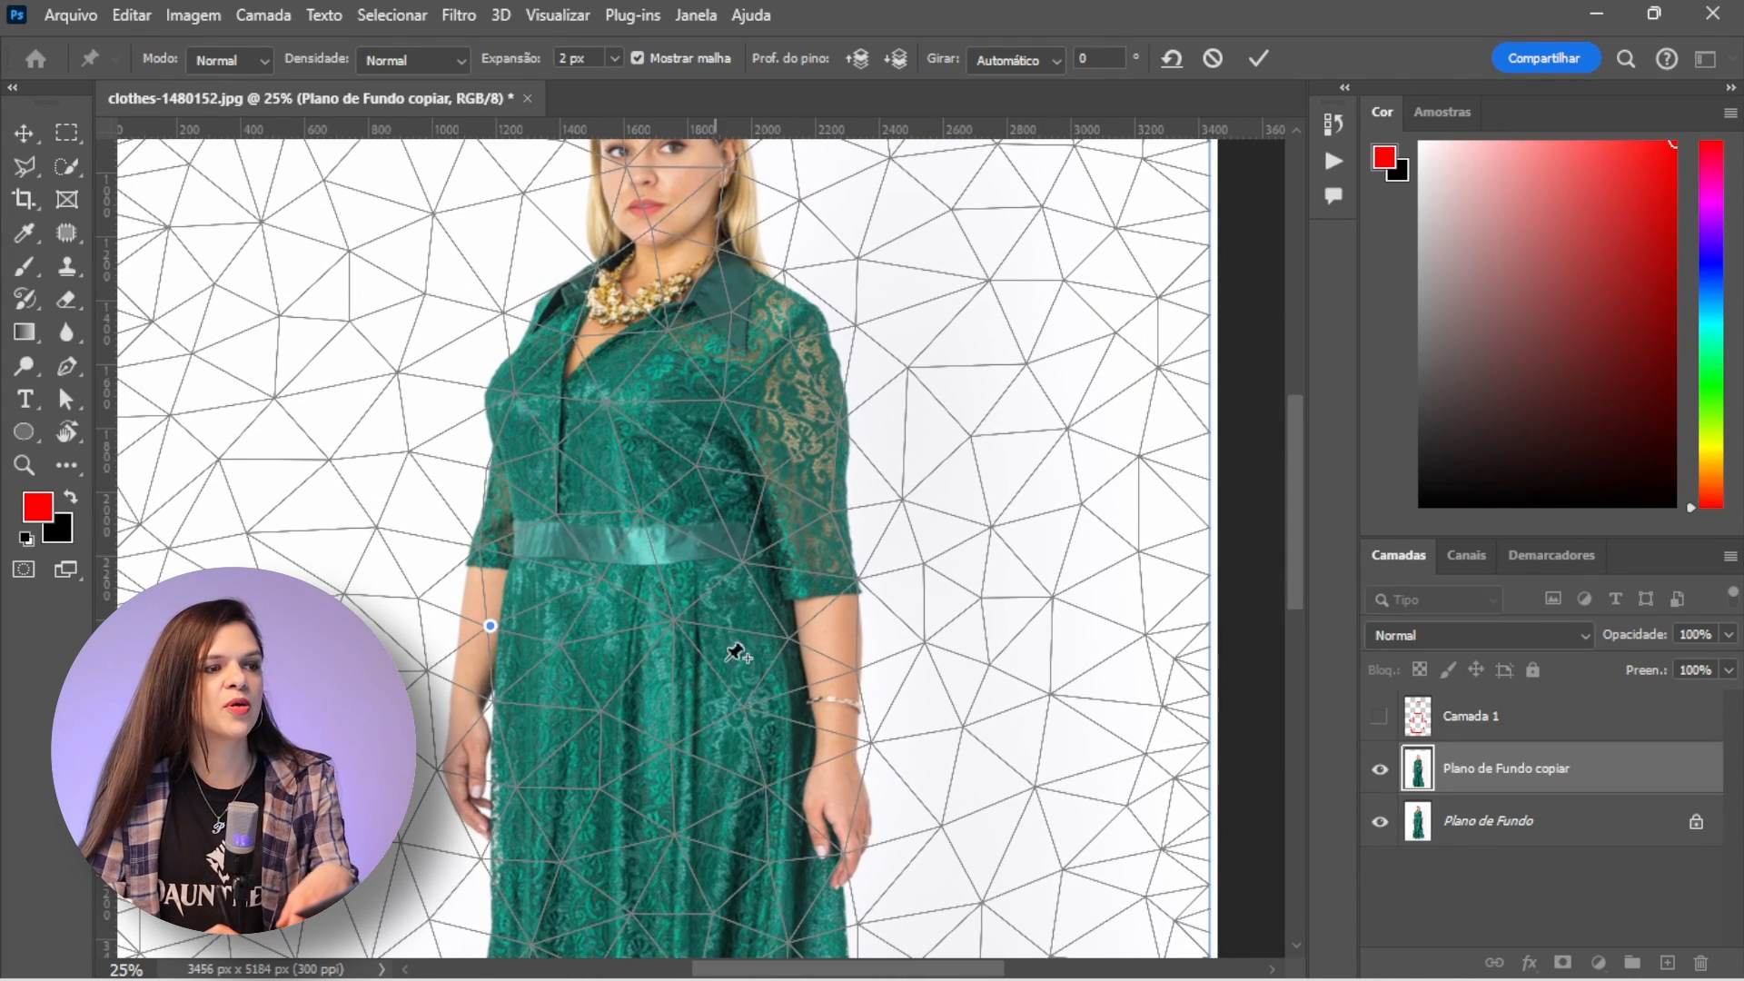
left_click(788, 635)
left_click_drag(490, 624, 526, 613)
mouse_move(779, 479)
left_mouse_down()
mouse_move(766, 467)
mouse_move(766, 500)
left_mouse_up()
left_click(805, 757)
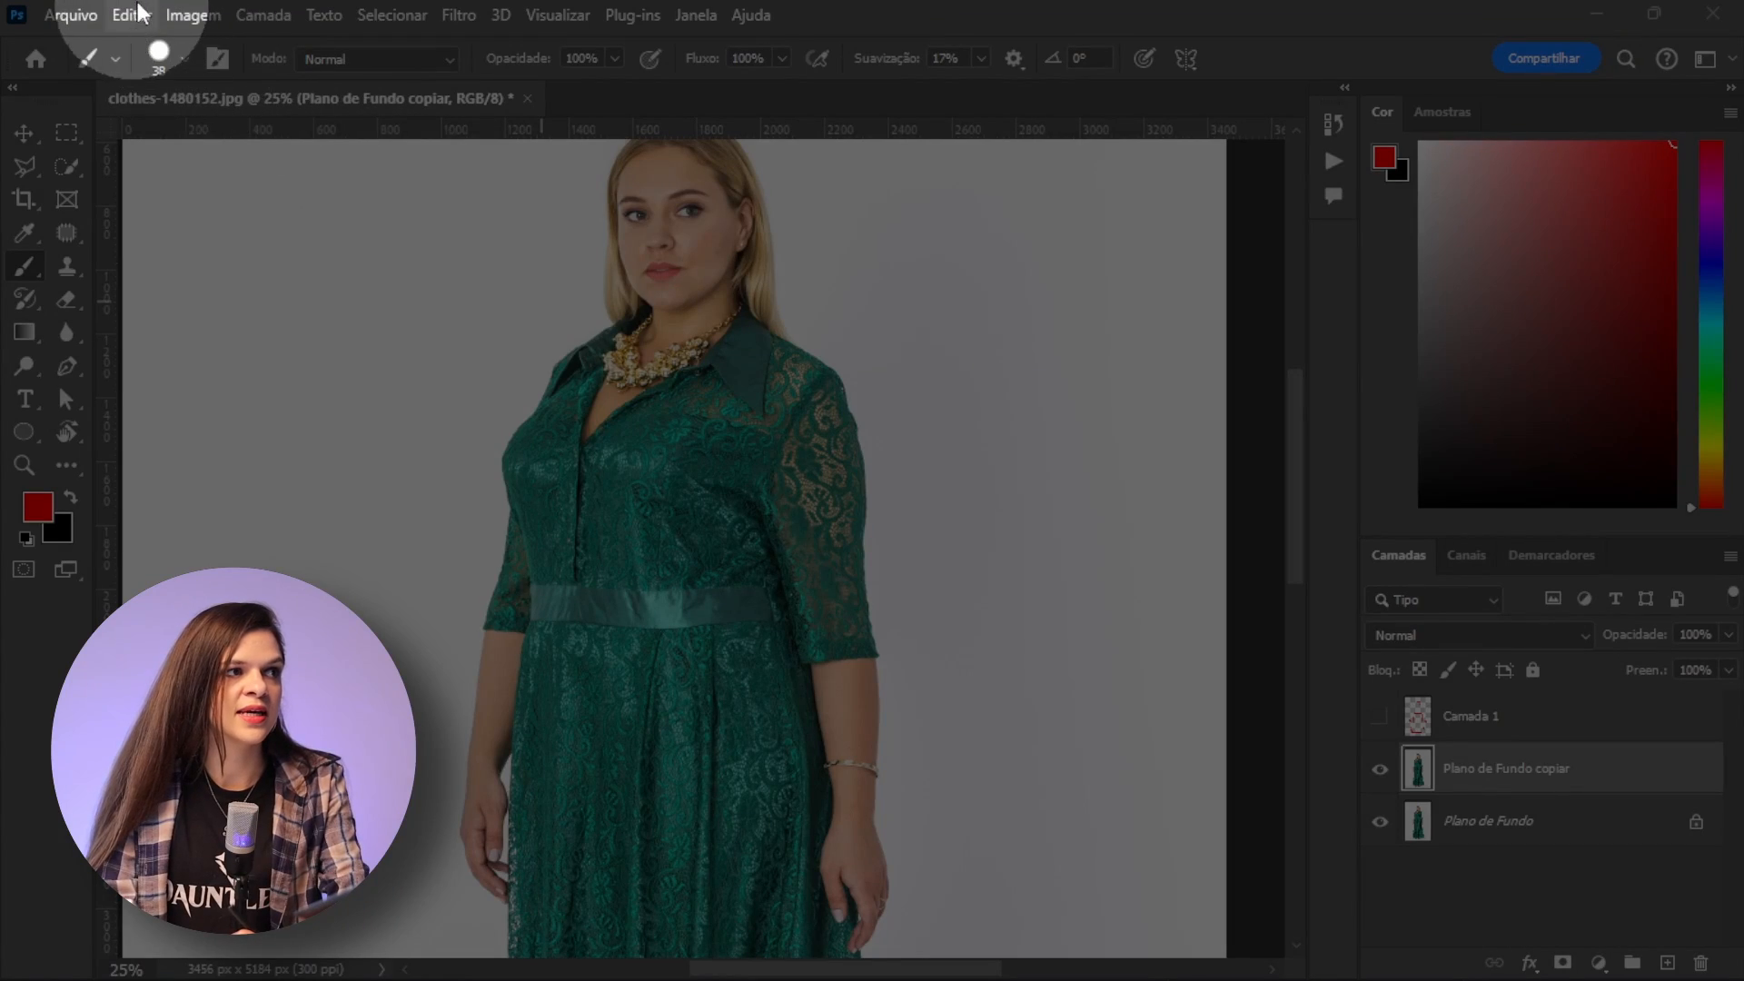
Step: Start Puppet Warp on the Plano de Fundo copiar layer and pin both sides of the dress below the waist
left_click(134, 15)
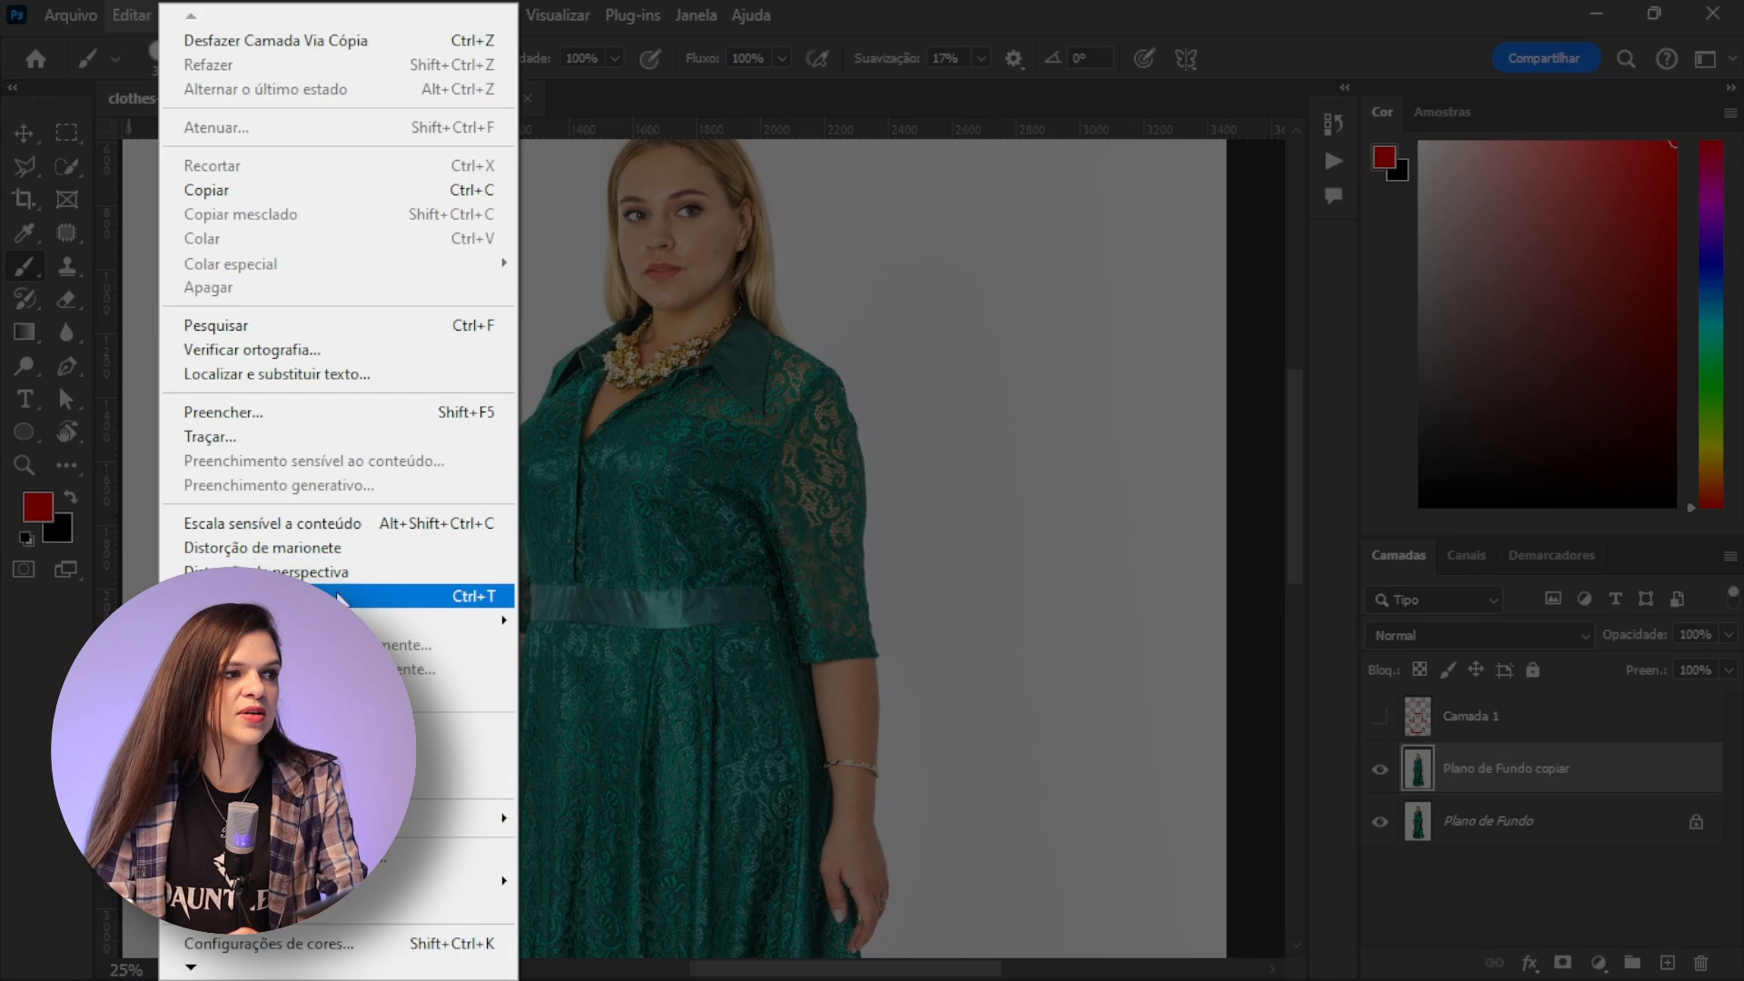
left_click(350, 547)
scroll(352, 533, "down", 2)
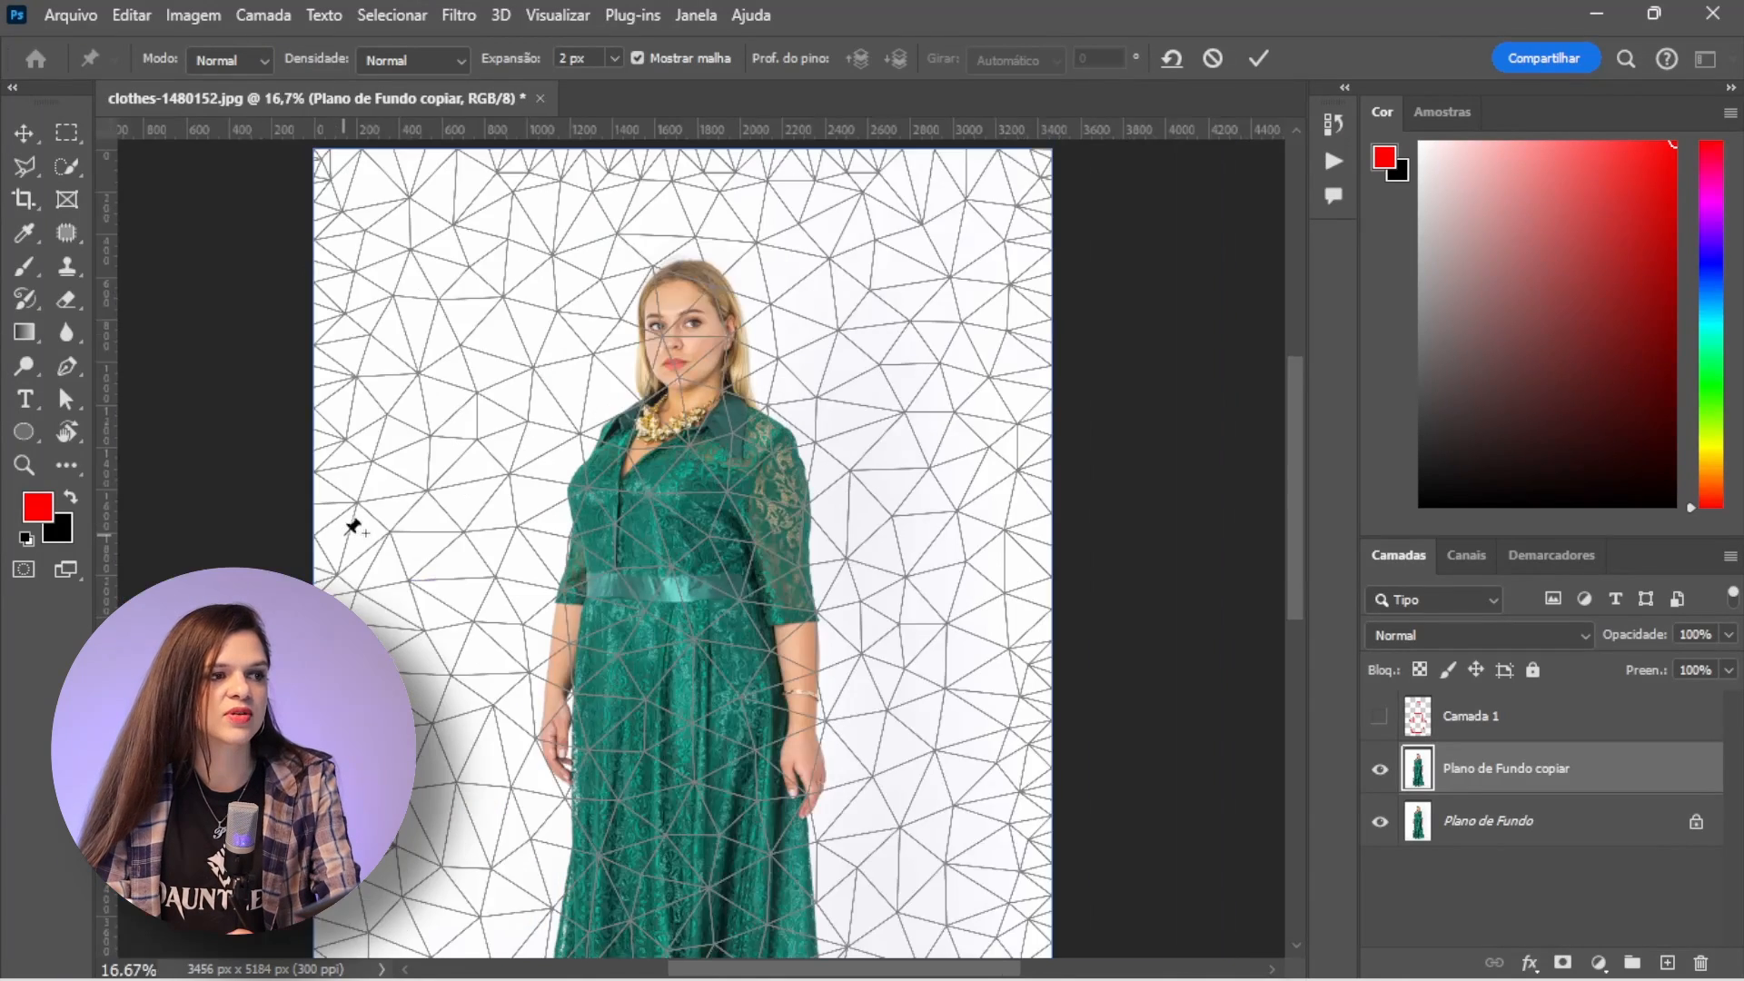
scroll(355, 522, "up", 1)
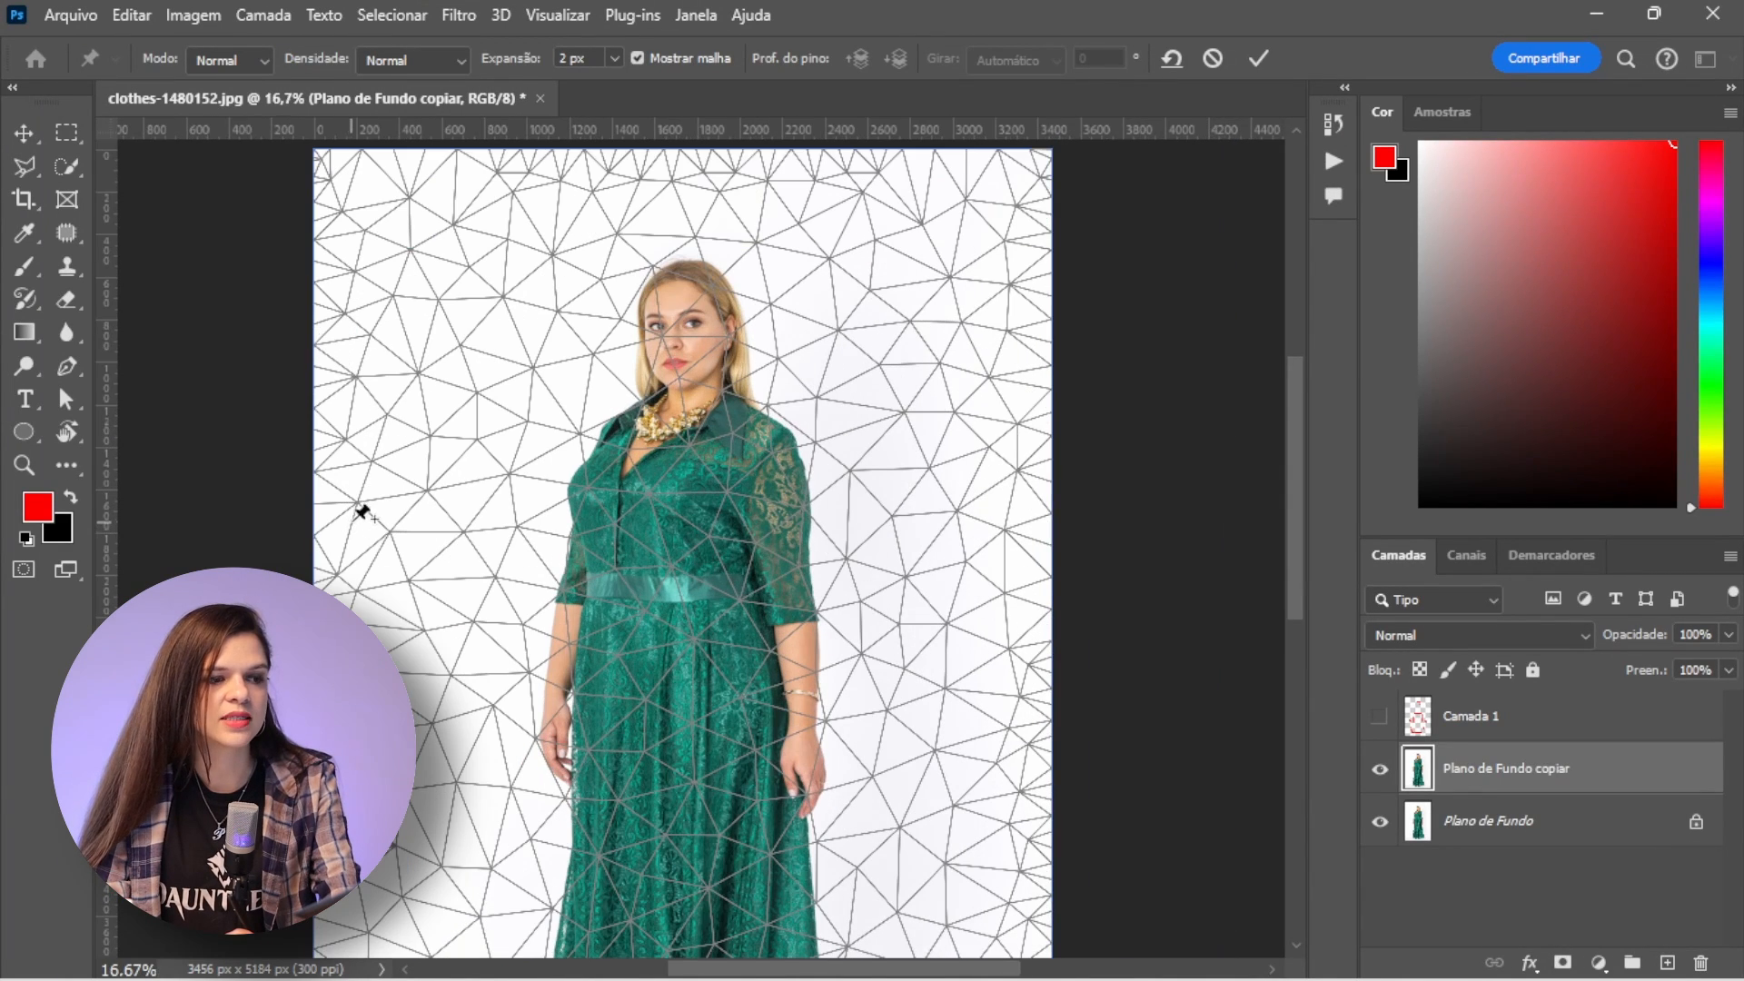
scroll(570, 378, "down", 3)
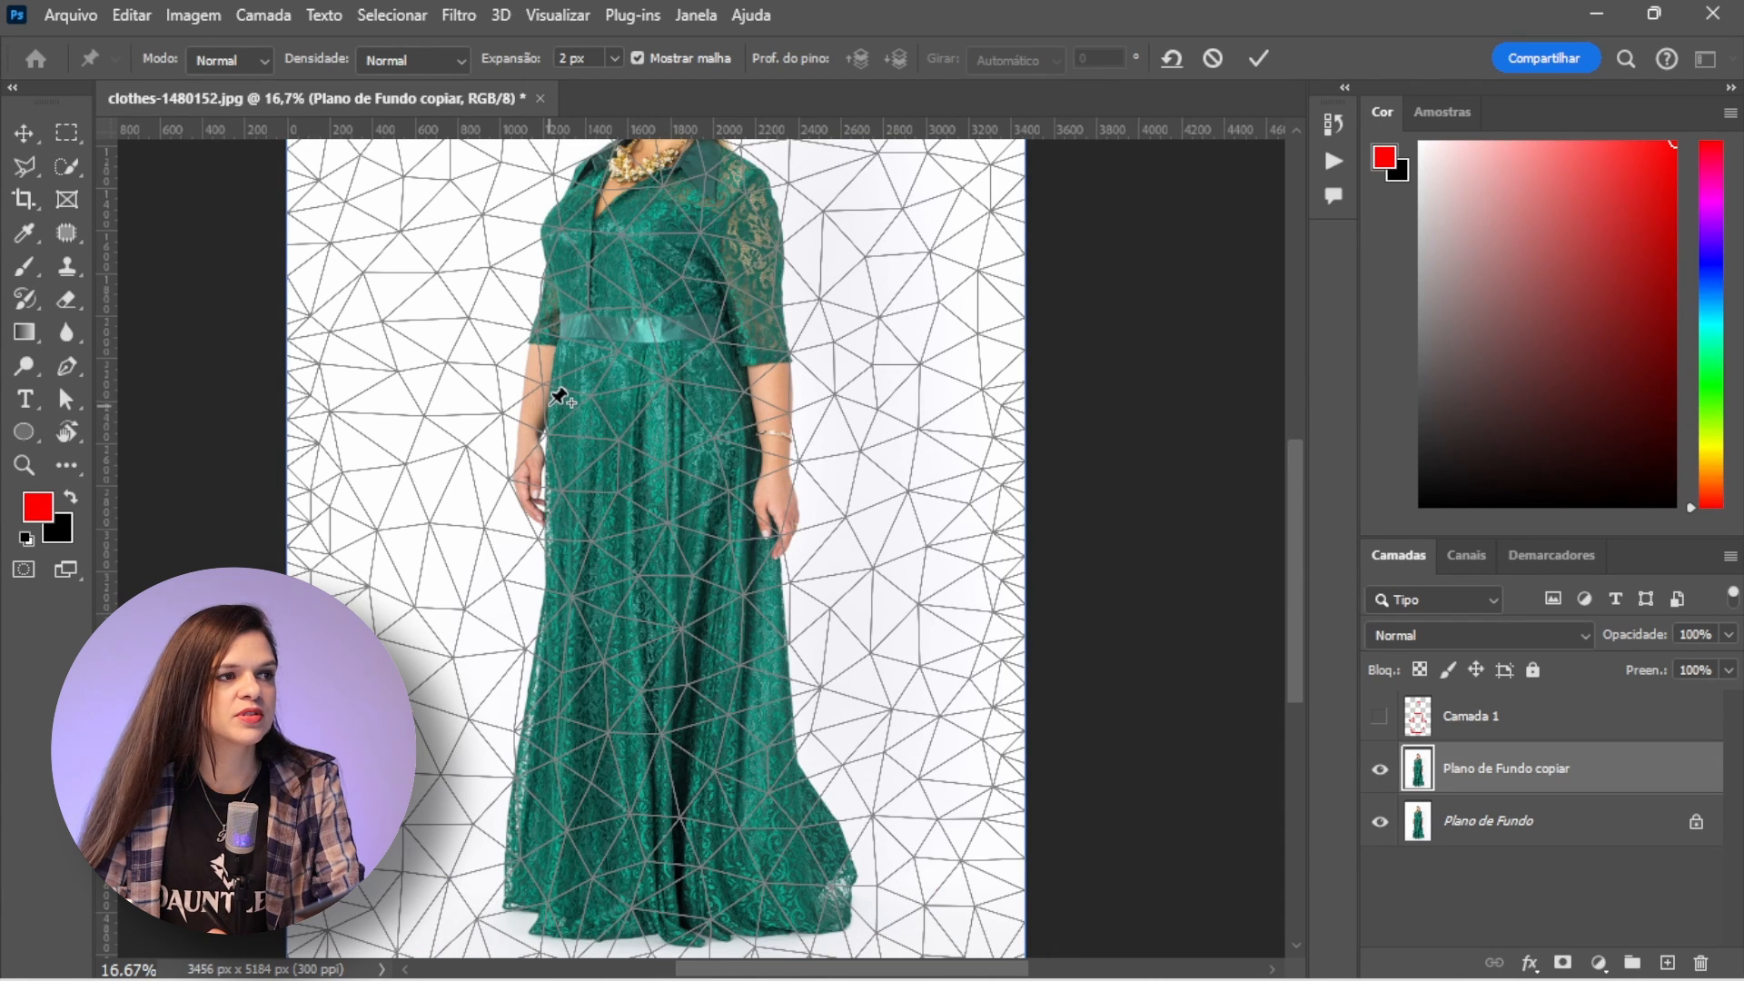
left_click(551, 408)
left_click(755, 411)
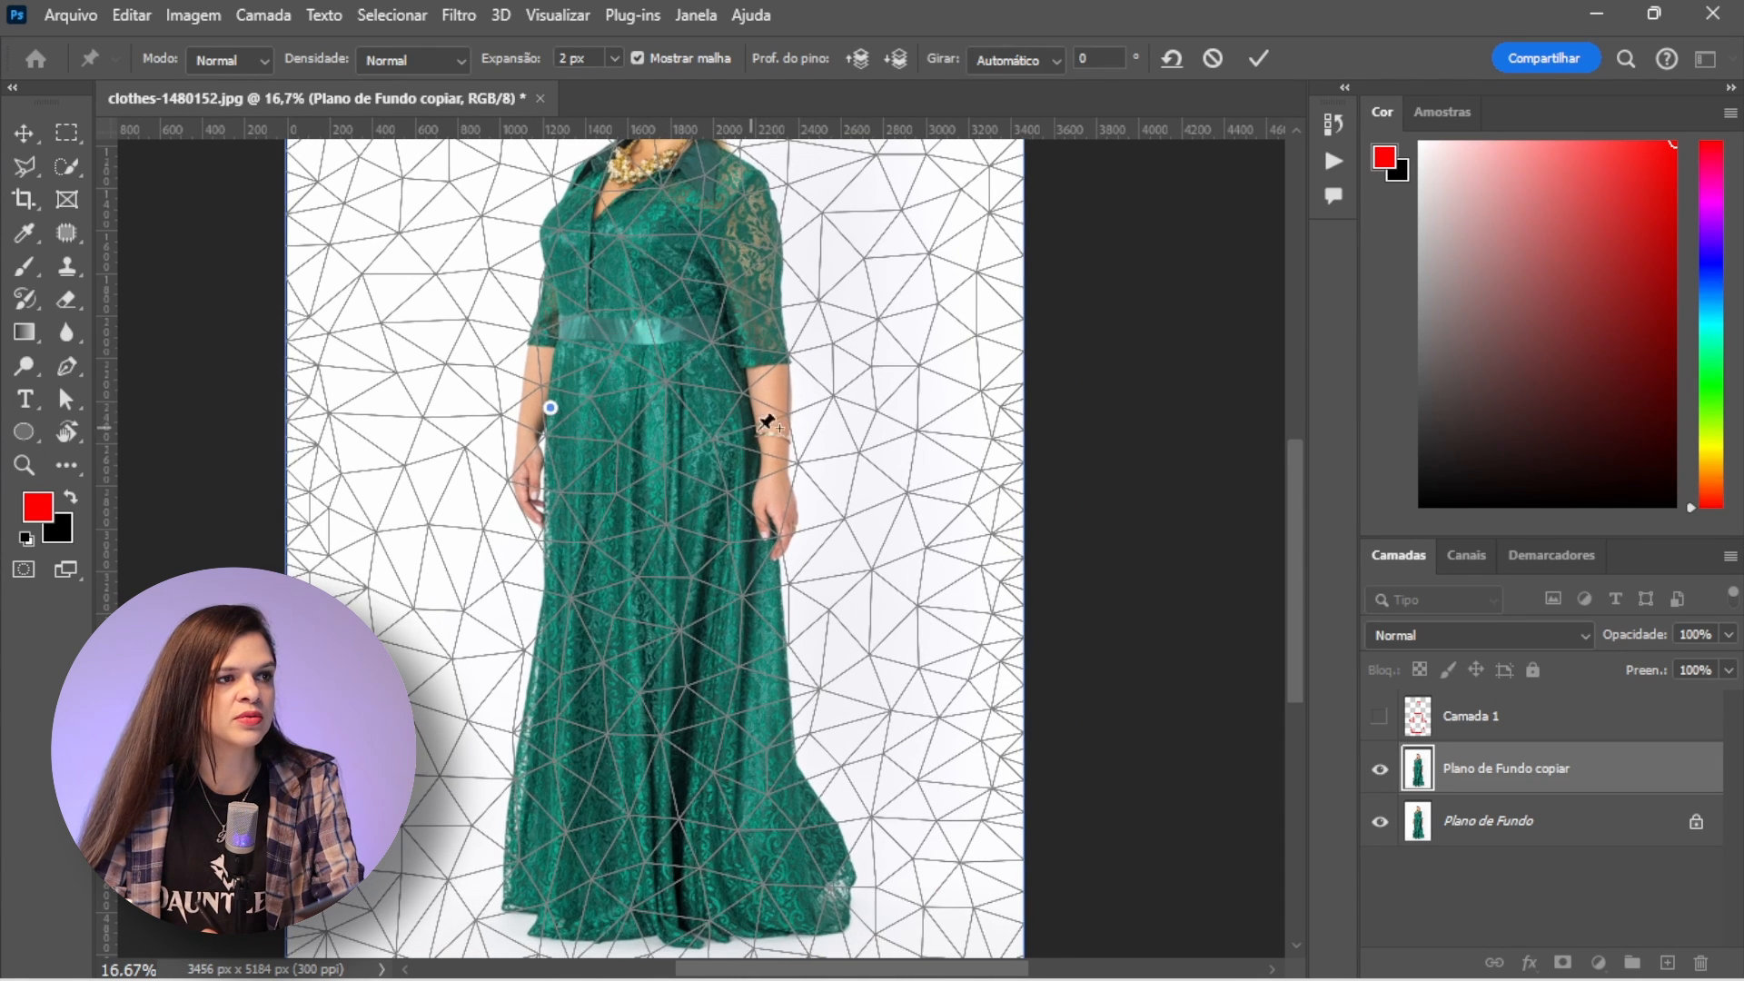
Step: Pin both lower corners of the dress hem and pull the left corner slightly outward
scroll(758, 416, "down", 3)
left_click(527, 677)
left_click(870, 664)
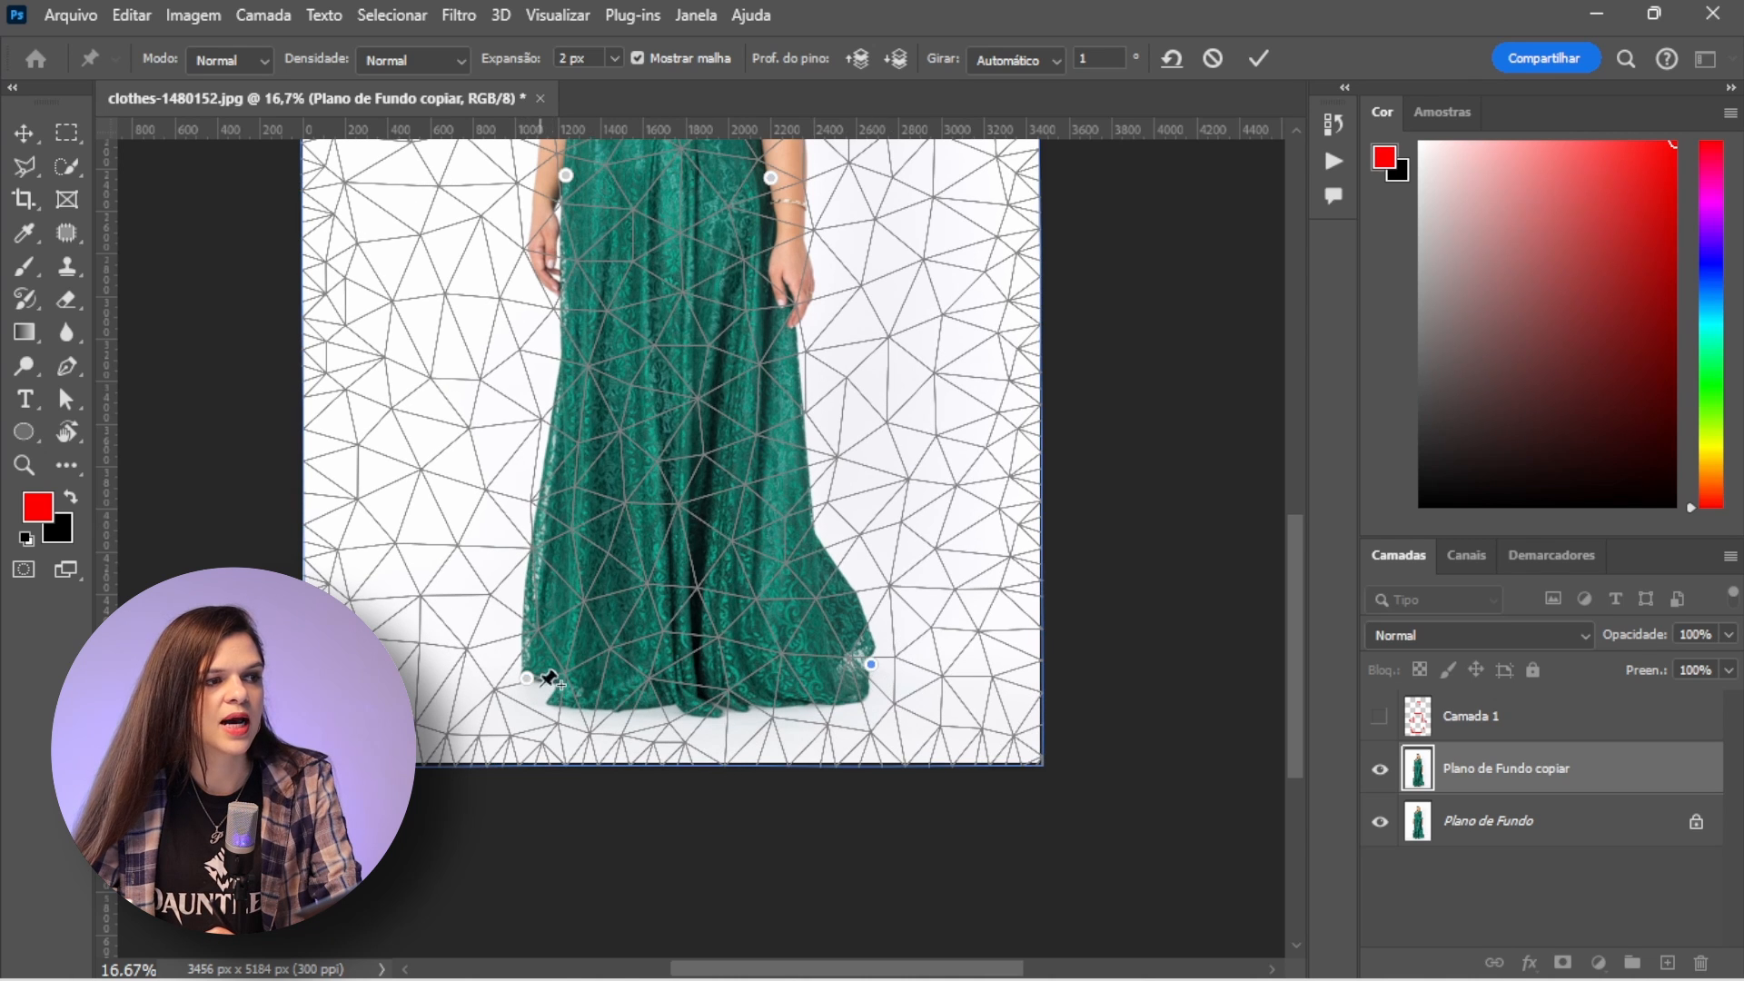
mouse_move(527, 679)
left_mouse_down()
mouse_move(527, 737)
mouse_move(519, 681)
left_mouse_up()
Step: Move both hem pins down together to lengthen the dress, apply the warp and compare it with the original photo
key("ctrl+plus")
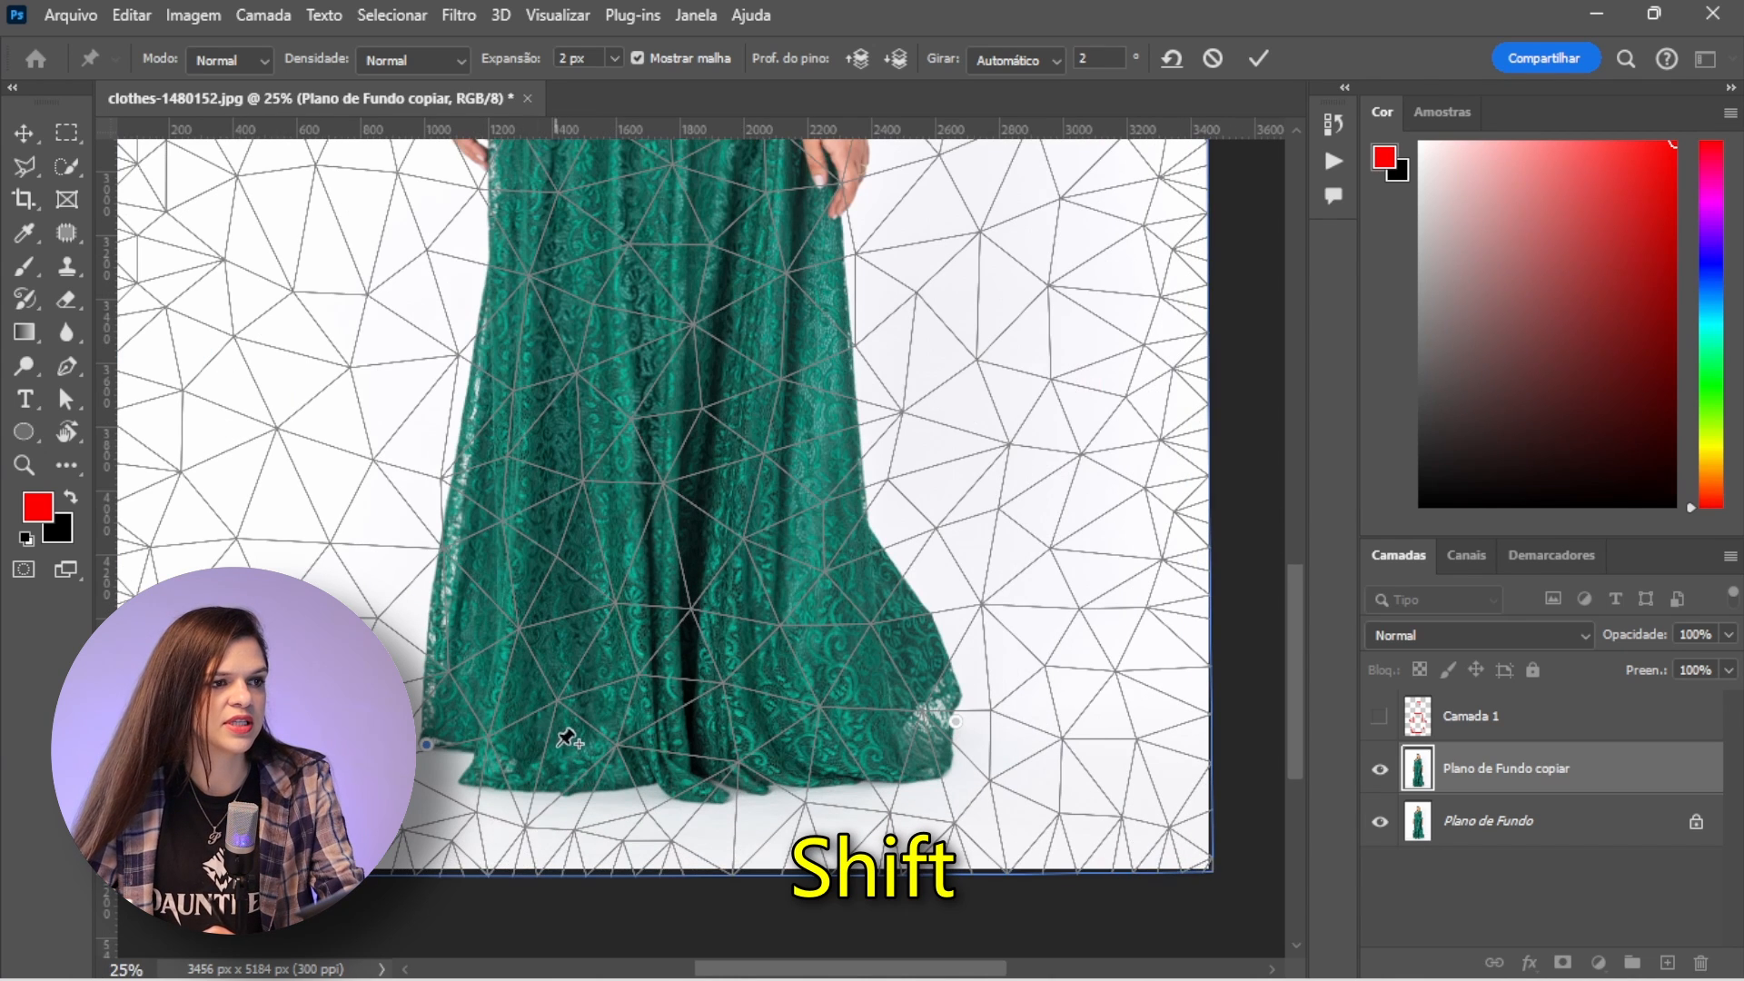
left_click(955, 723, "shift")
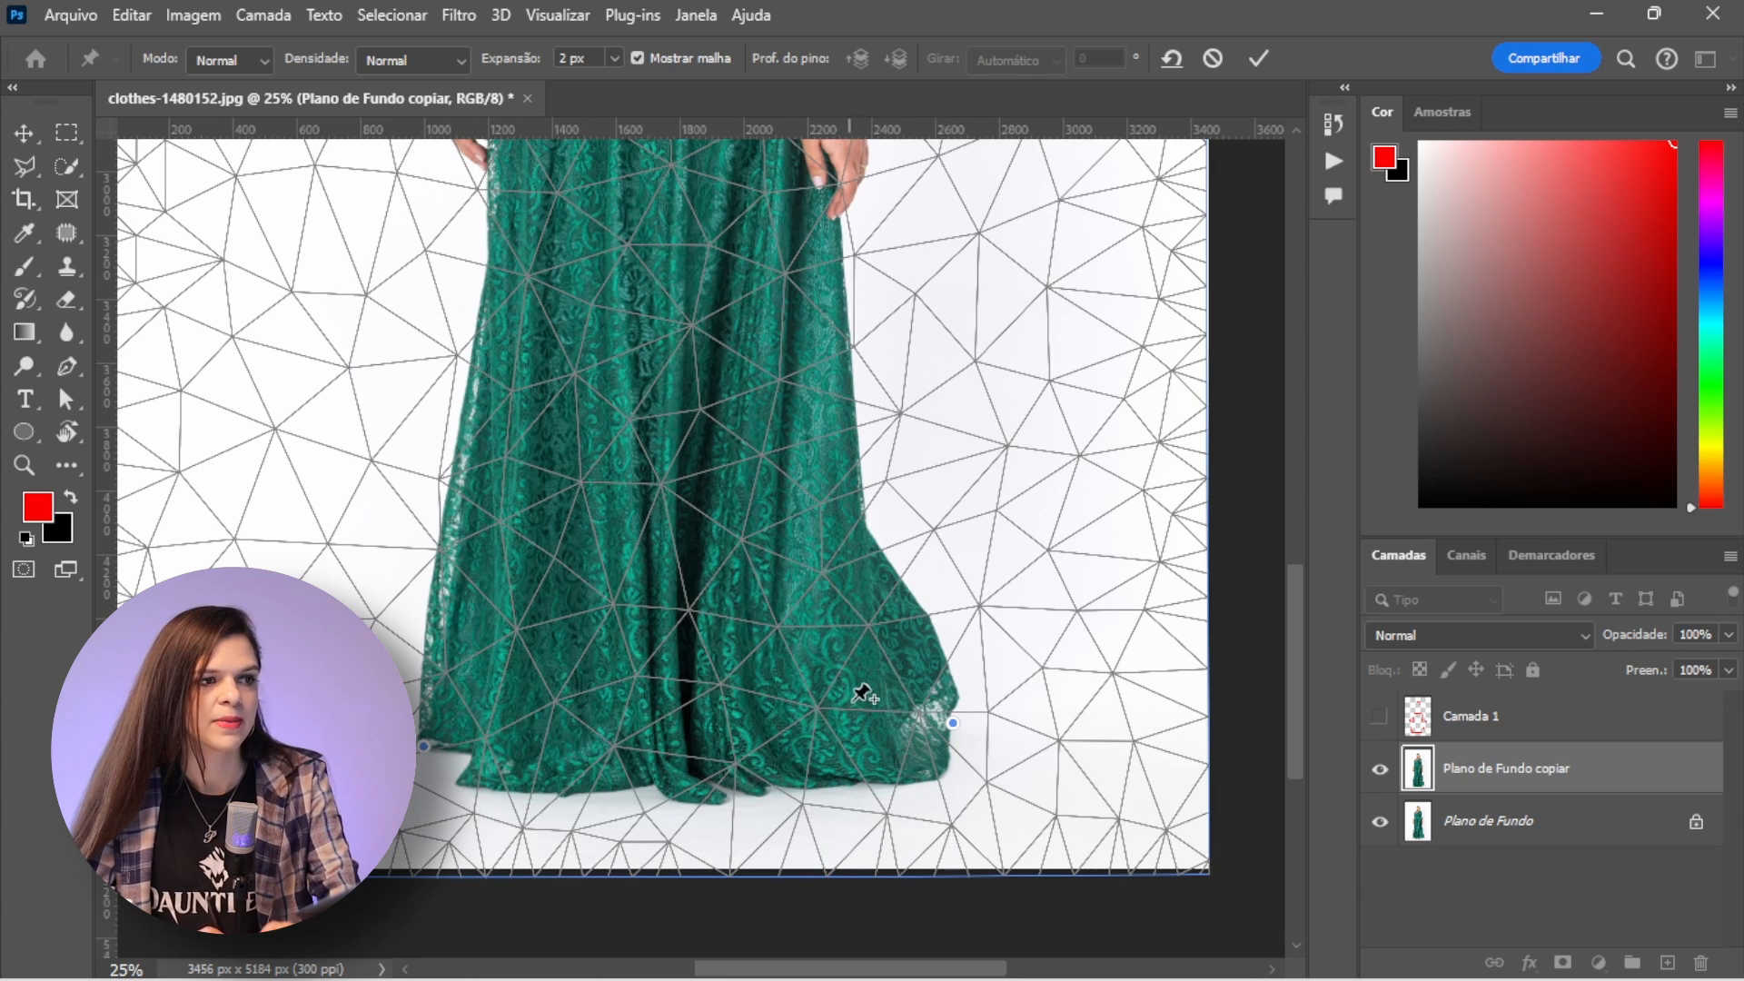
left_click_drag(951, 723, 954, 747)
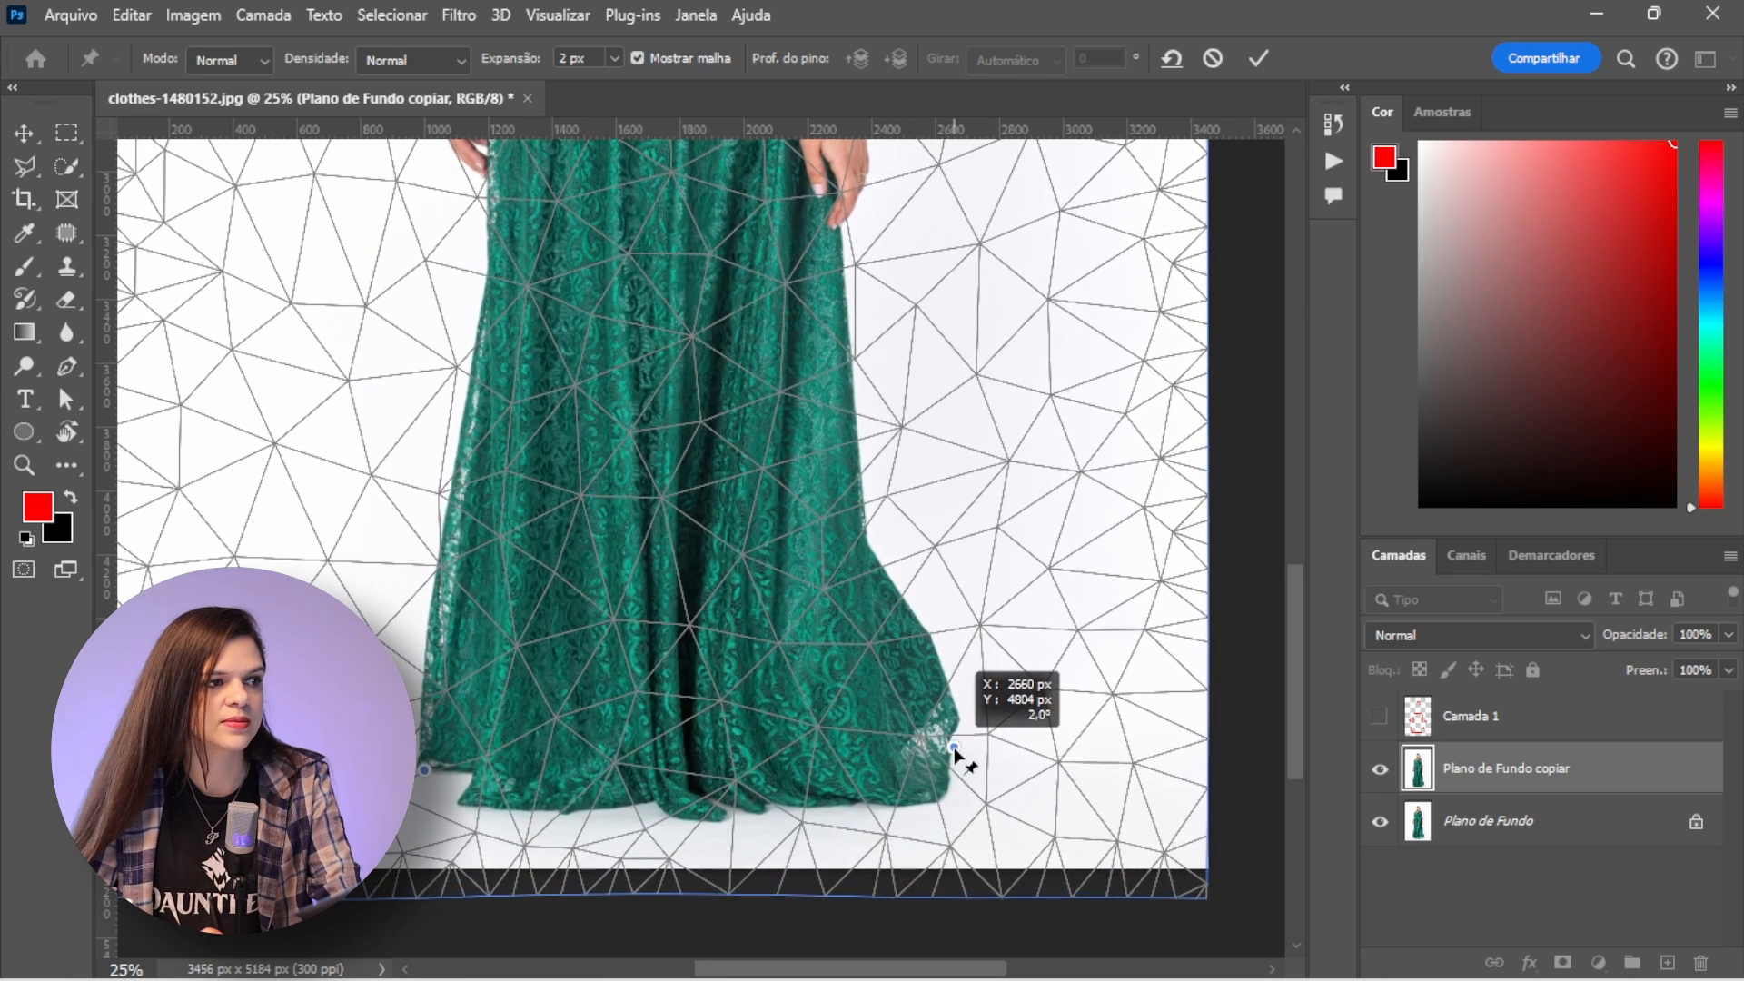
key("ctrl+minus")
key("ctrl+minus")
key("ctrl+minus")
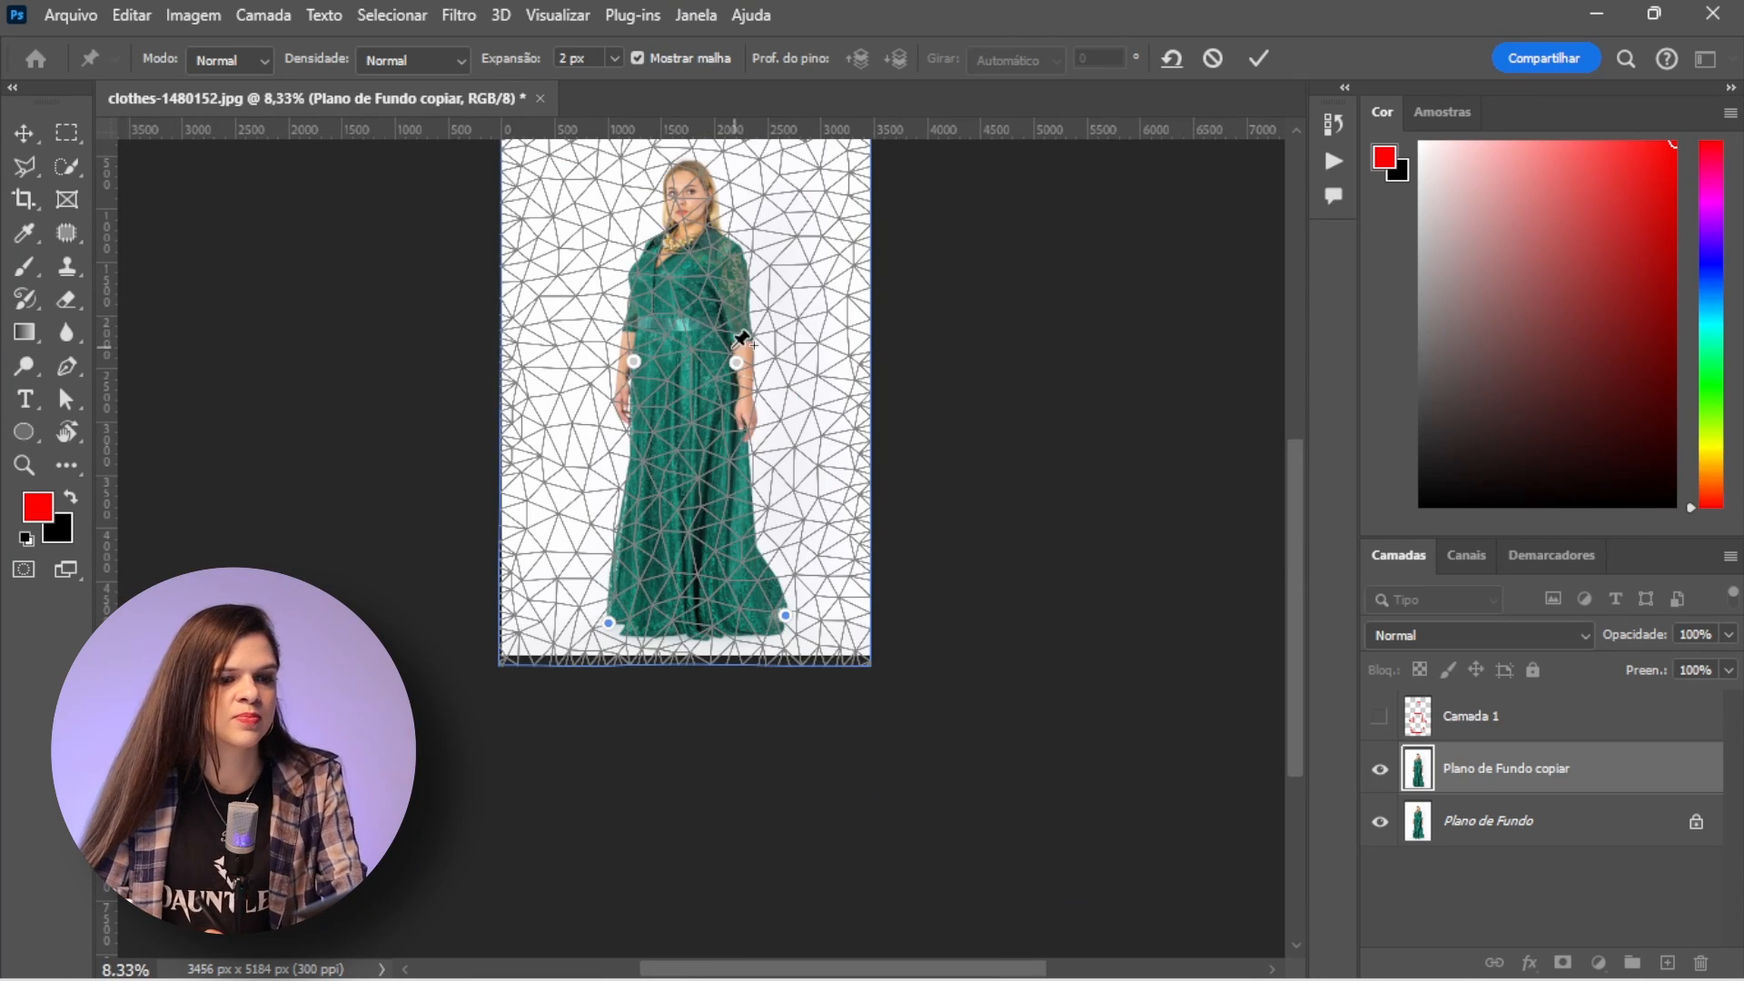
key("Return")
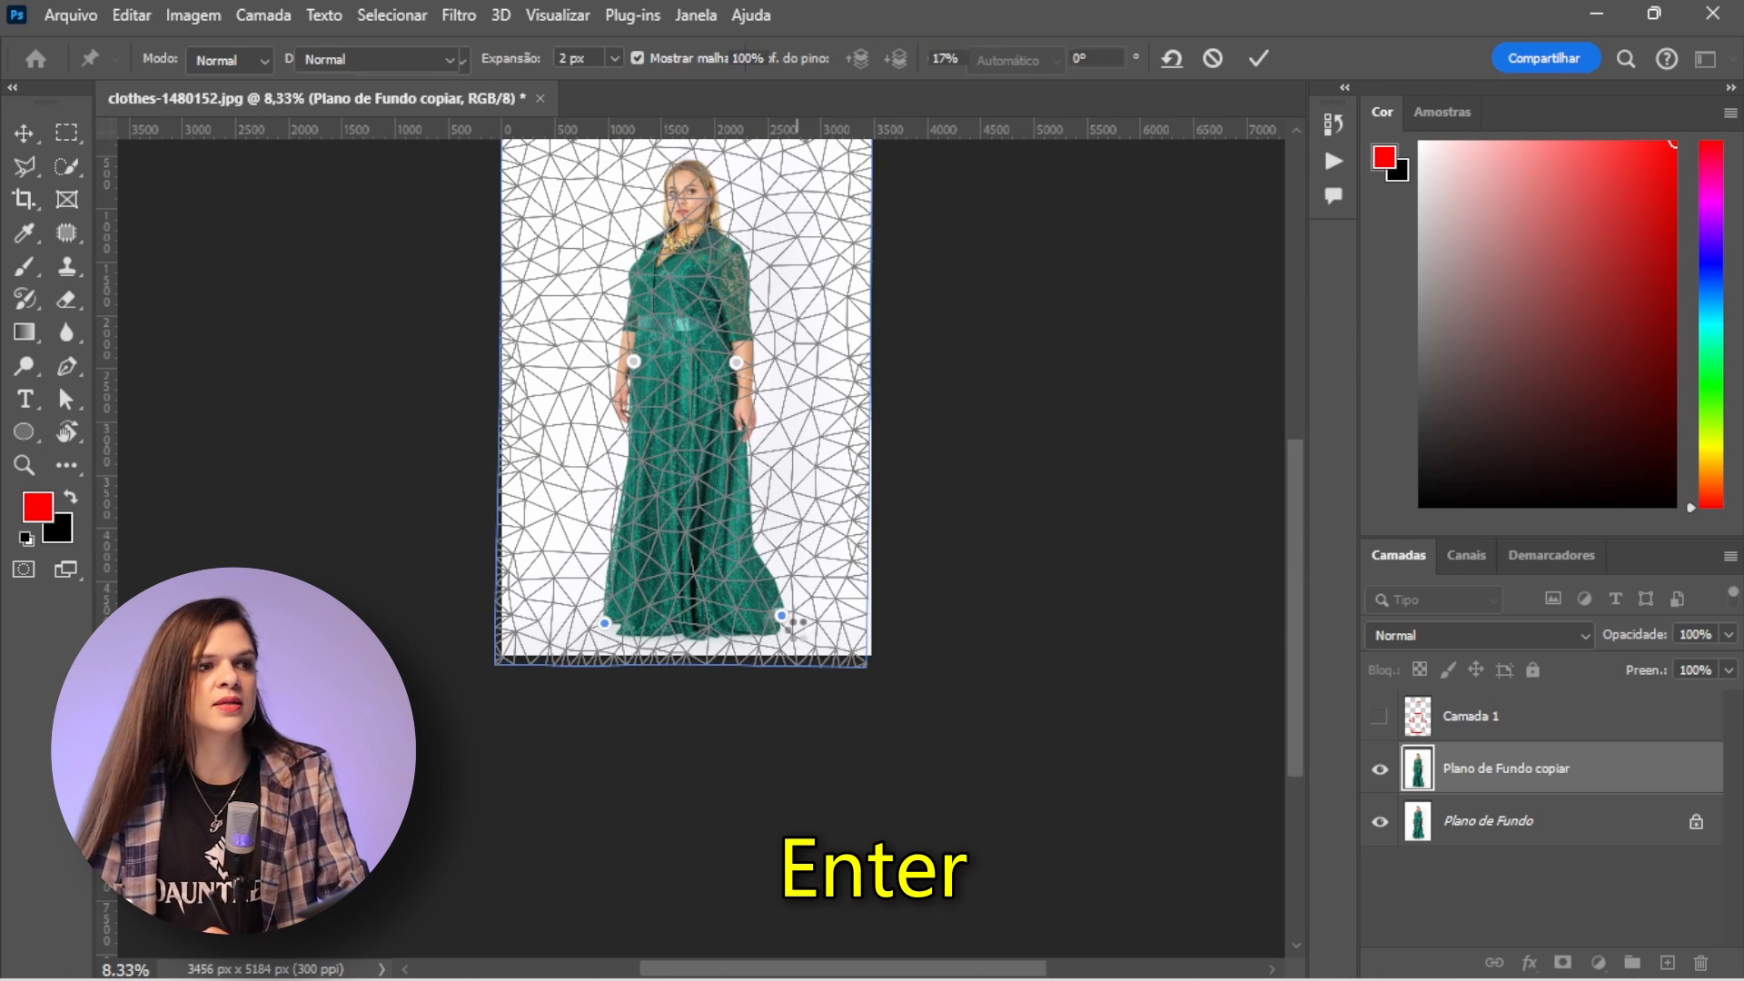
left_click(1379, 772)
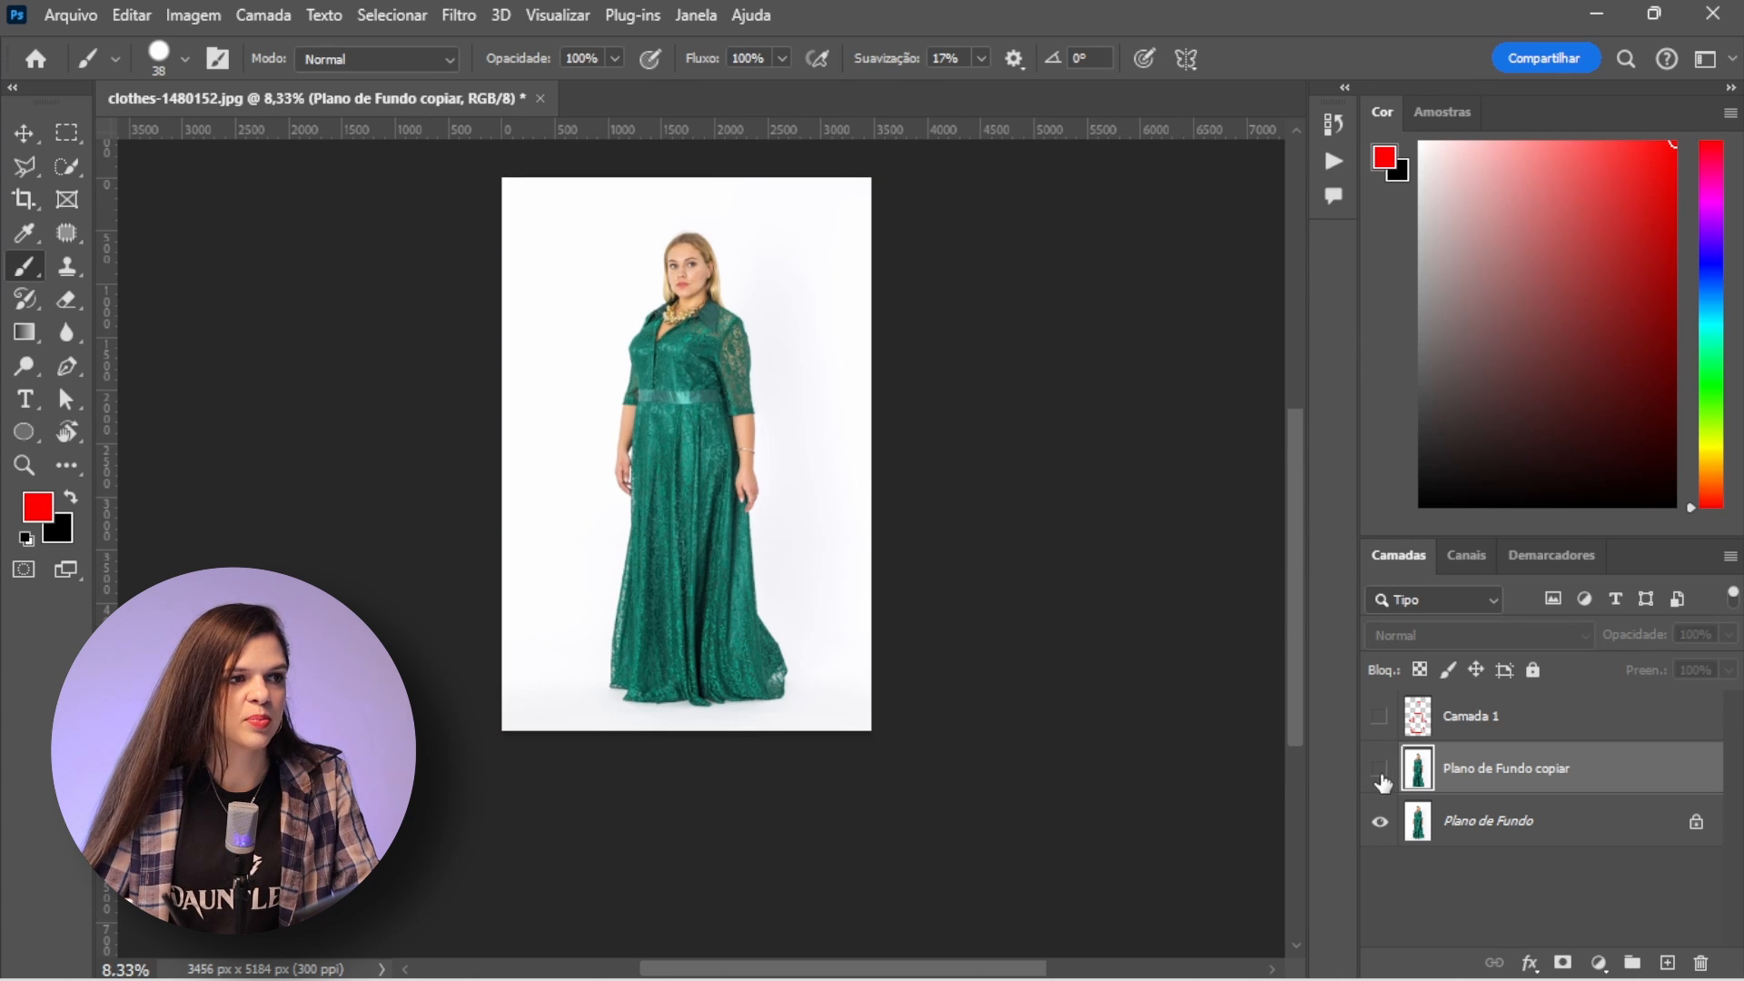
left_click(1379, 772)
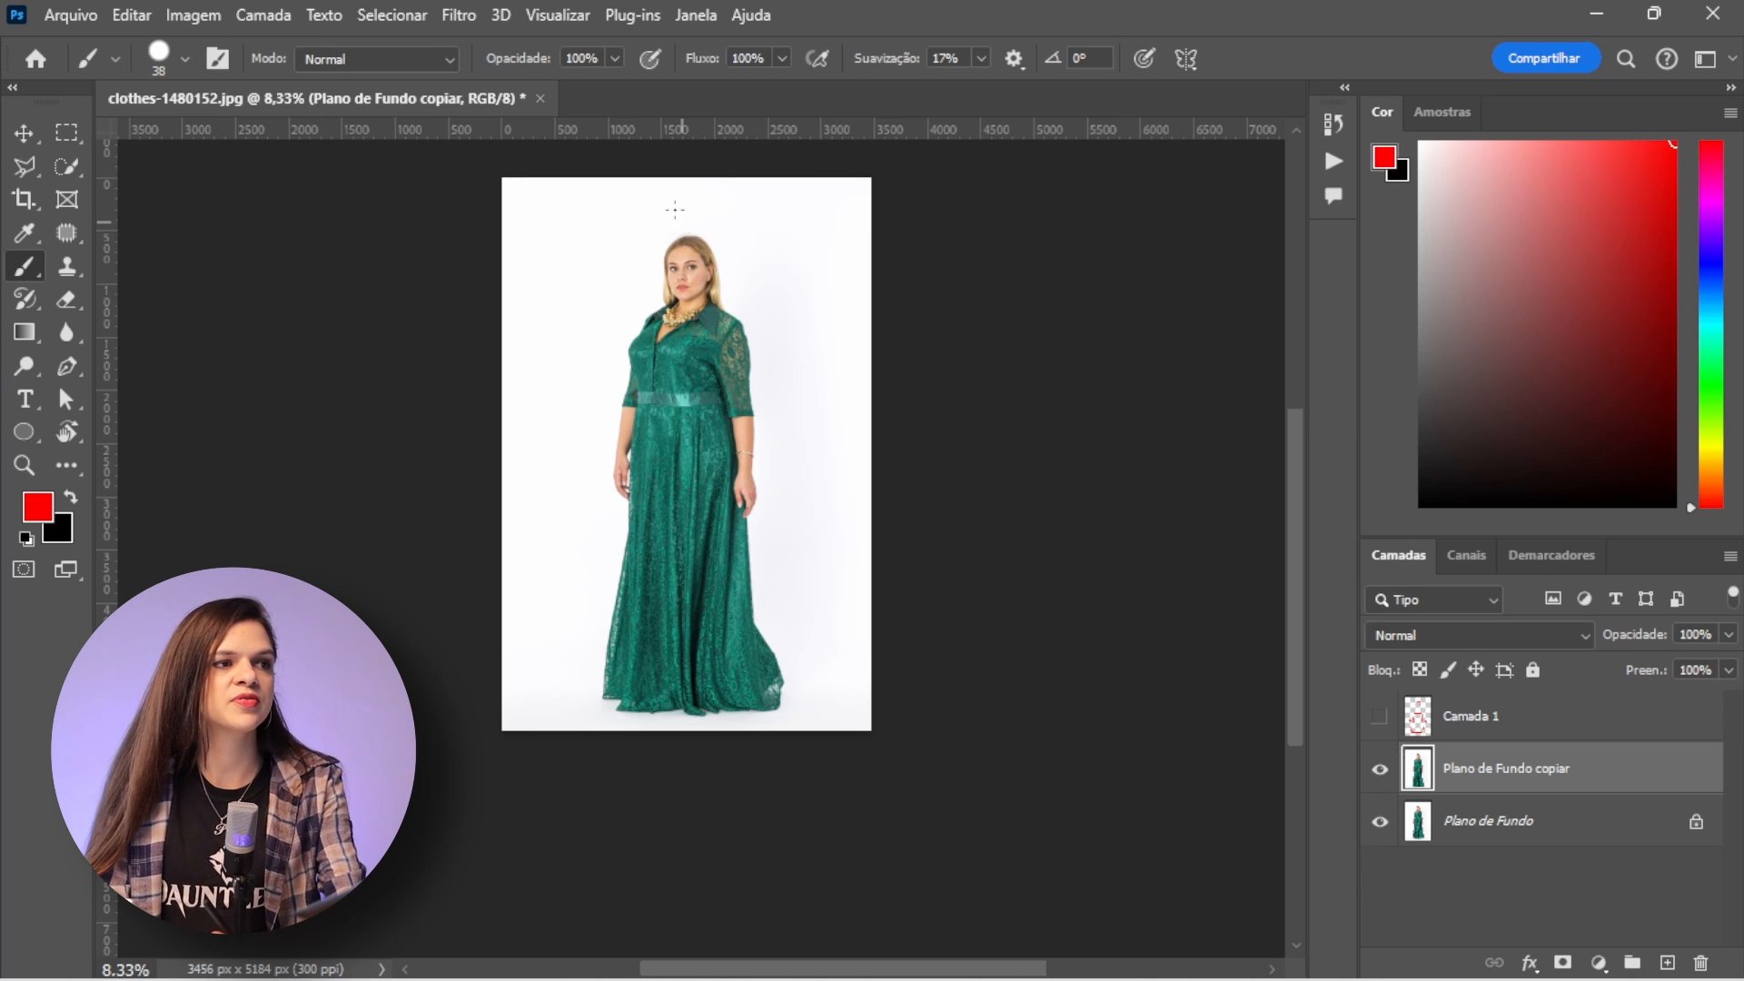
Step: Start Puppet Warp on the Plano de Fundo copiar layer and pin both of the model's shoulders
key("ctrl+plus")
key("ctrl+plus")
left_click_drag(669, 179, 662, 713)
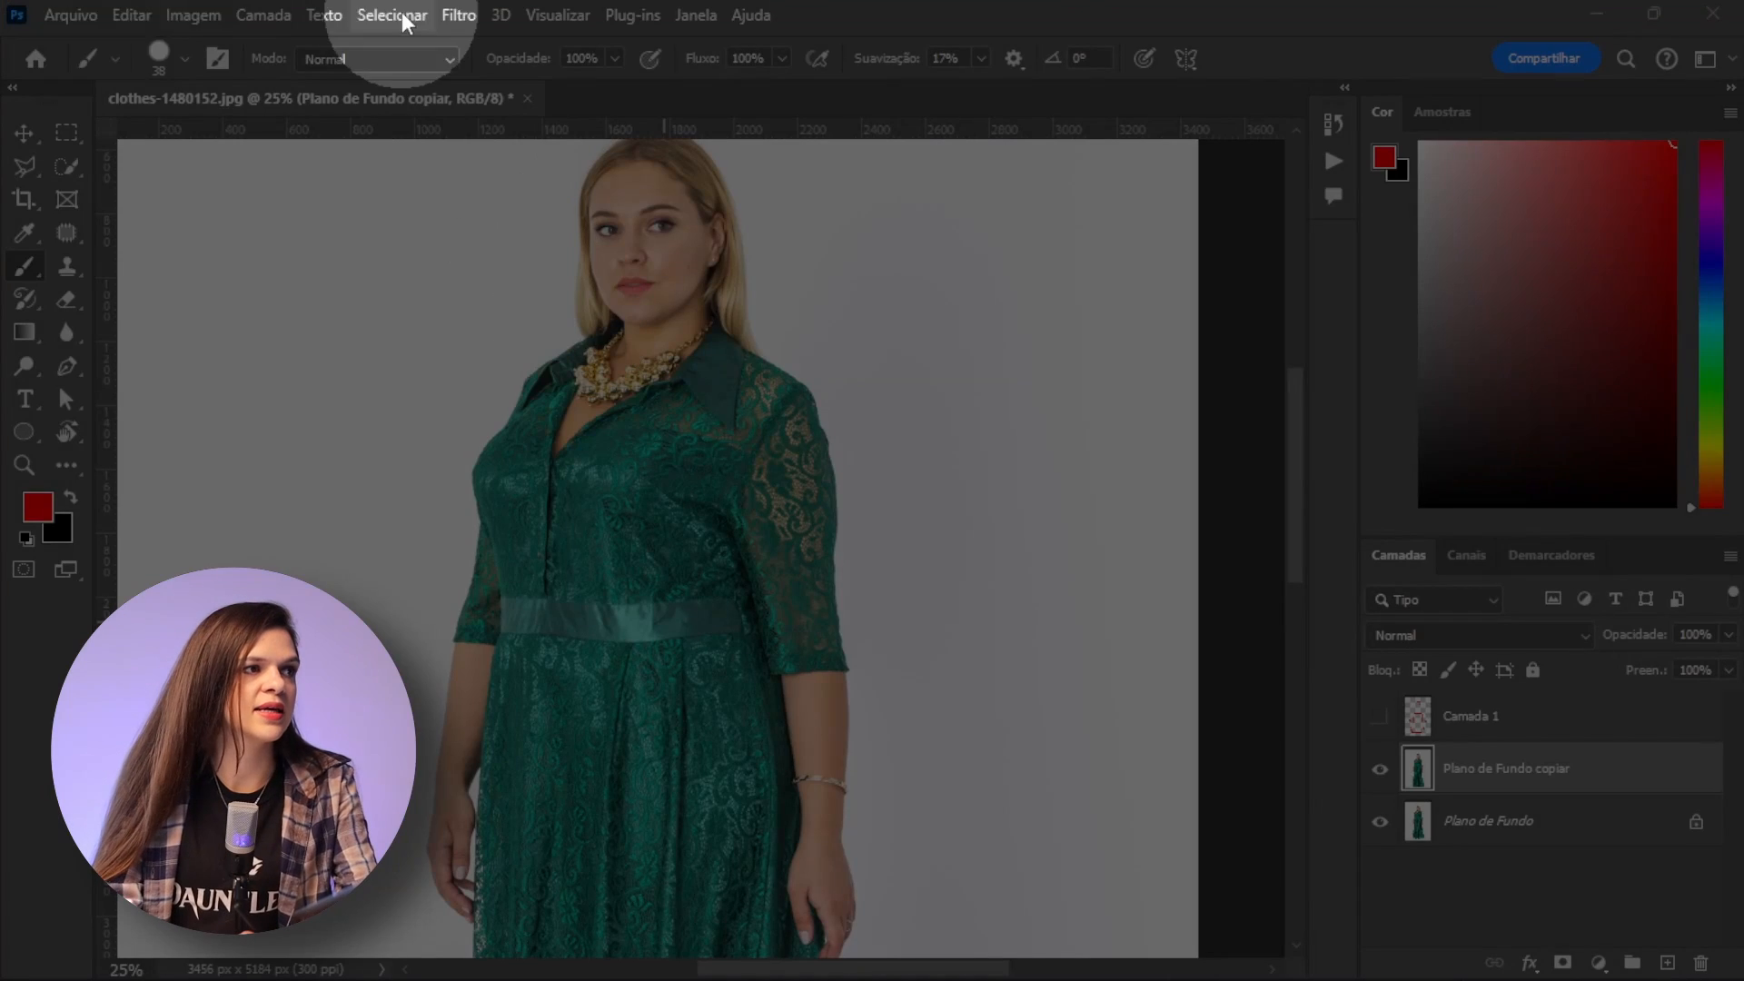
left_click(132, 15)
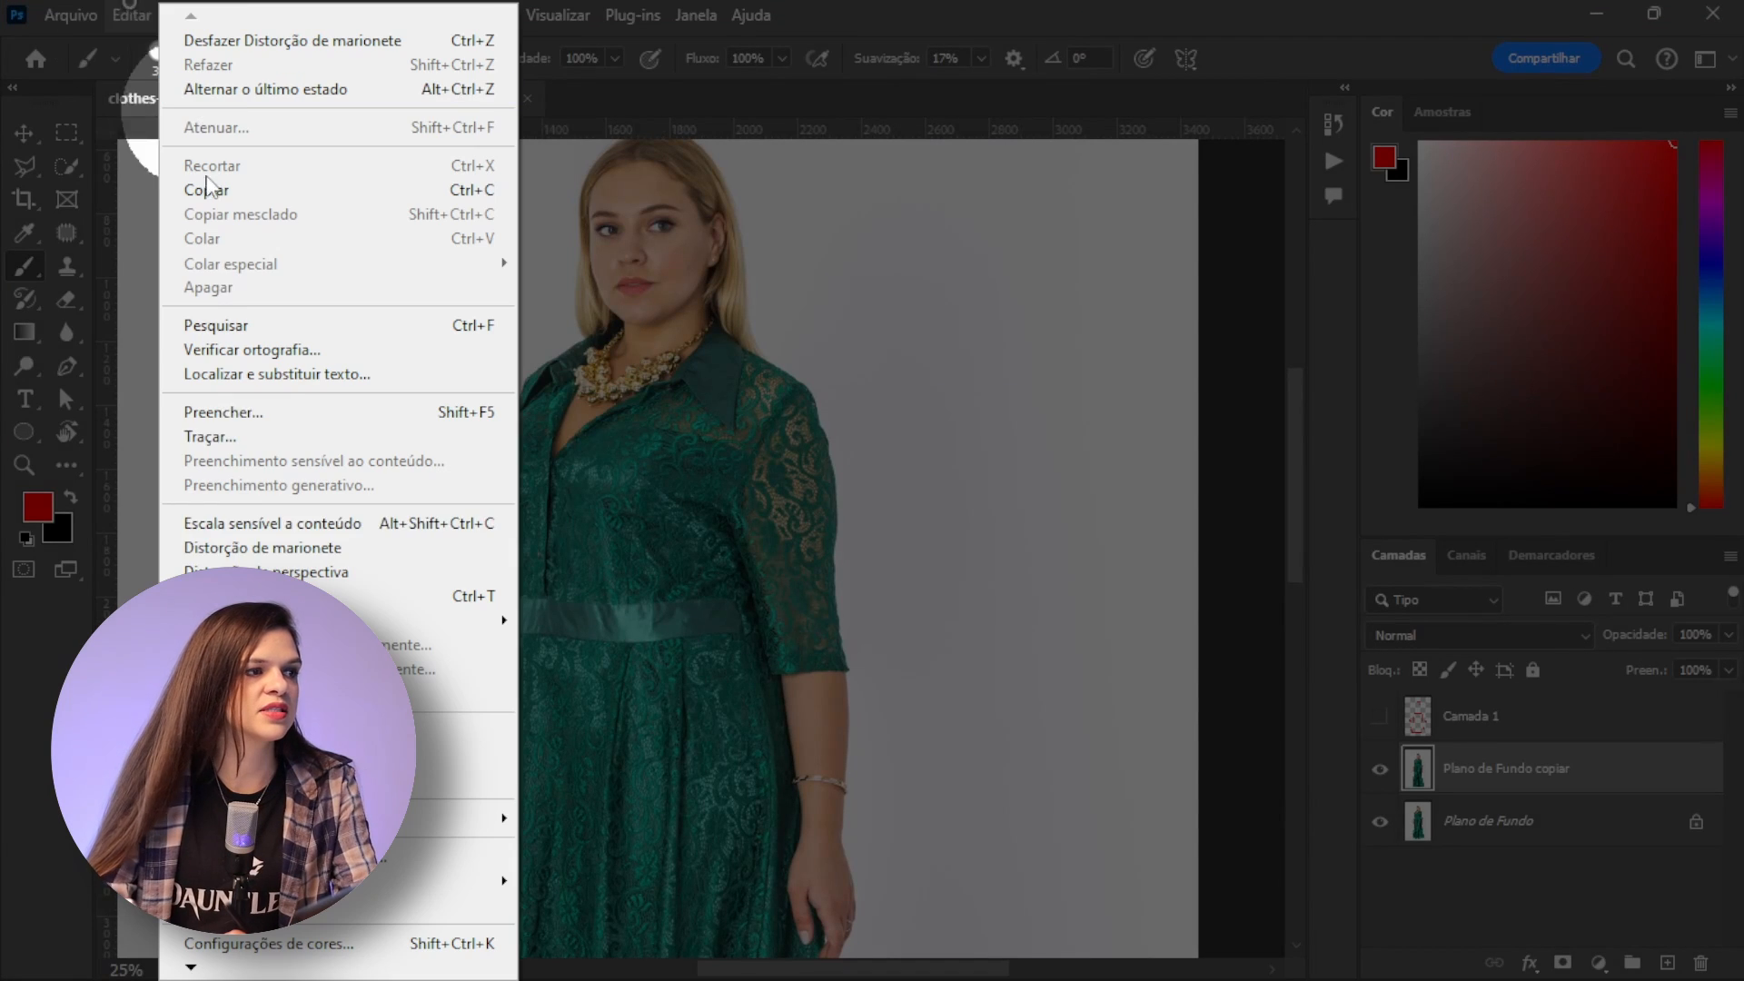
left_click(298, 547)
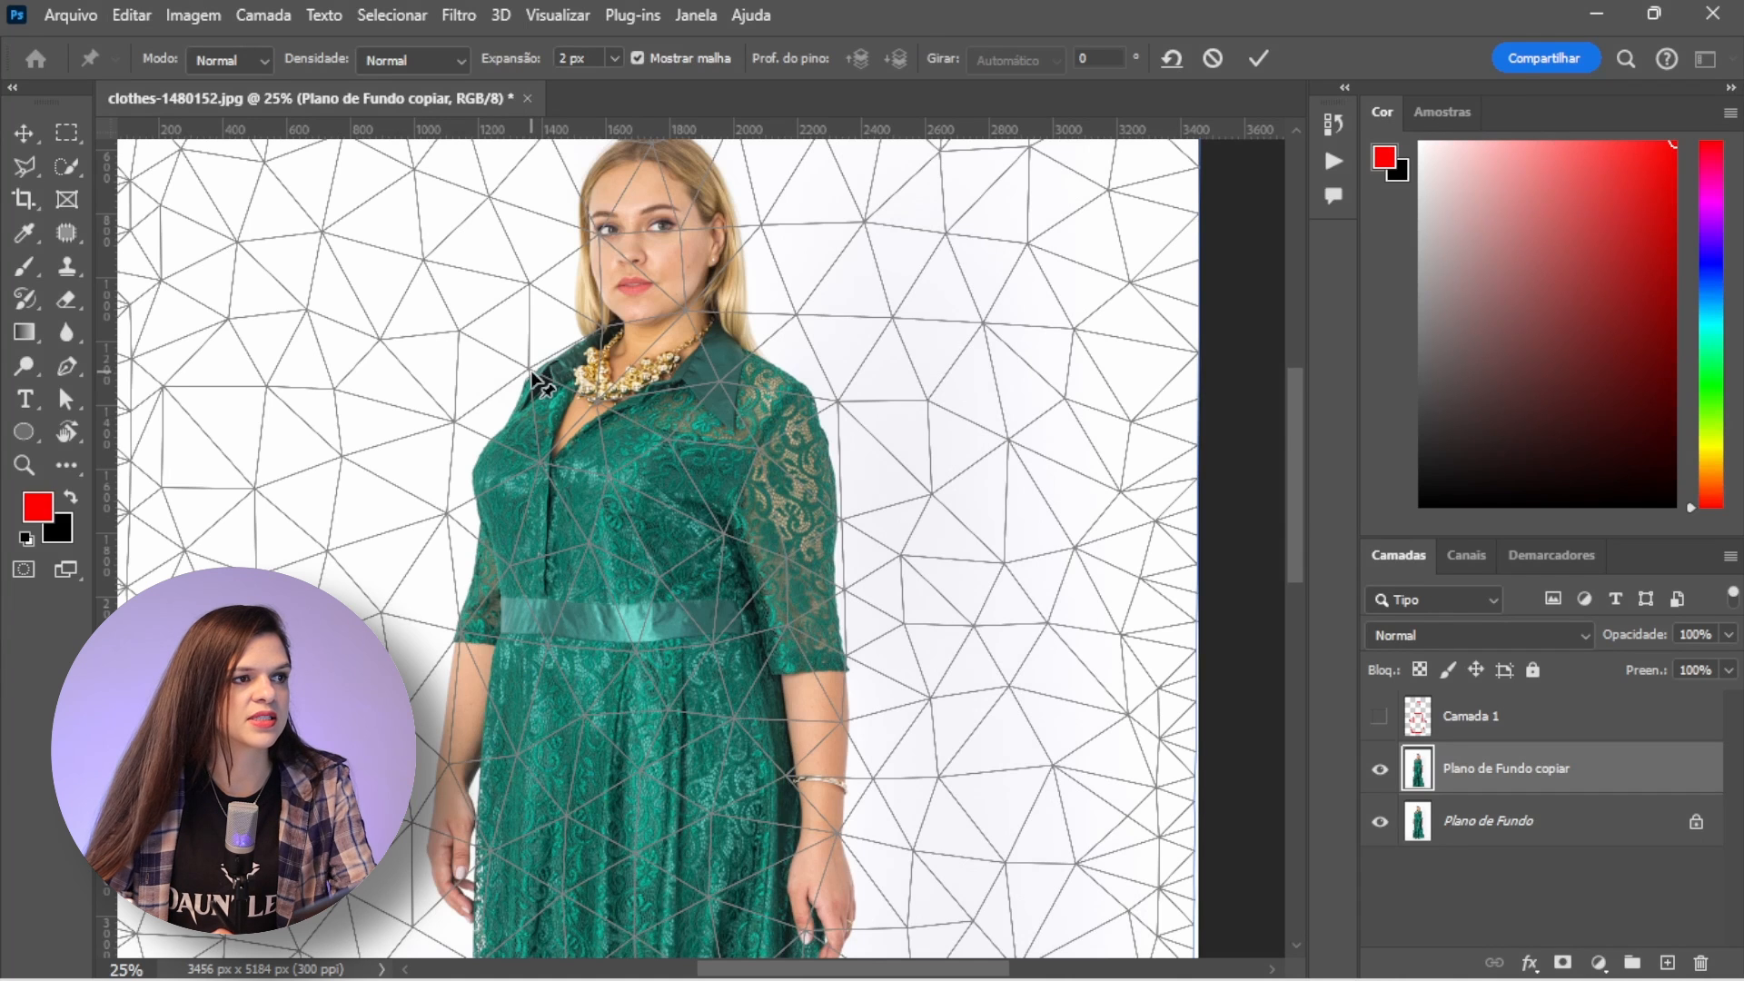
left_click(531, 372)
left_click(781, 371)
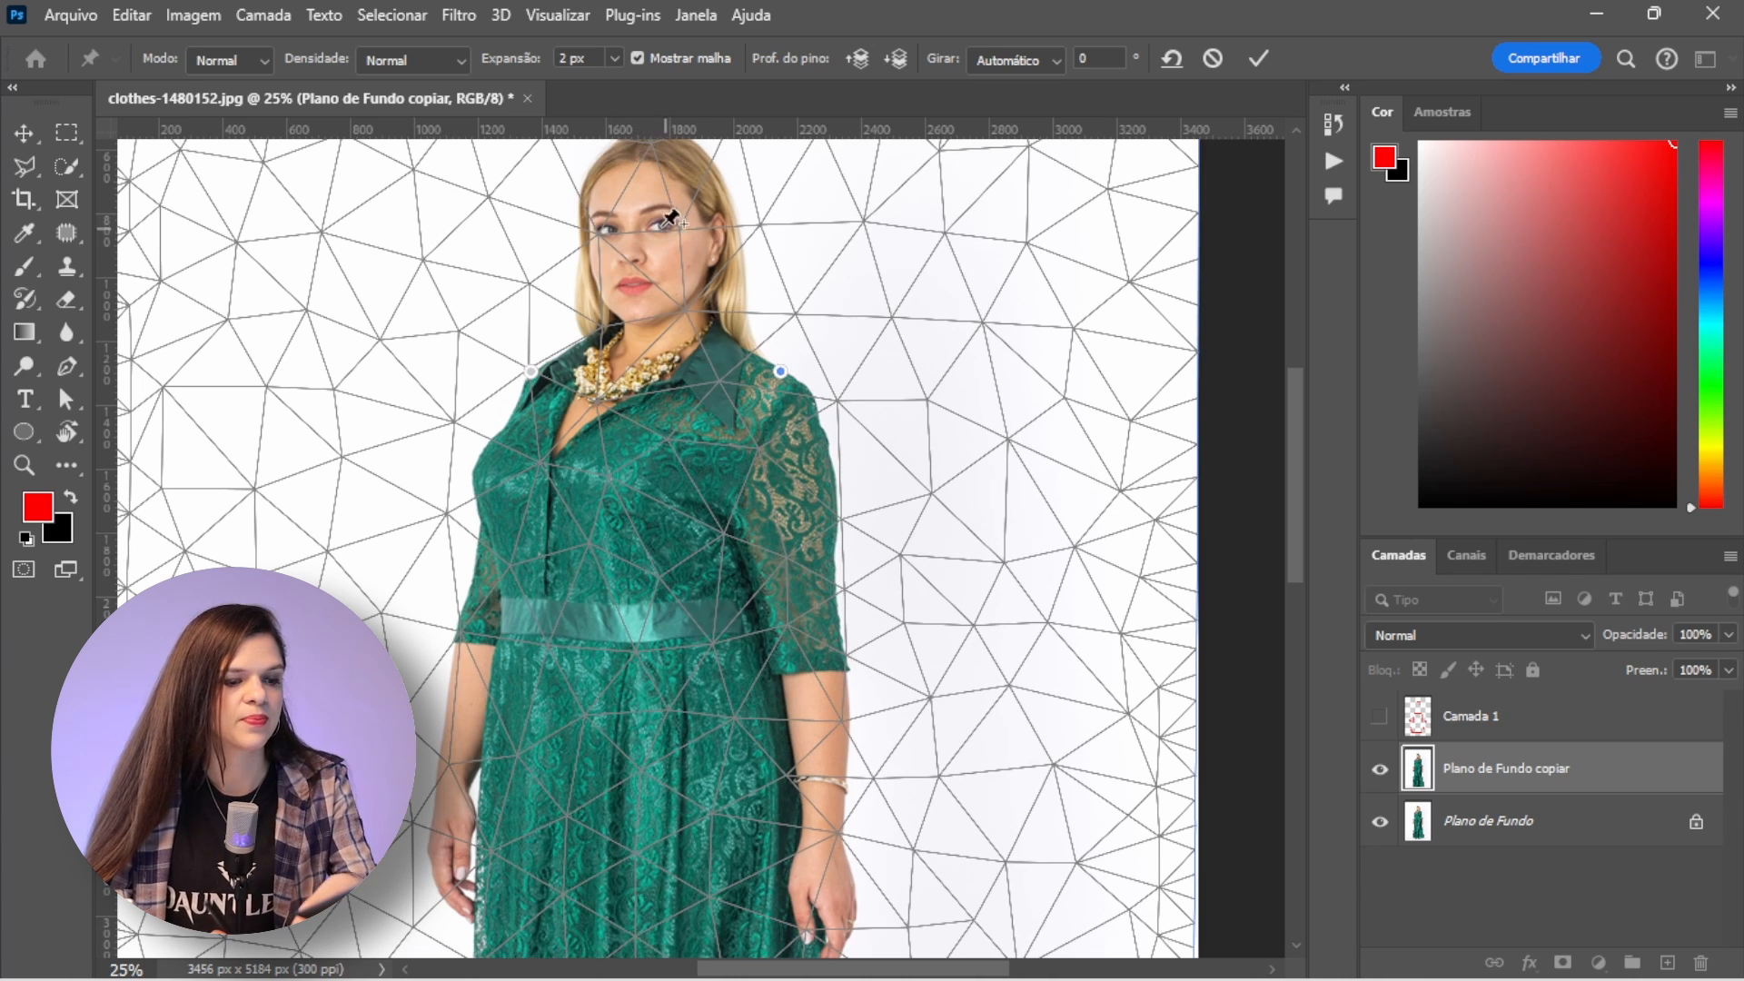
Step: Pin the forehead, both sides of the face and the chin, and select these four head pins together
left_click_drag(670, 192, 671, 286)
left_click(631, 253)
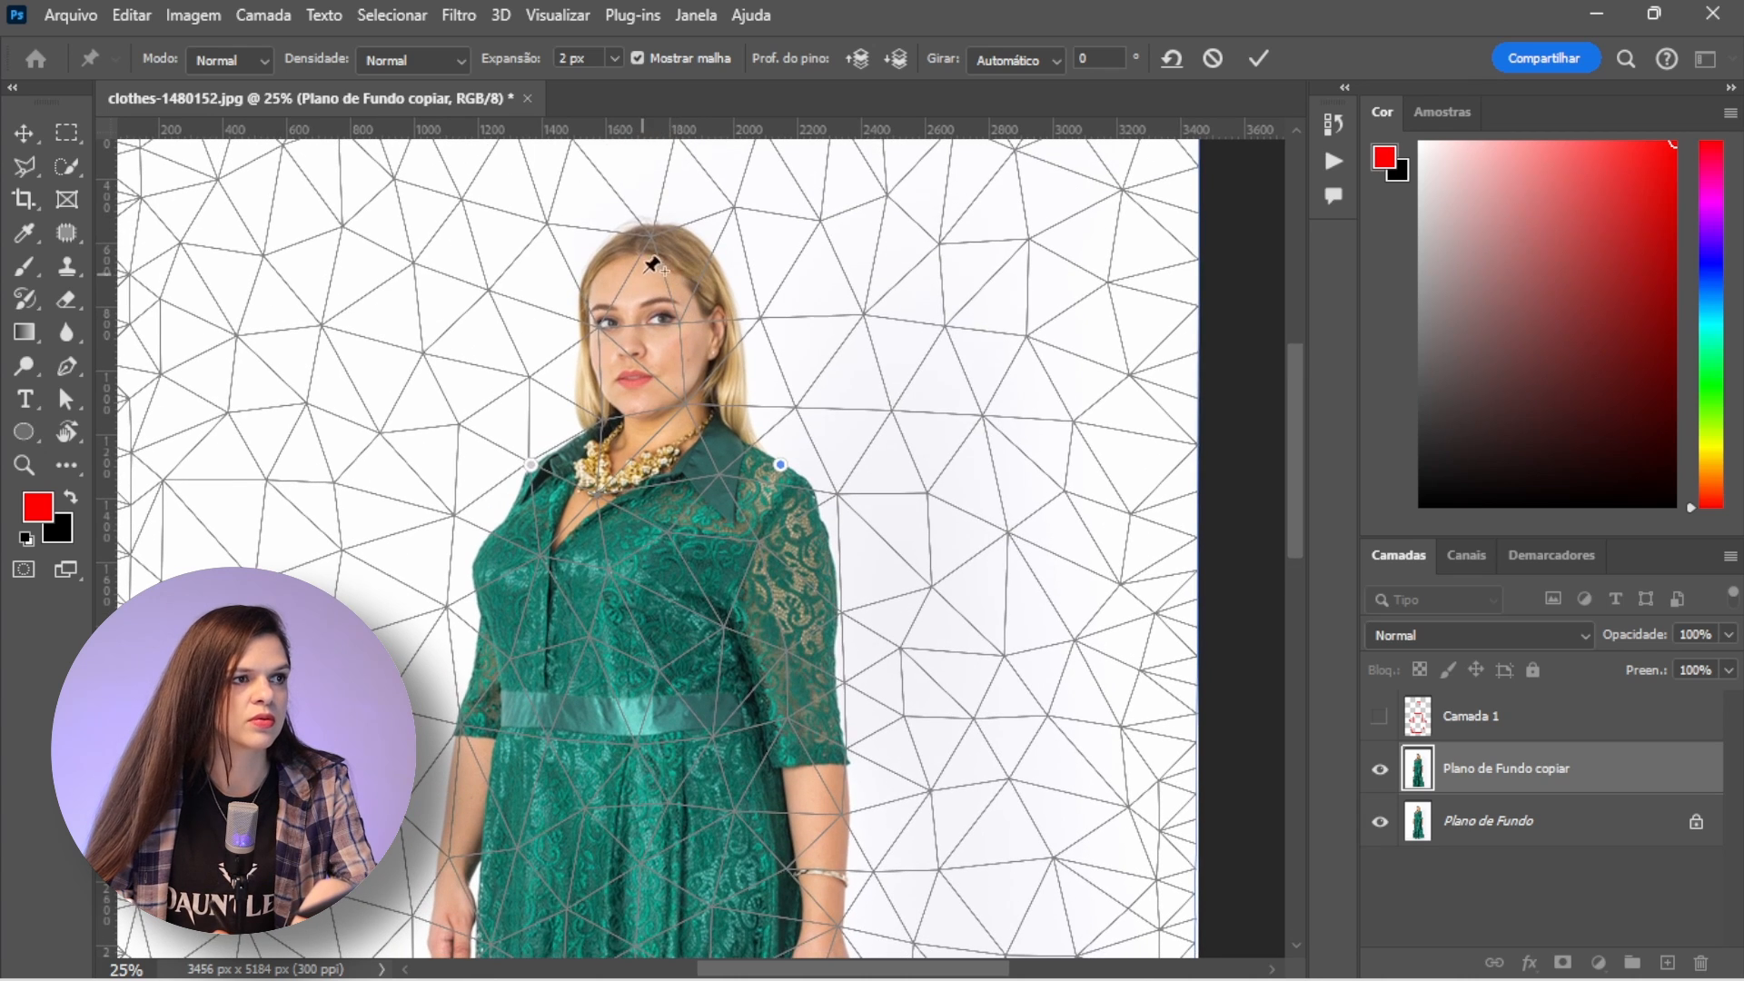
left_click(717, 330)
left_click(584, 335)
left_click(638, 411)
left_click(584, 336, "shift")
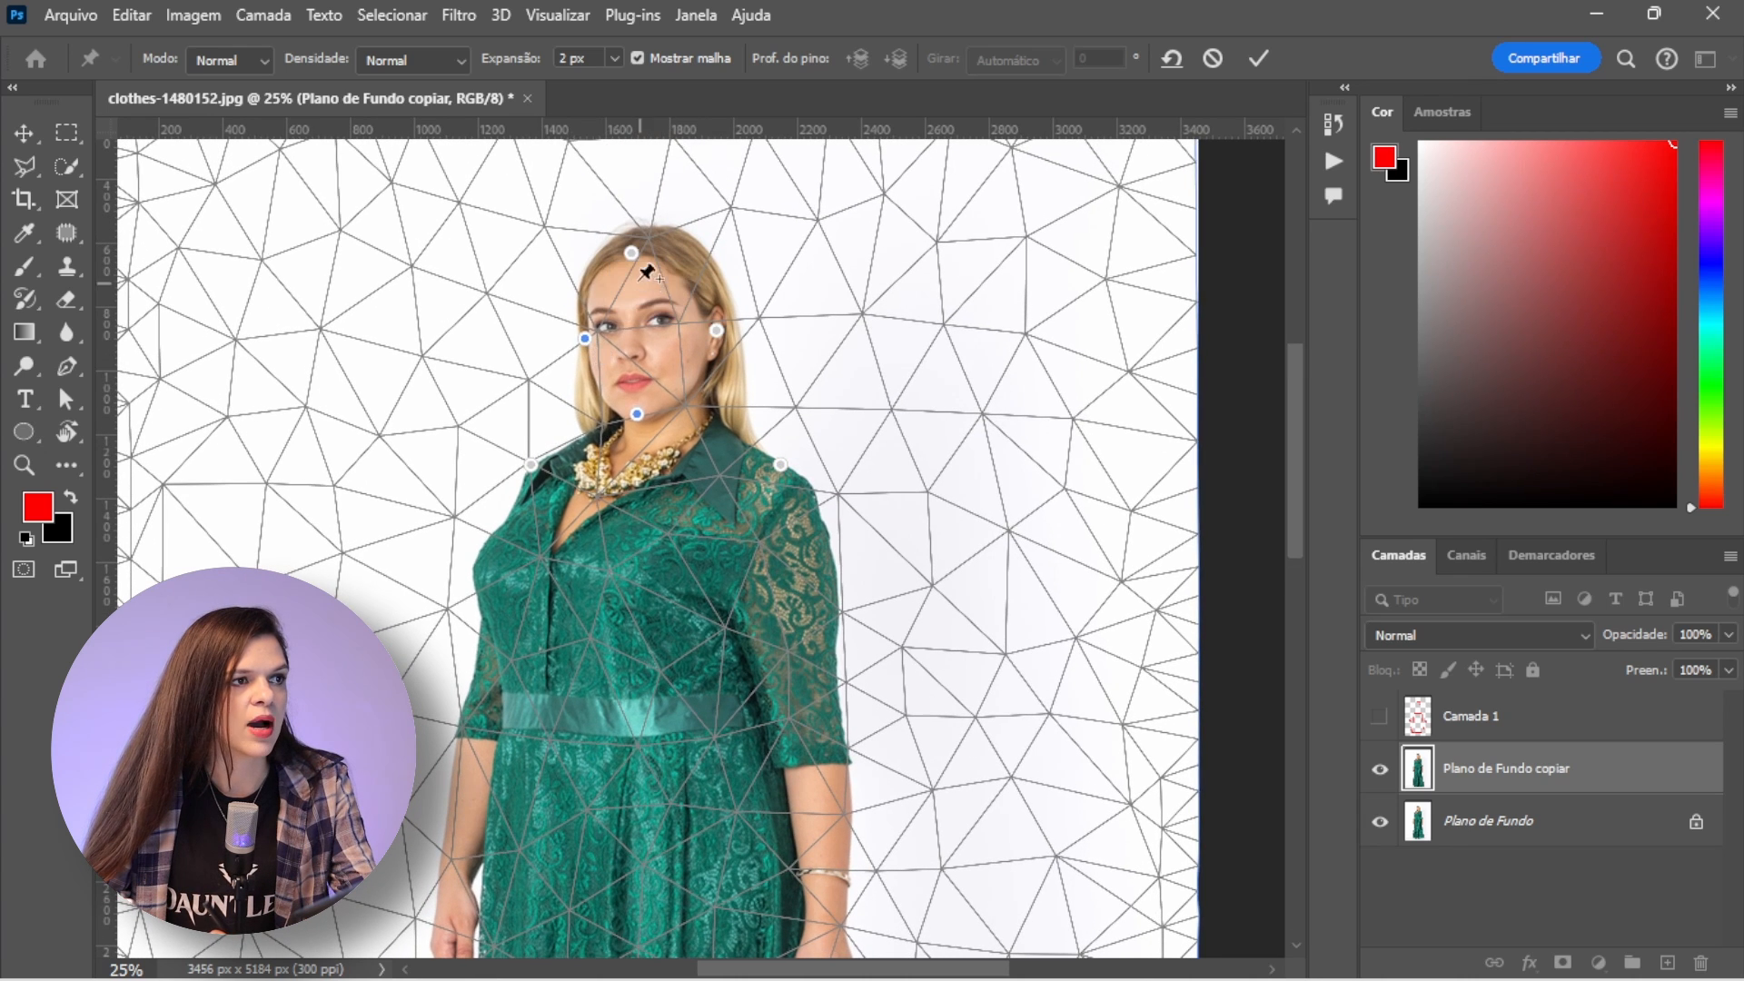
left_click(631, 252, "shift")
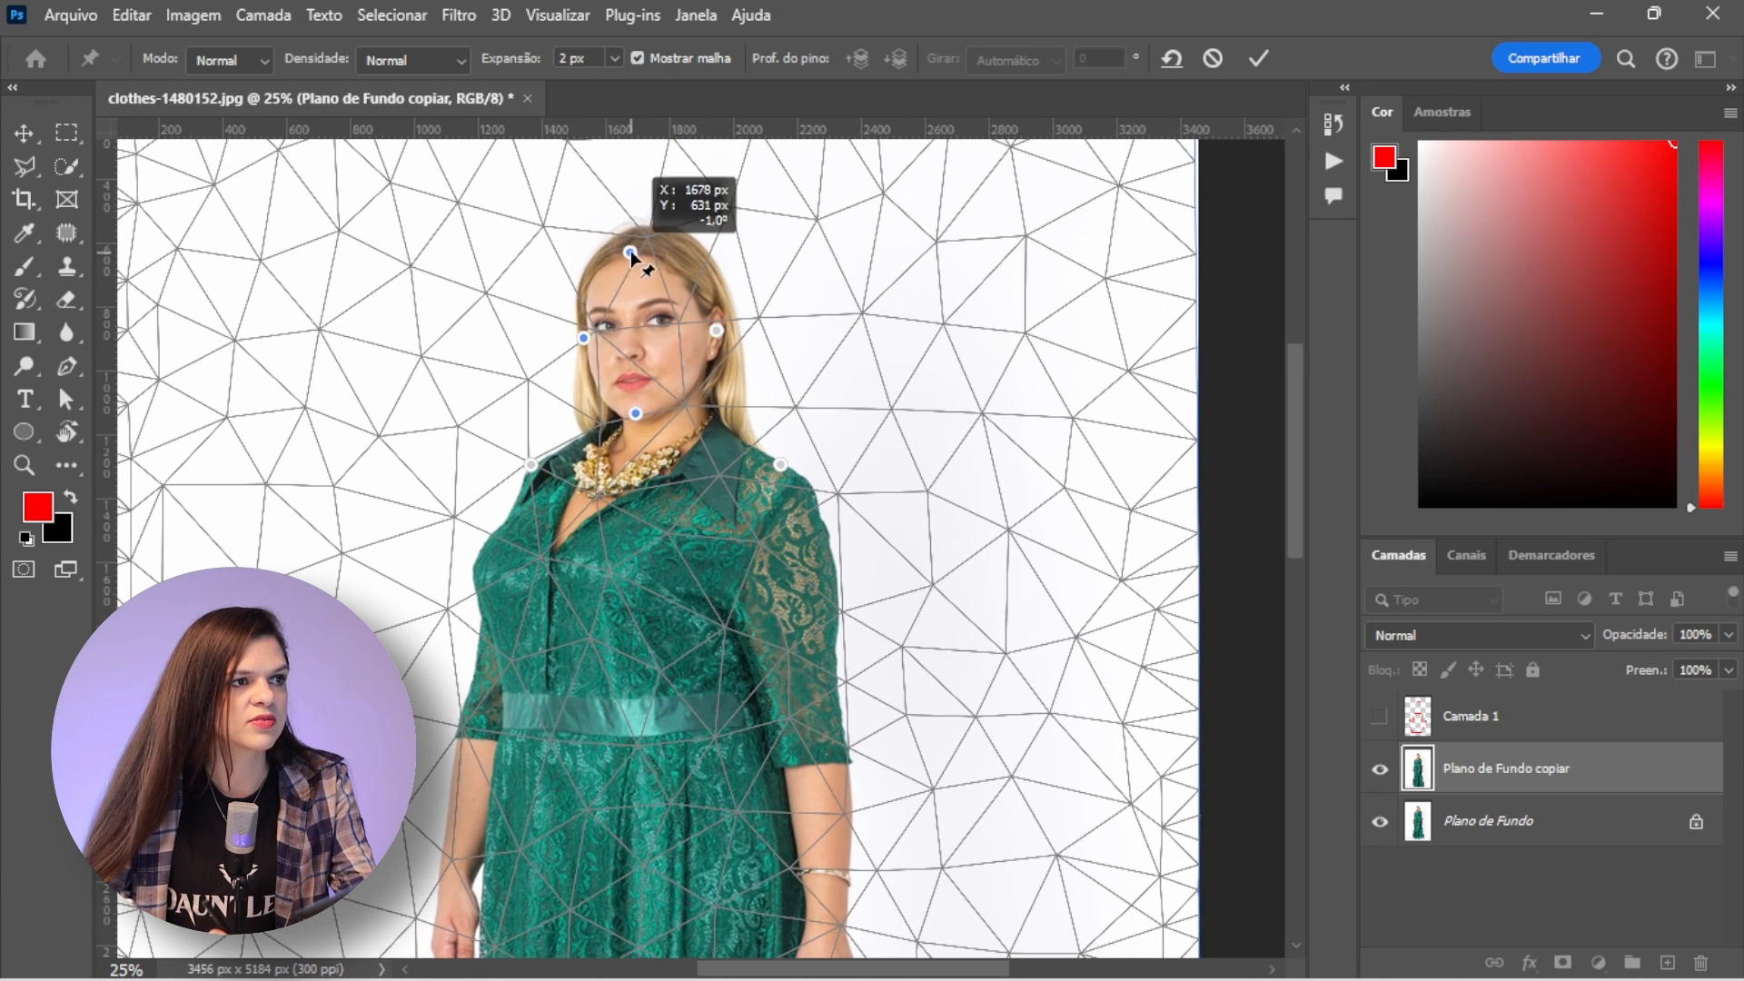
left_click(716, 330, "shift")
Step: Move the four head pins slightly up to lengthen the neck, apply the warp and compare it with the original photo
left_click_drag(630, 253, 630, 232)
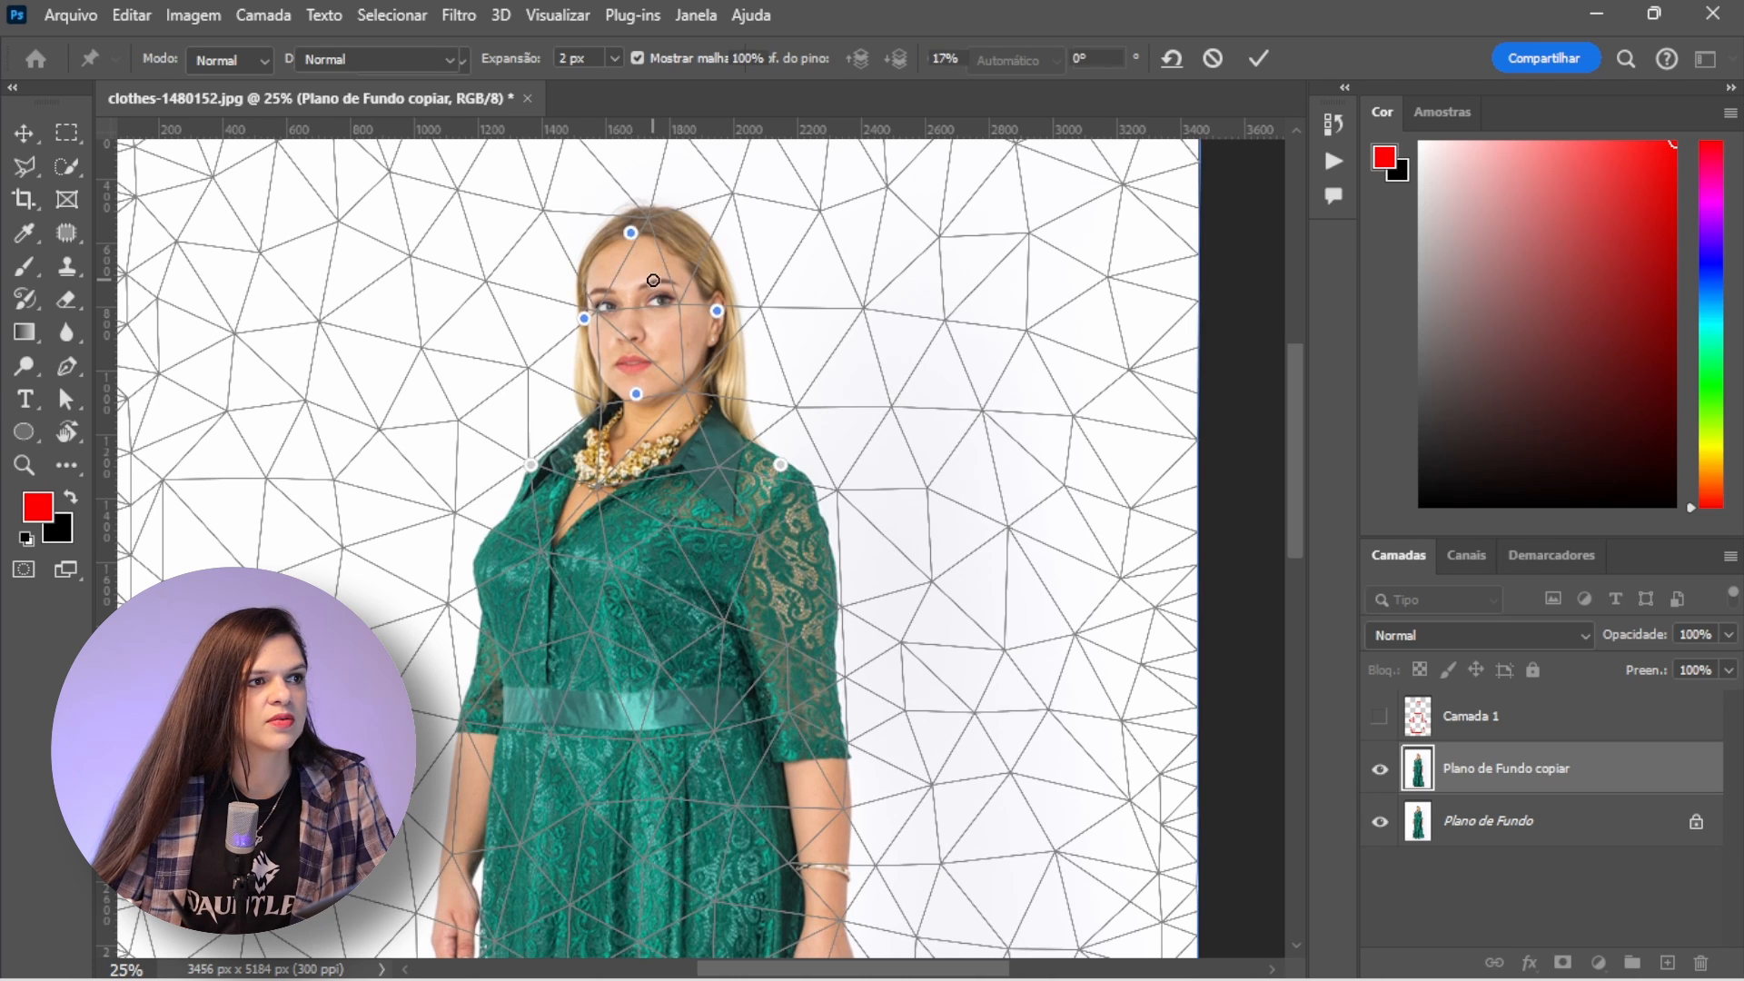
key("Return")
left_click(1377, 769)
left_click(1377, 768)
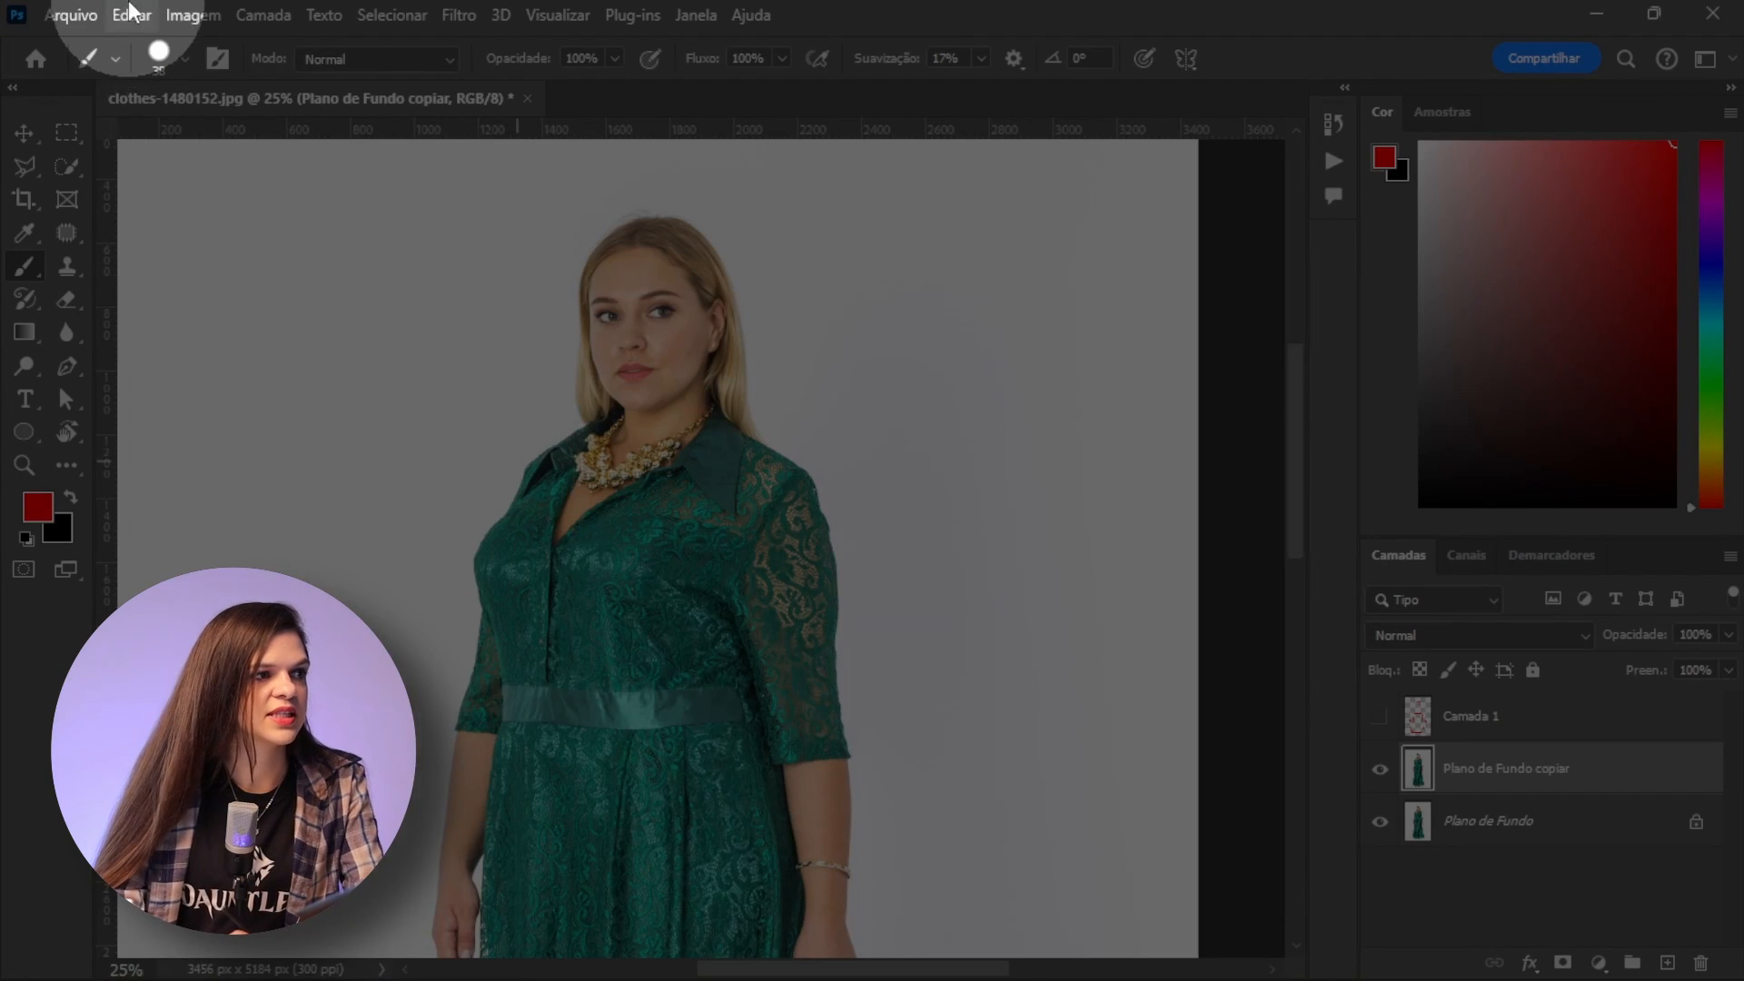
Step: Start Puppet Warp on the same layer again and pin both sides of the neck base, the top of the head and one cheek
left_click(132, 16)
left_click(273, 548)
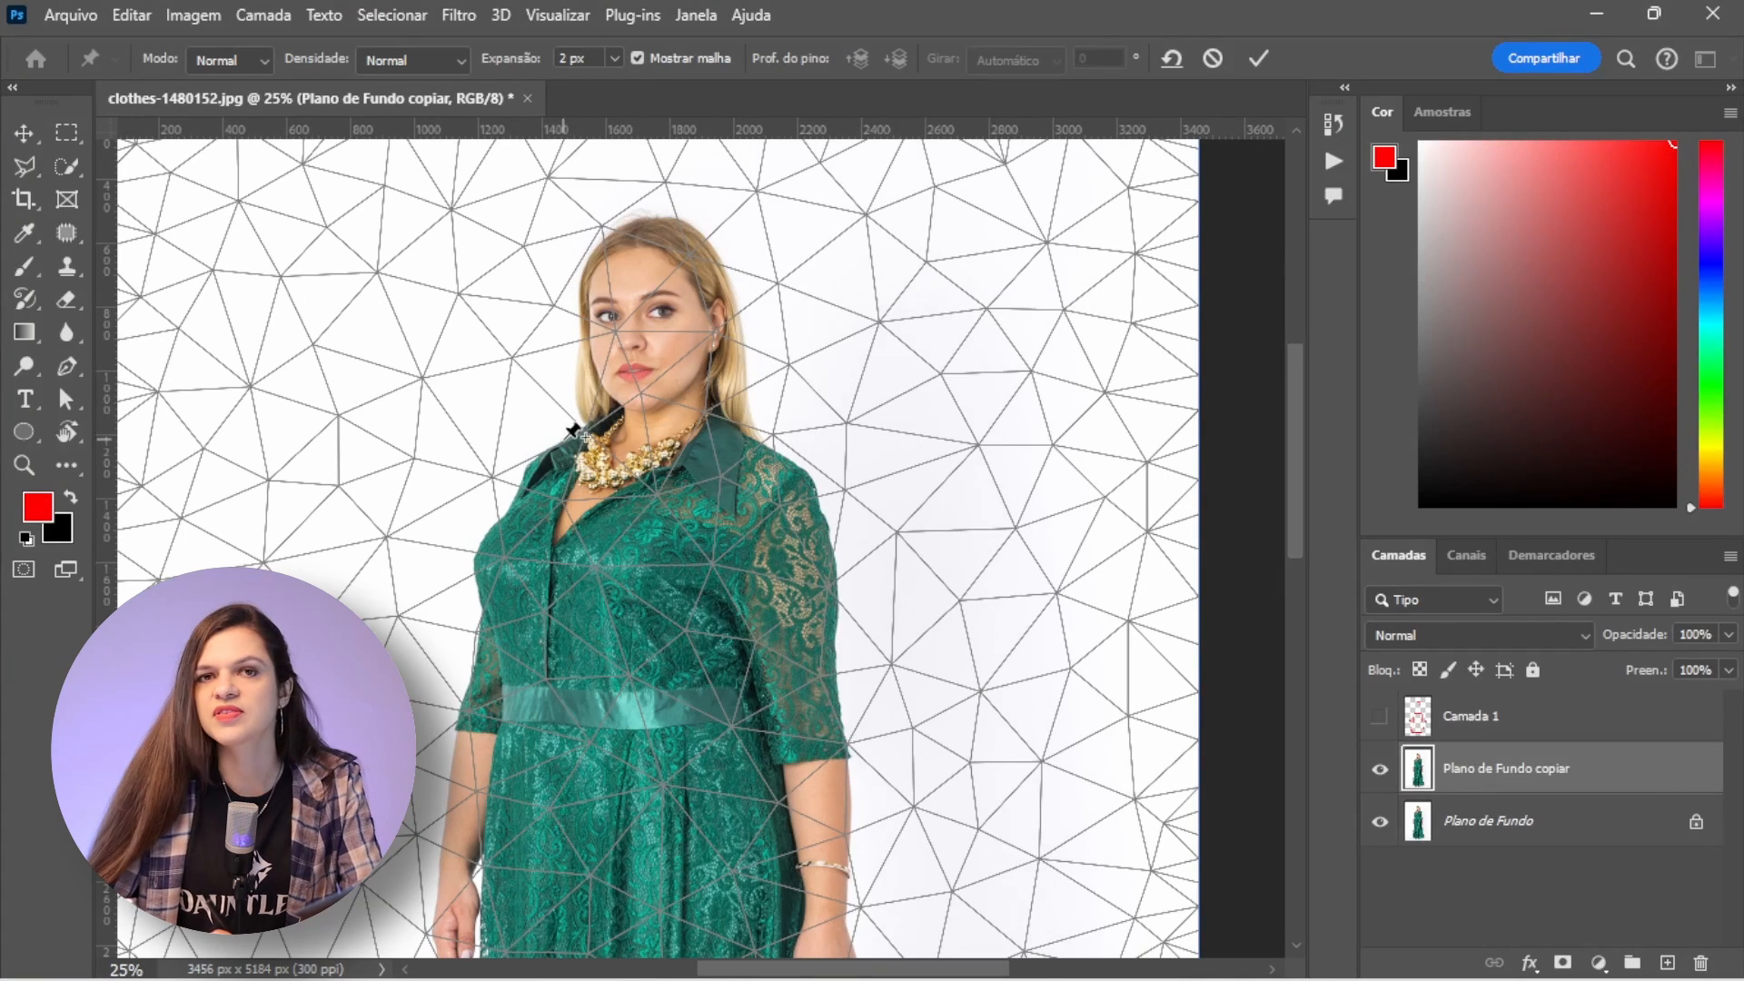
left_click(578, 434)
left_click(758, 438)
left_click(633, 233)
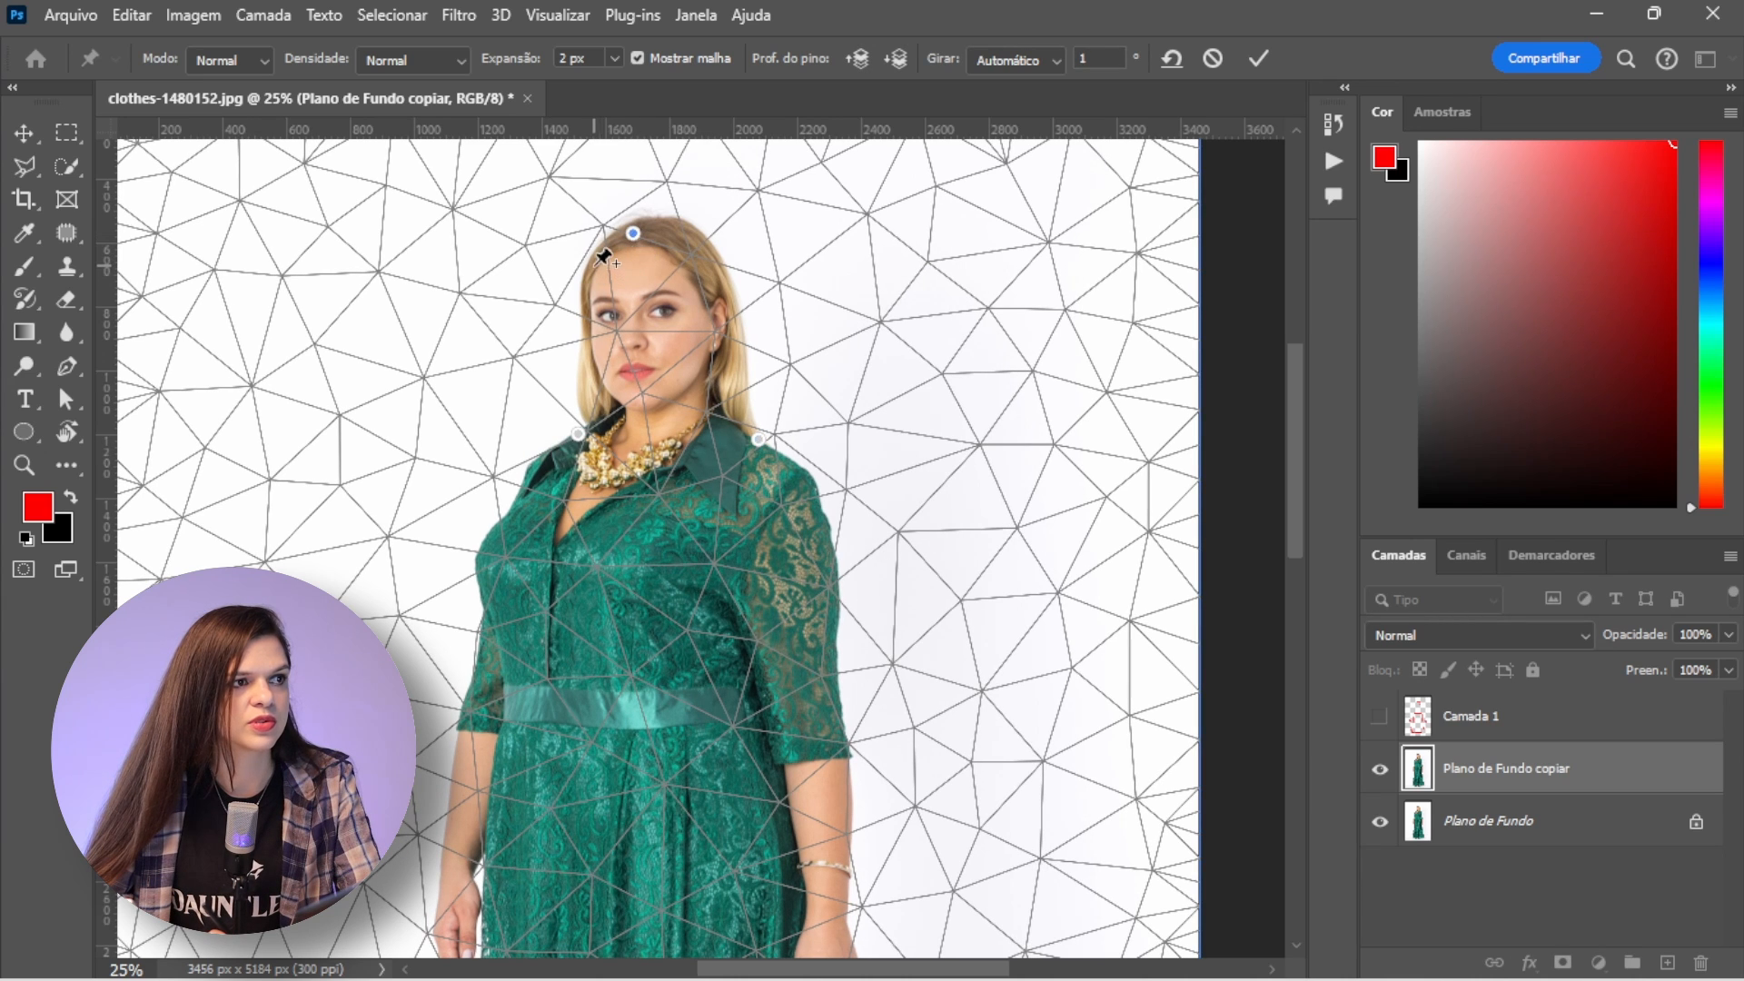
left_click(604, 257)
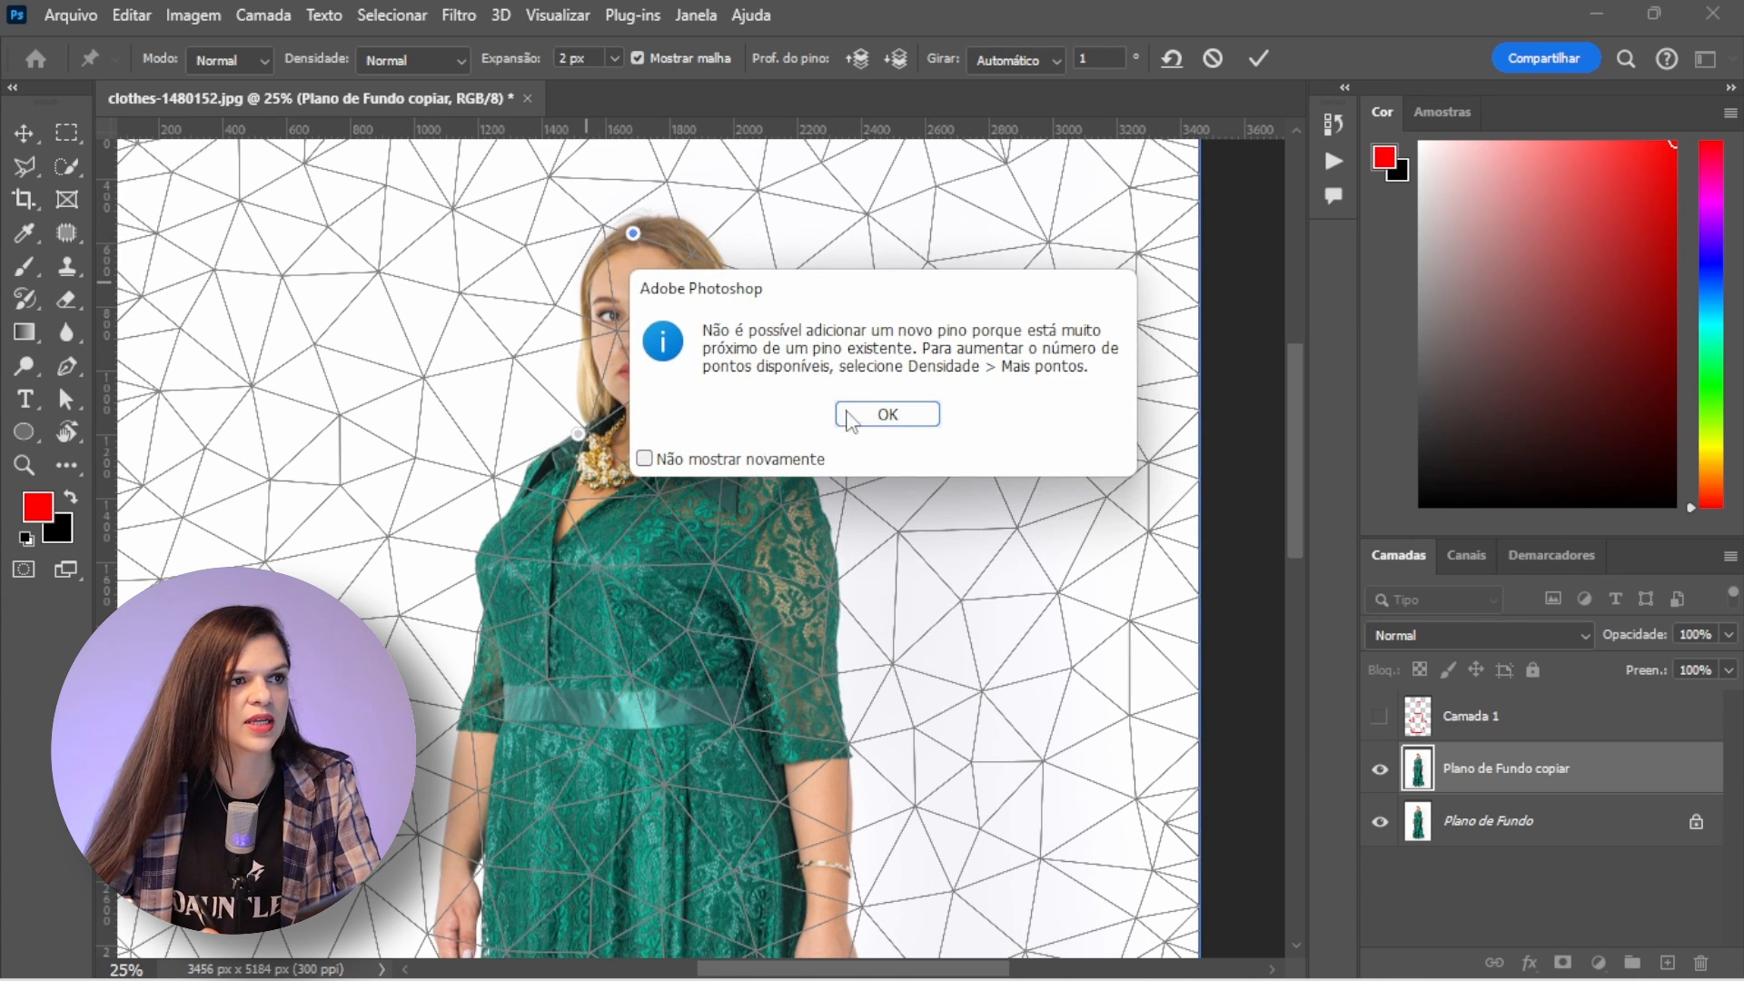
left_click(889, 416)
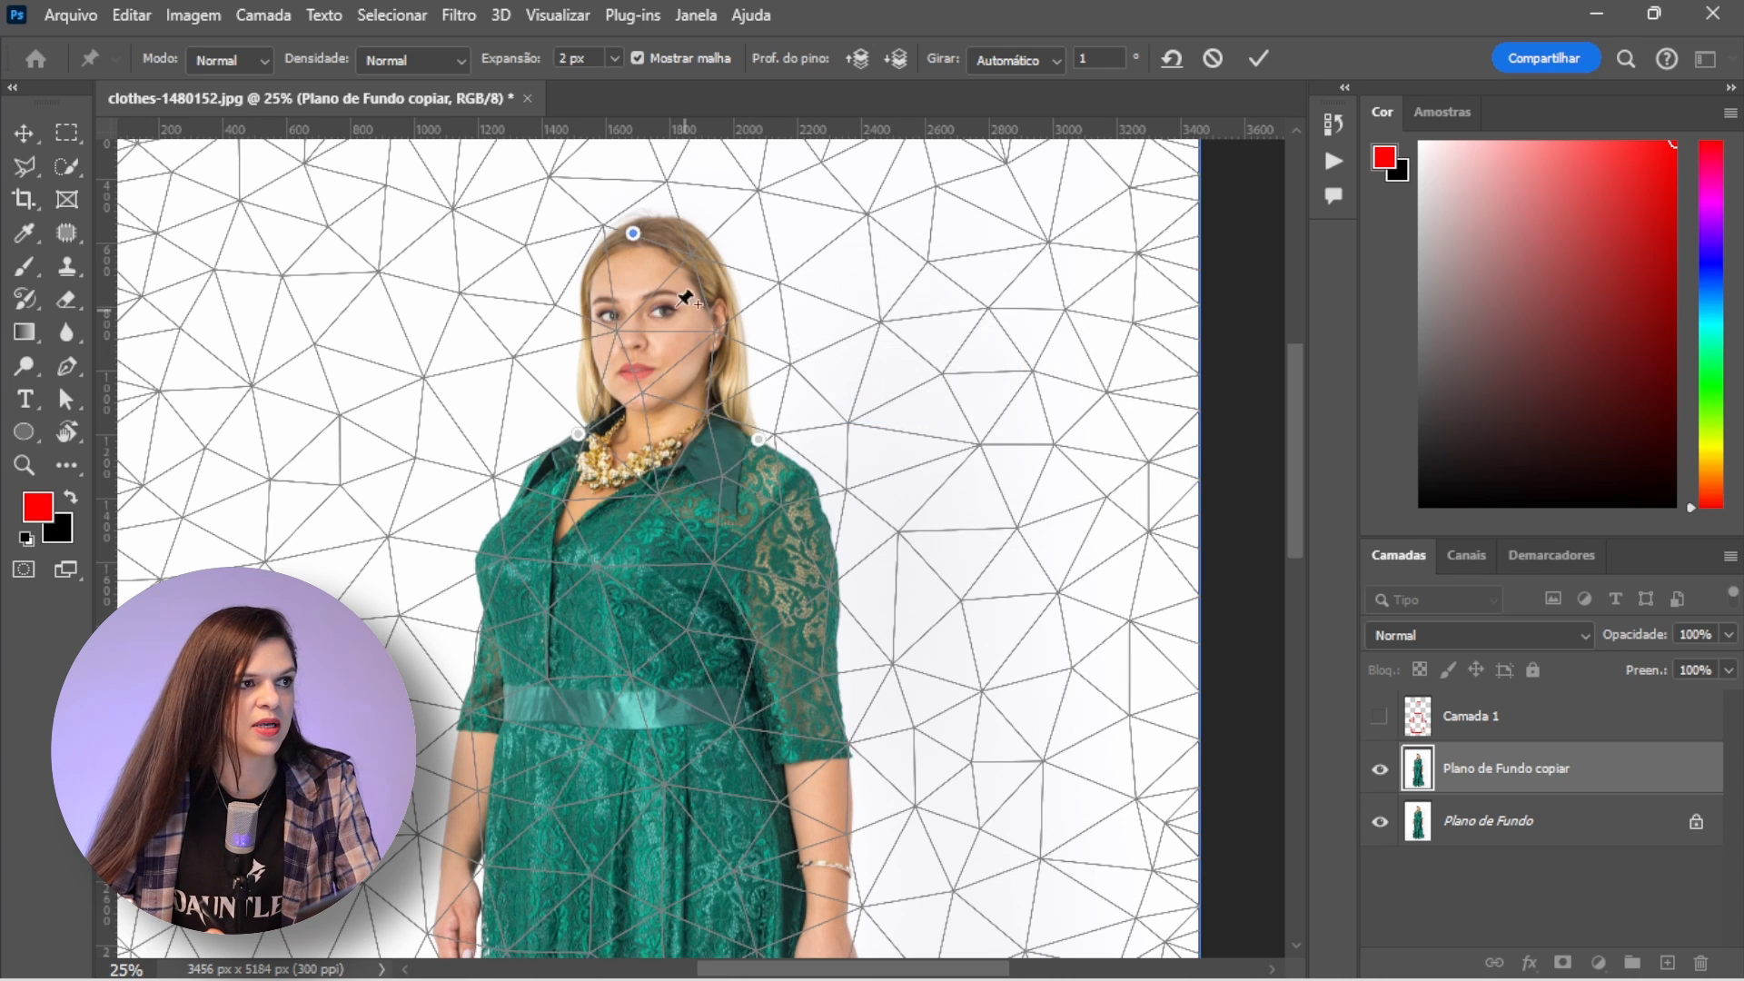
left_click(587, 283)
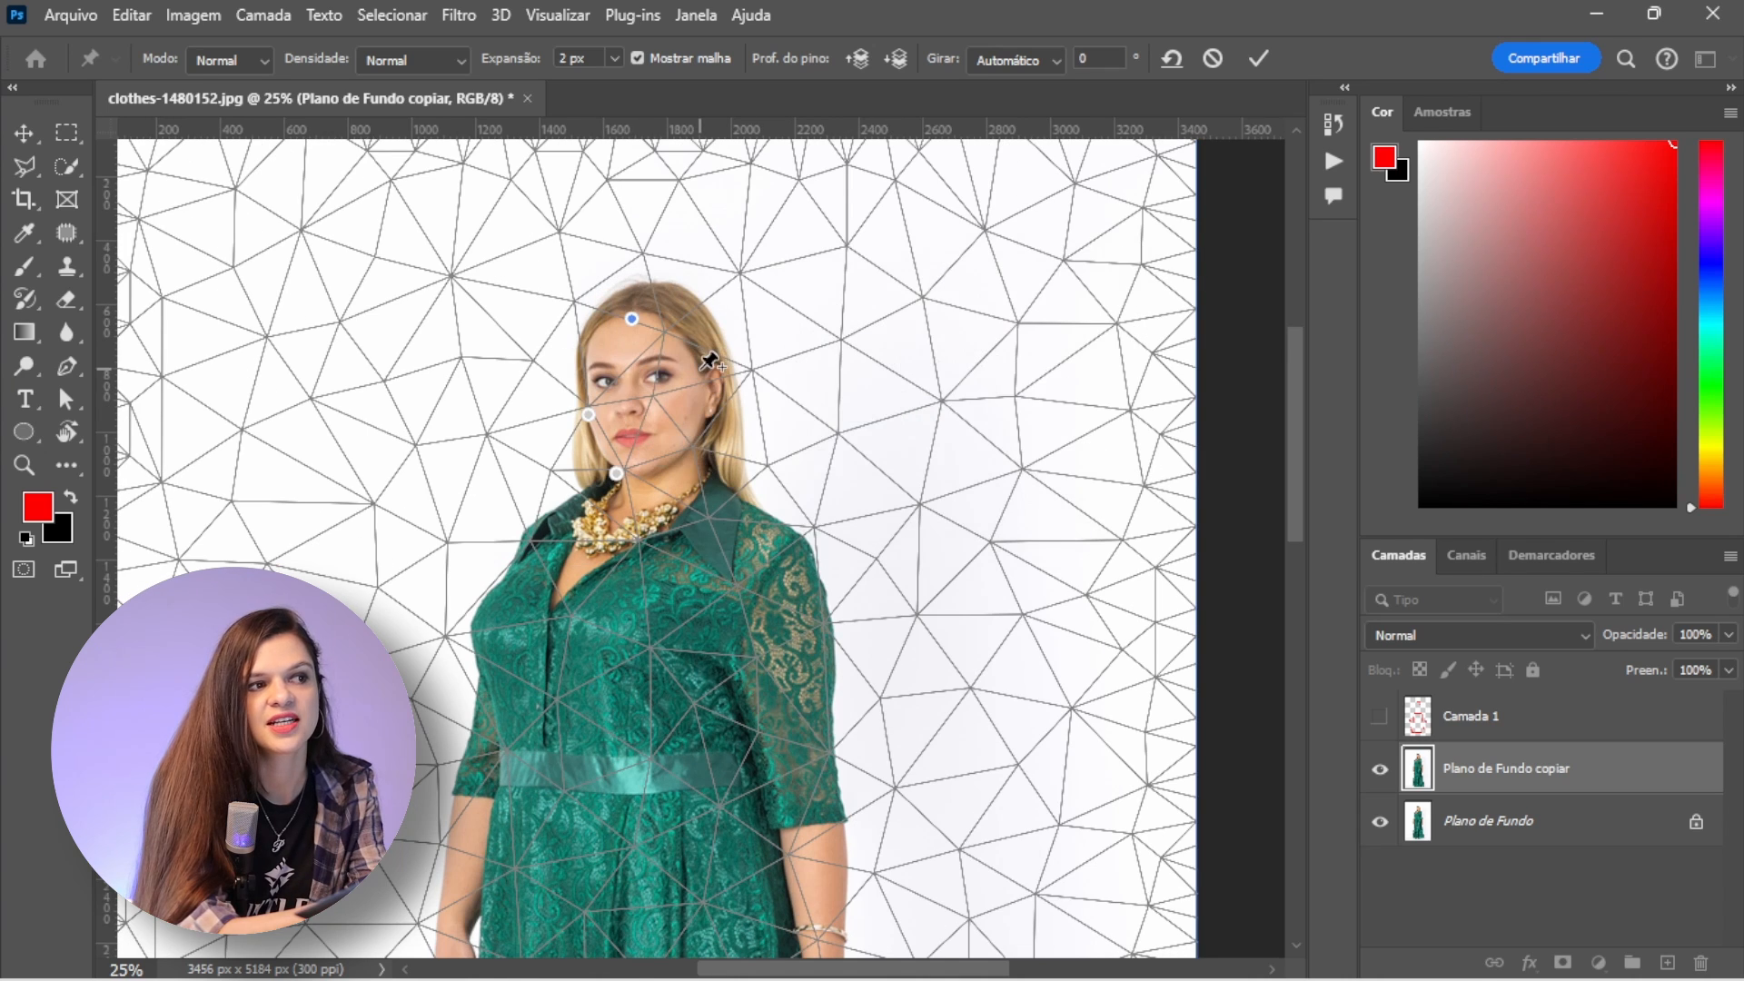
Step: Add pins on both sides of the model's head and move the selected head pins slightly up
left_click(712, 361)
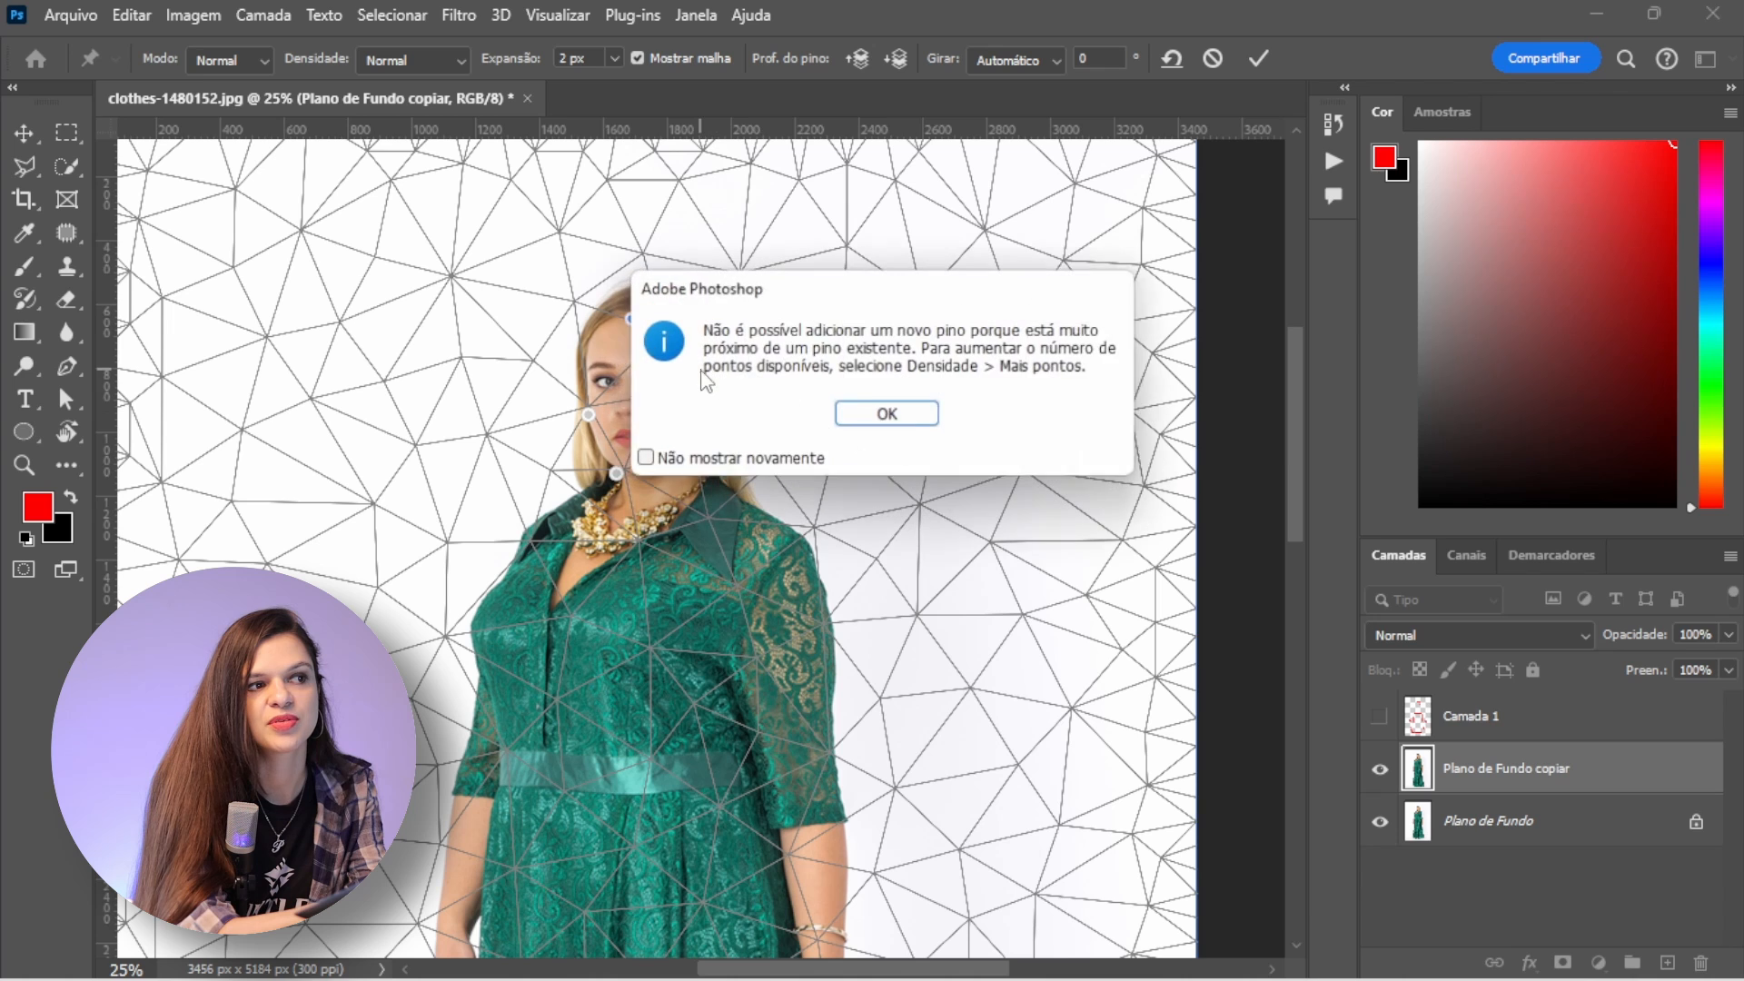
left_click(920, 421)
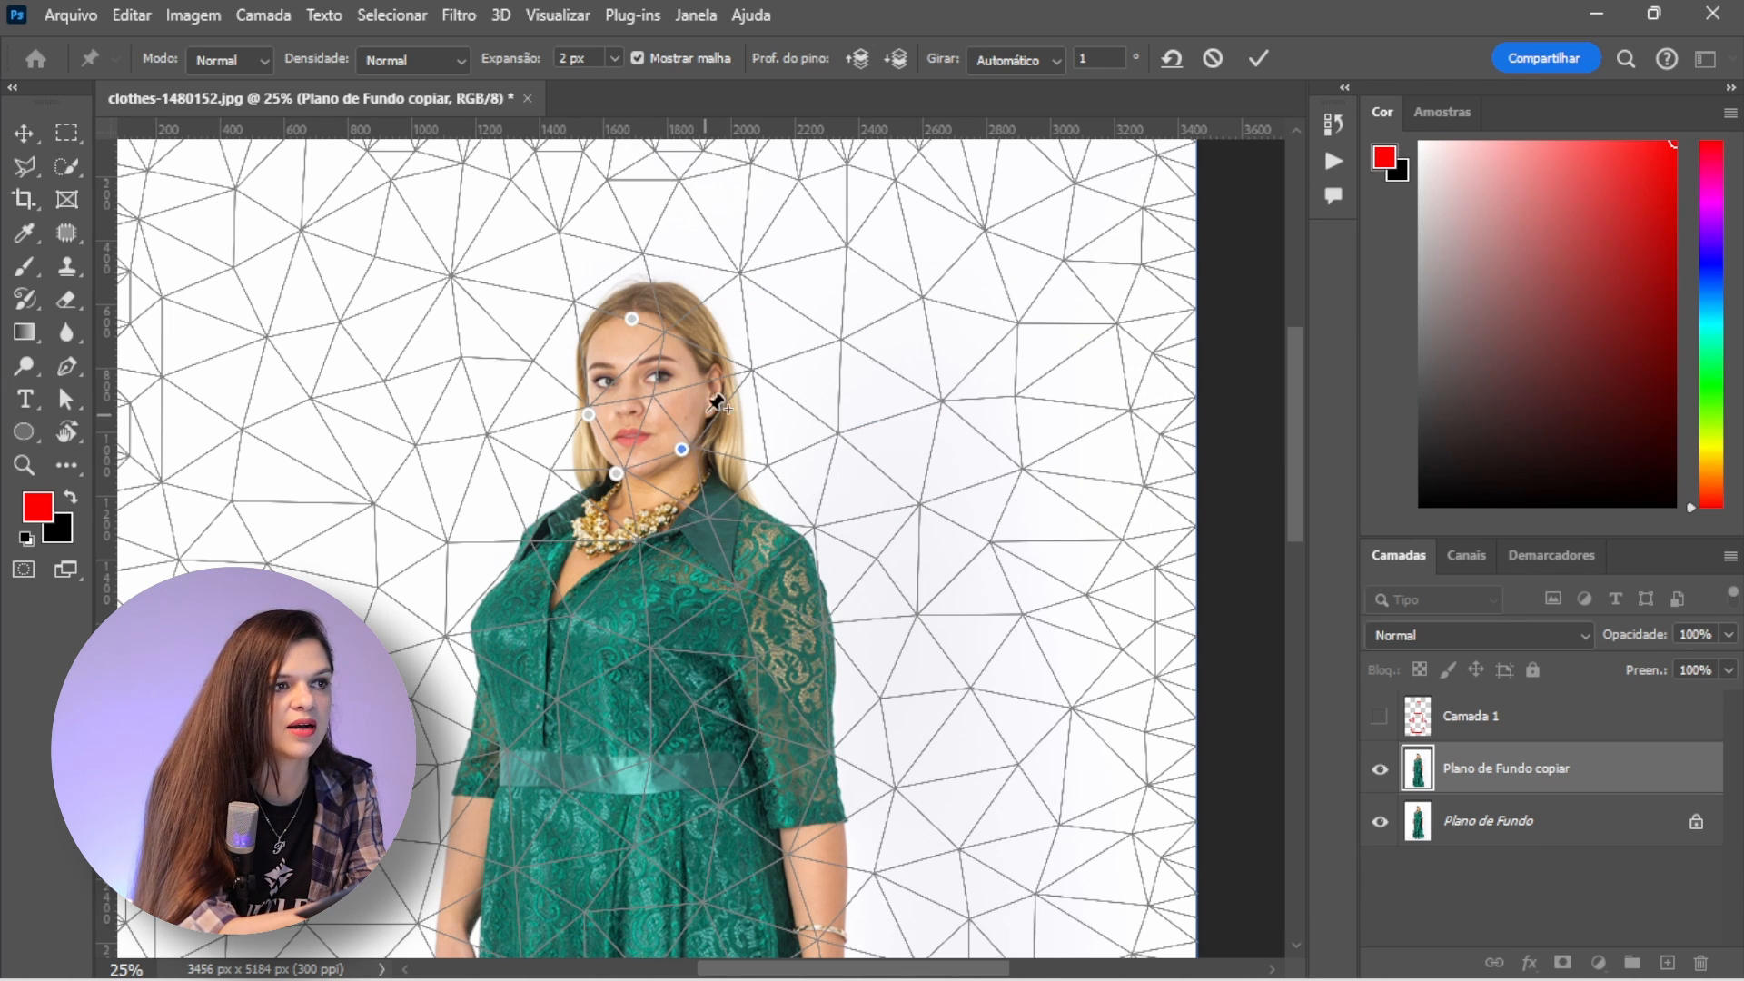
left_click(574, 339)
left_click(707, 354)
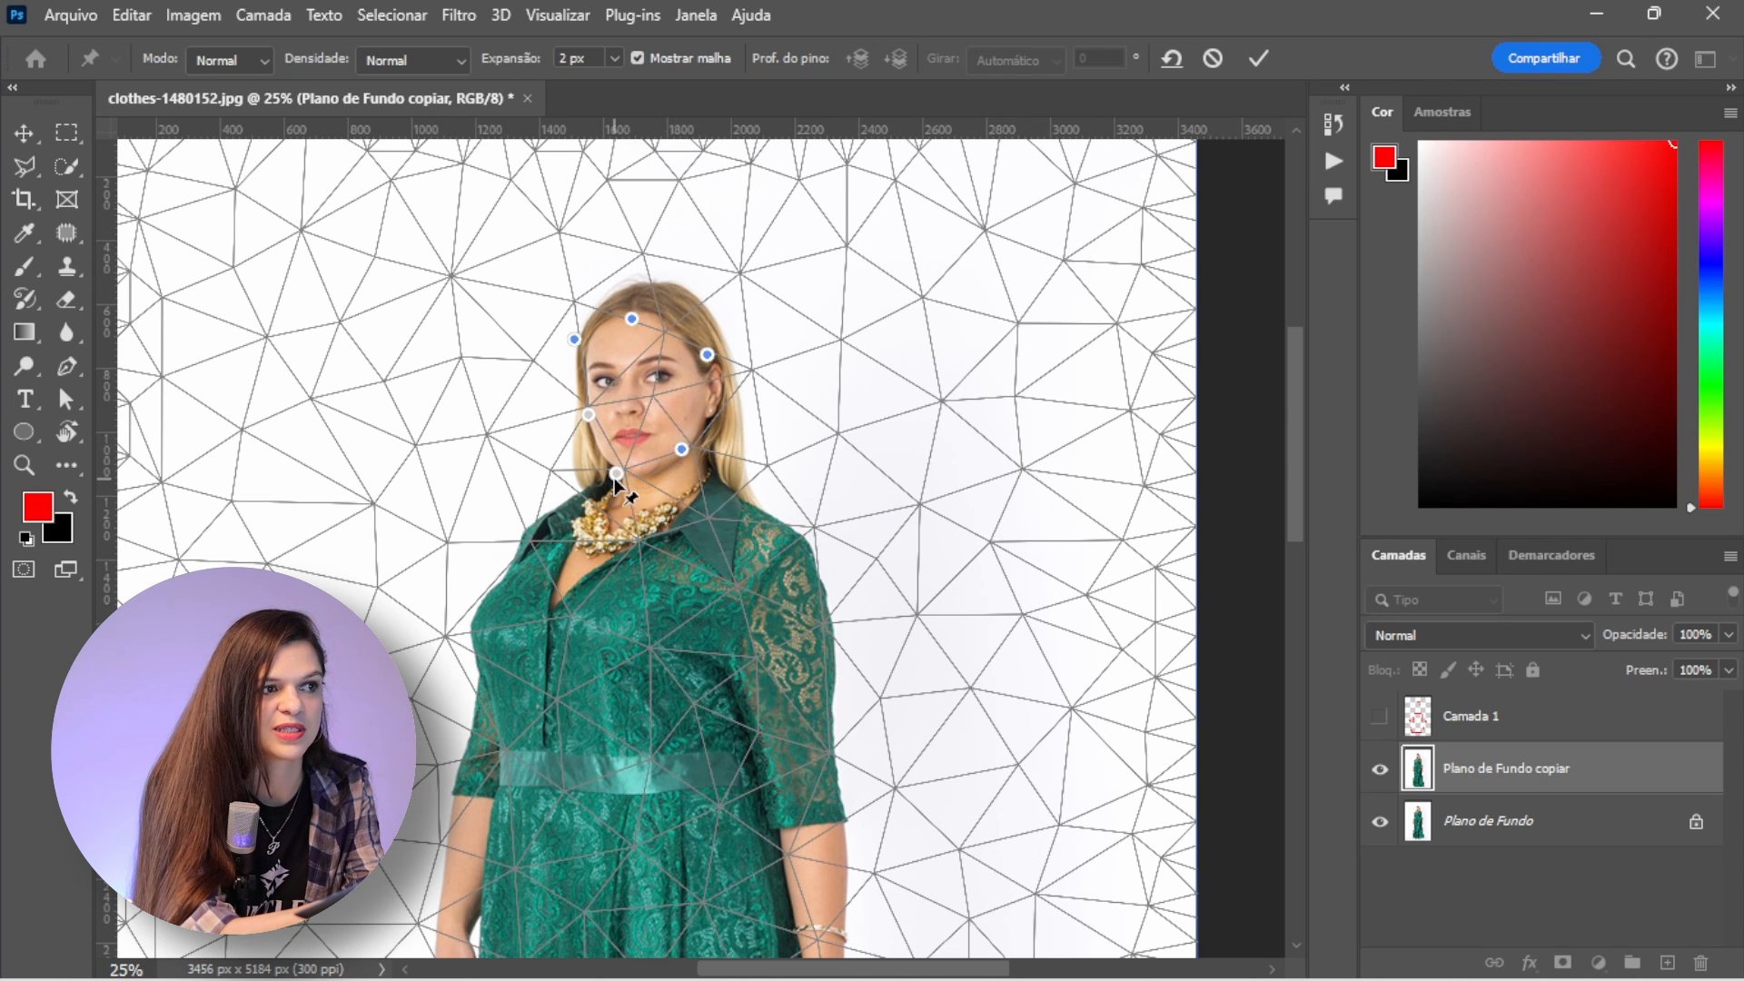
left_click_drag(632, 319, 634, 300)
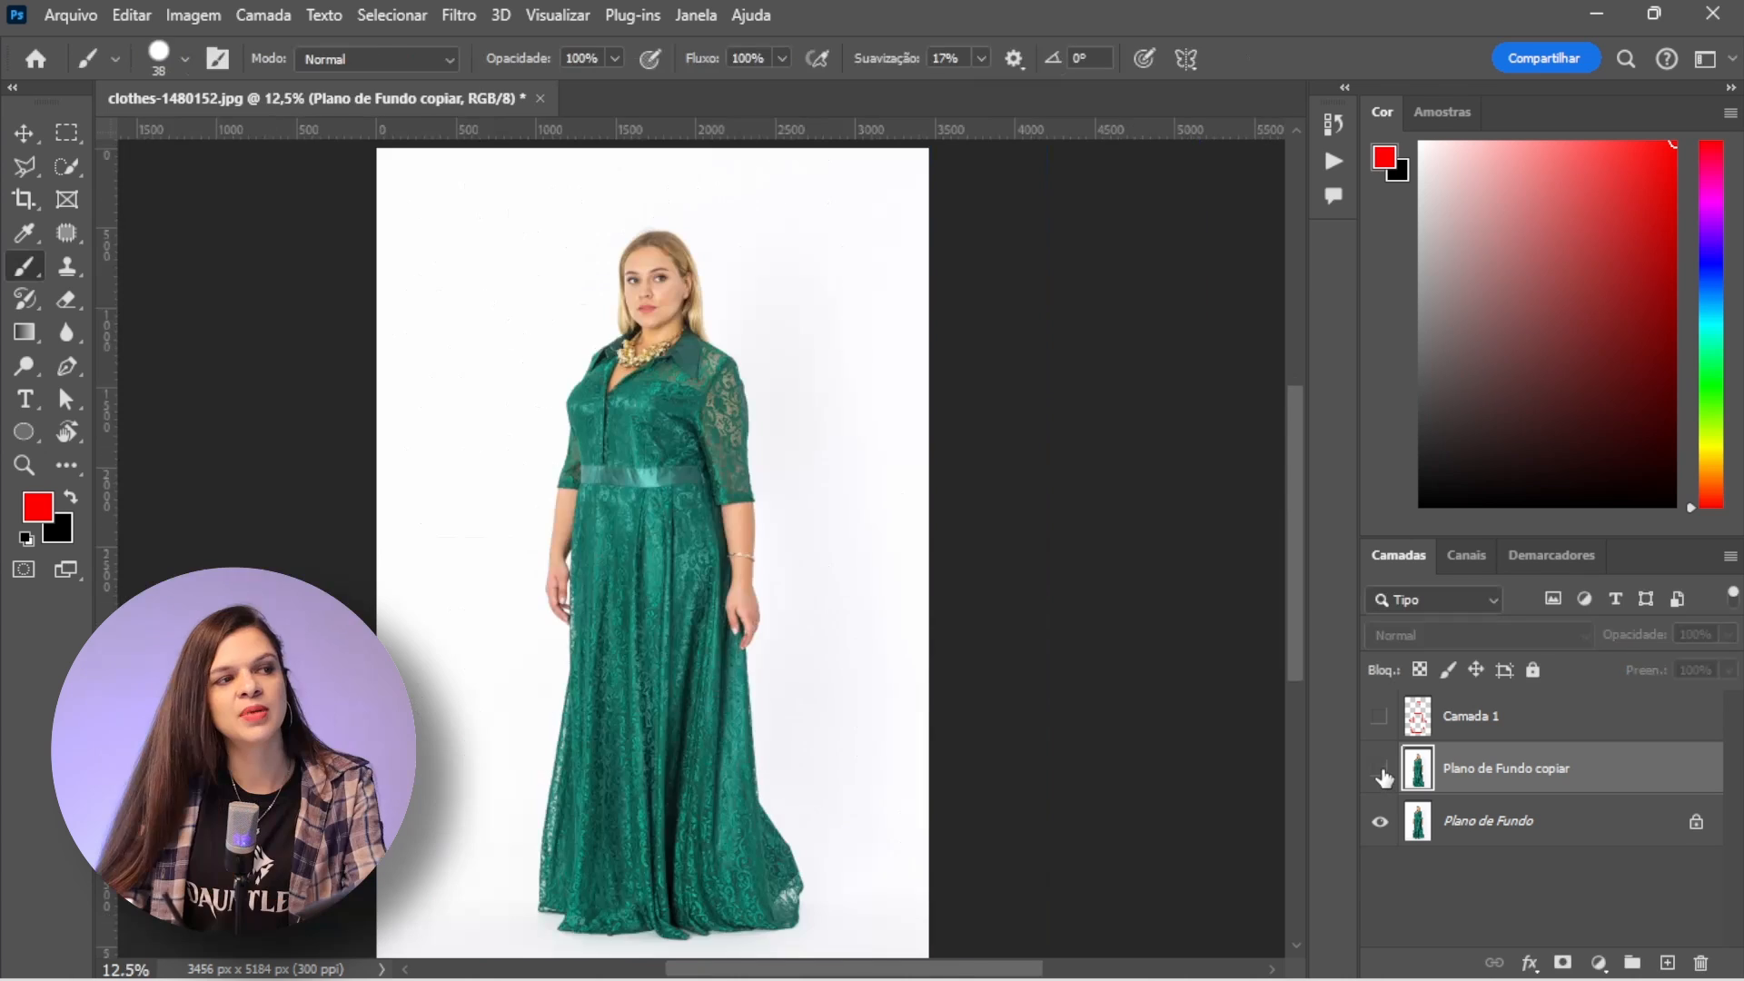
Step: Compare the warped Plano de Fundo copiar layer with the original photo by toggling its visibility repeatedly
left_click(1381, 770)
left_click(1380, 772)
left_click(1381, 772)
left_click(1380, 774)
left_click(1380, 774)
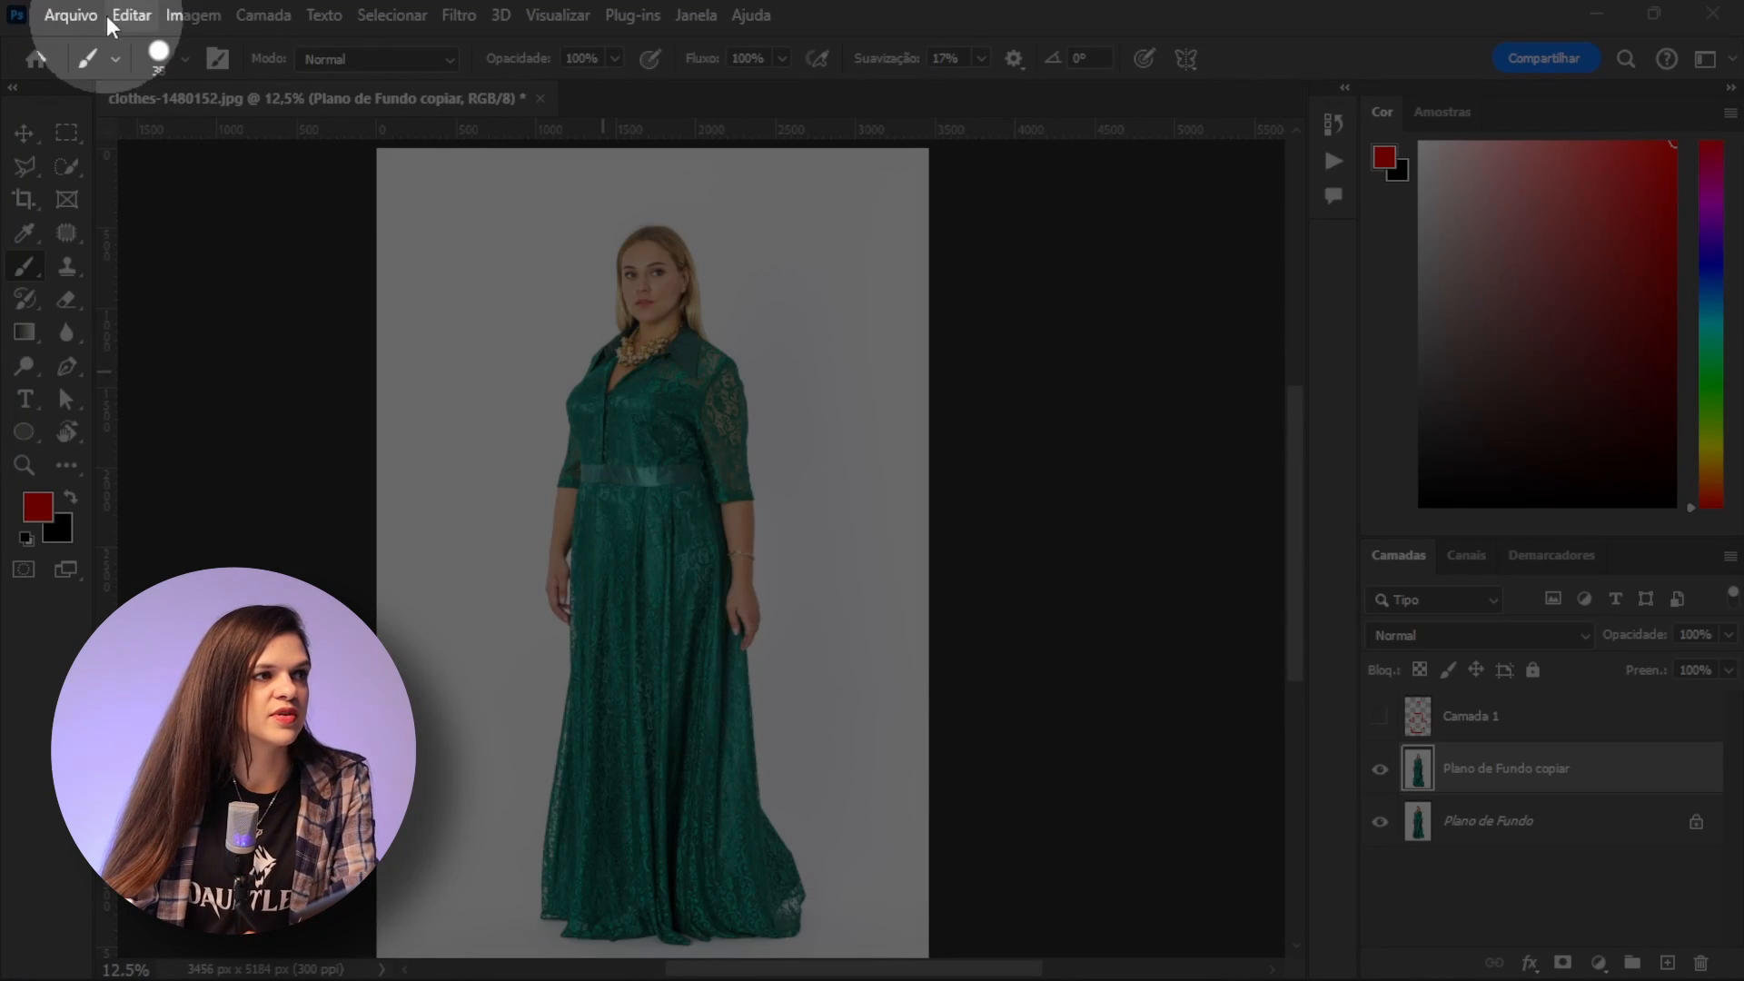
Step: Start Puppet Warp for the waist and pin both ends of the belt and both sides of the skirt at thigh height
left_click(130, 14)
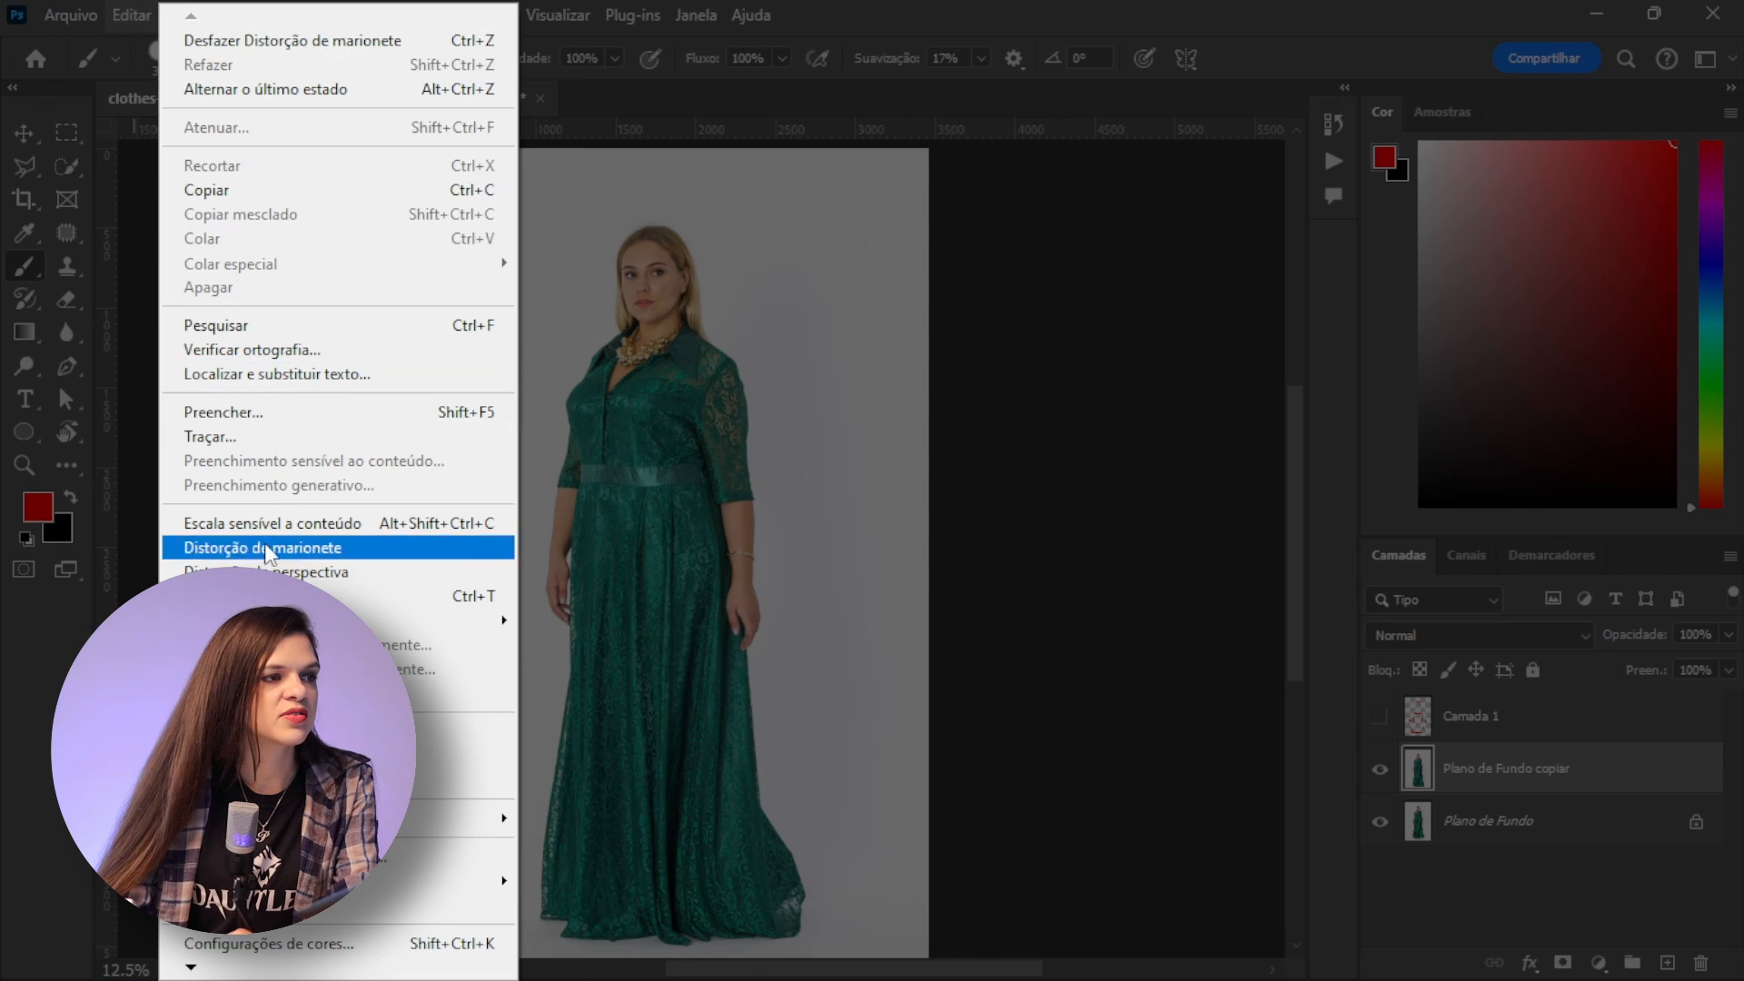
left_click(295, 548)
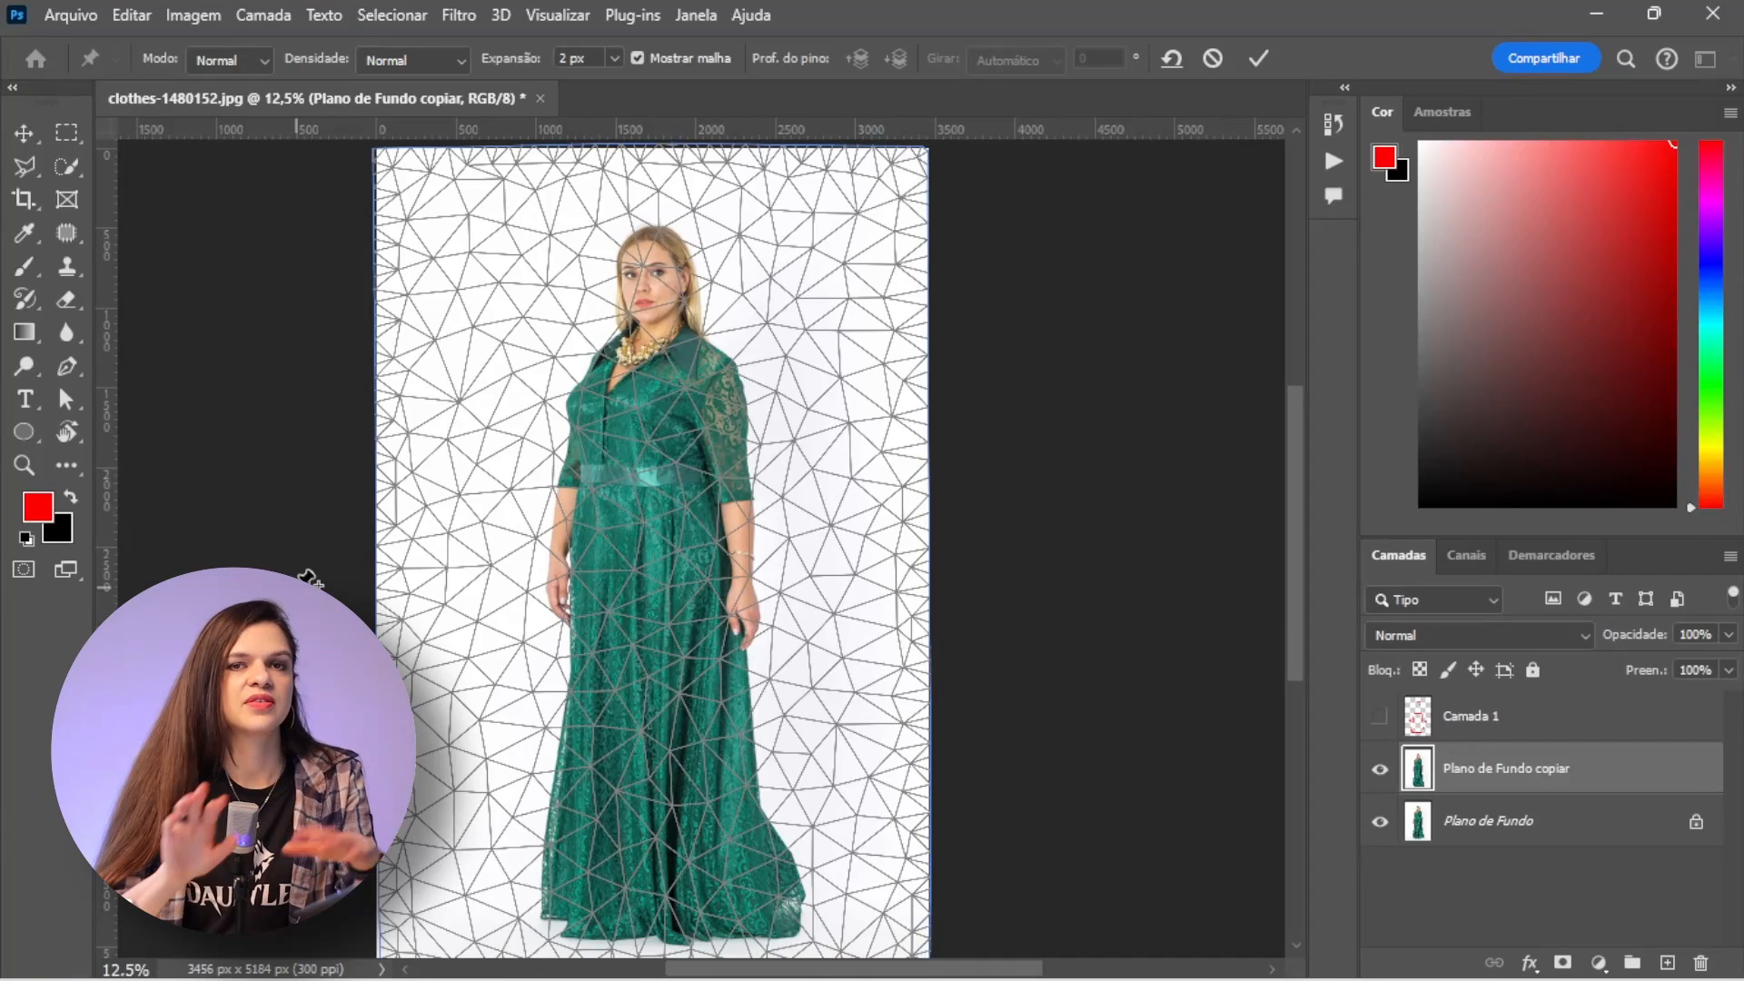
left_click(583, 486)
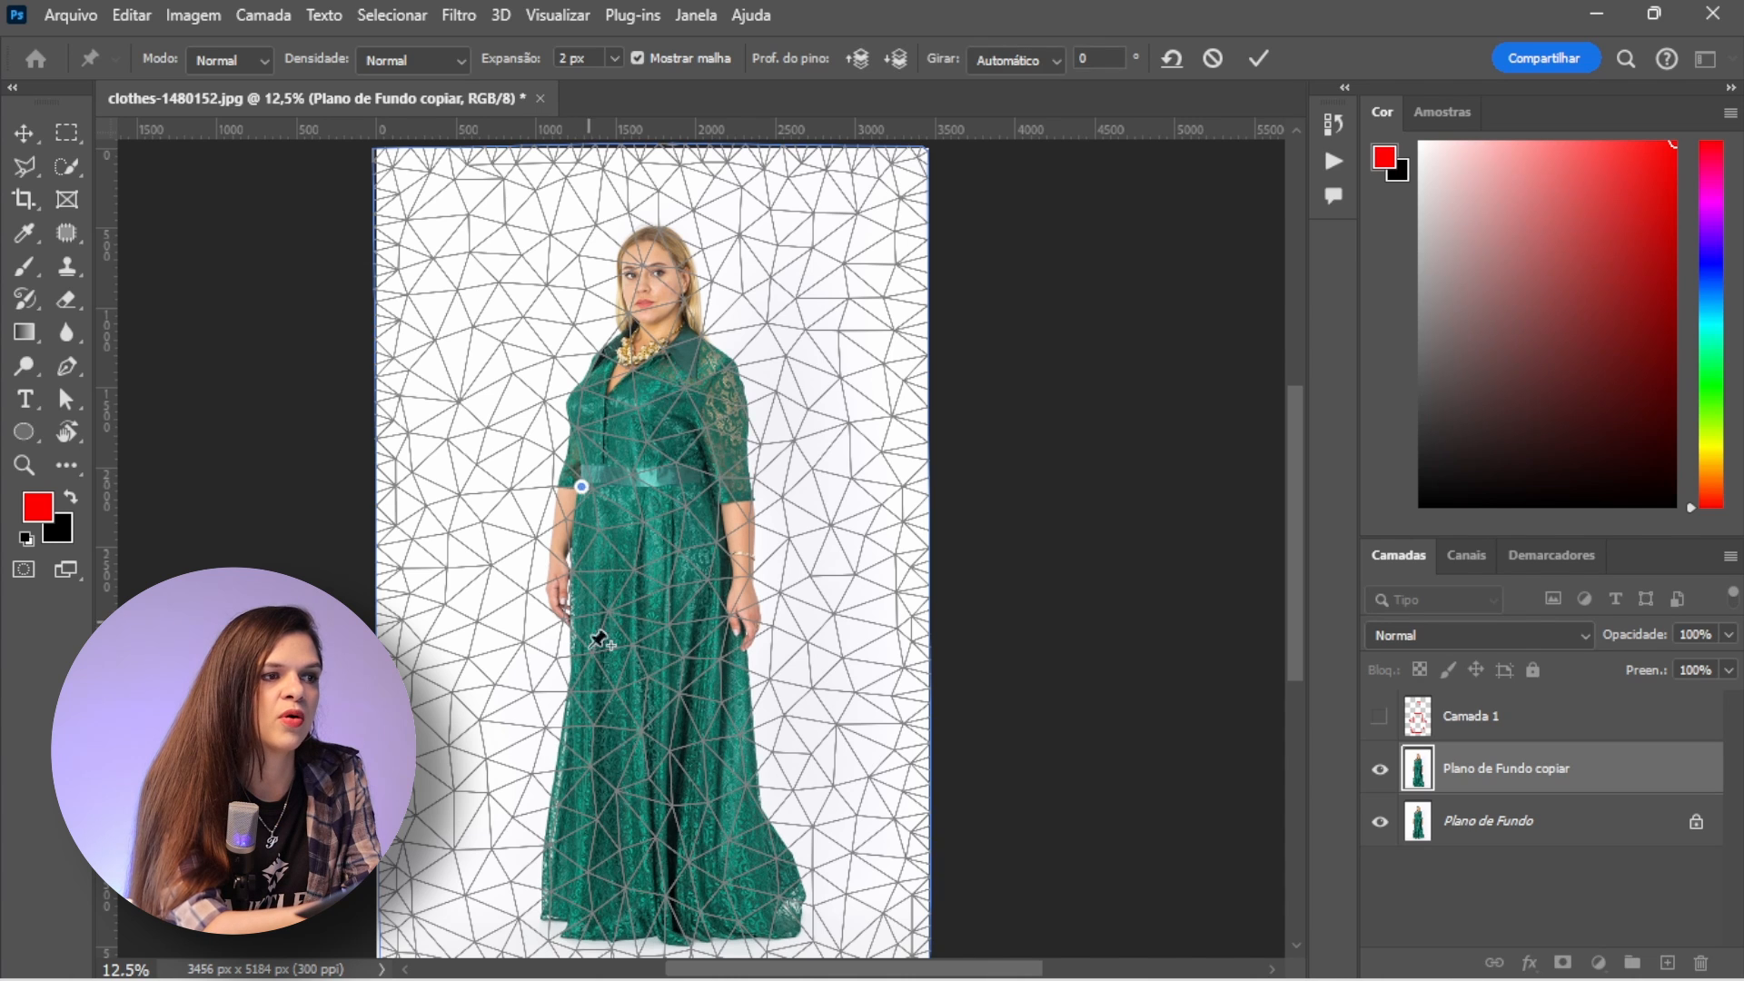
left_click(710, 482)
left_click(730, 669)
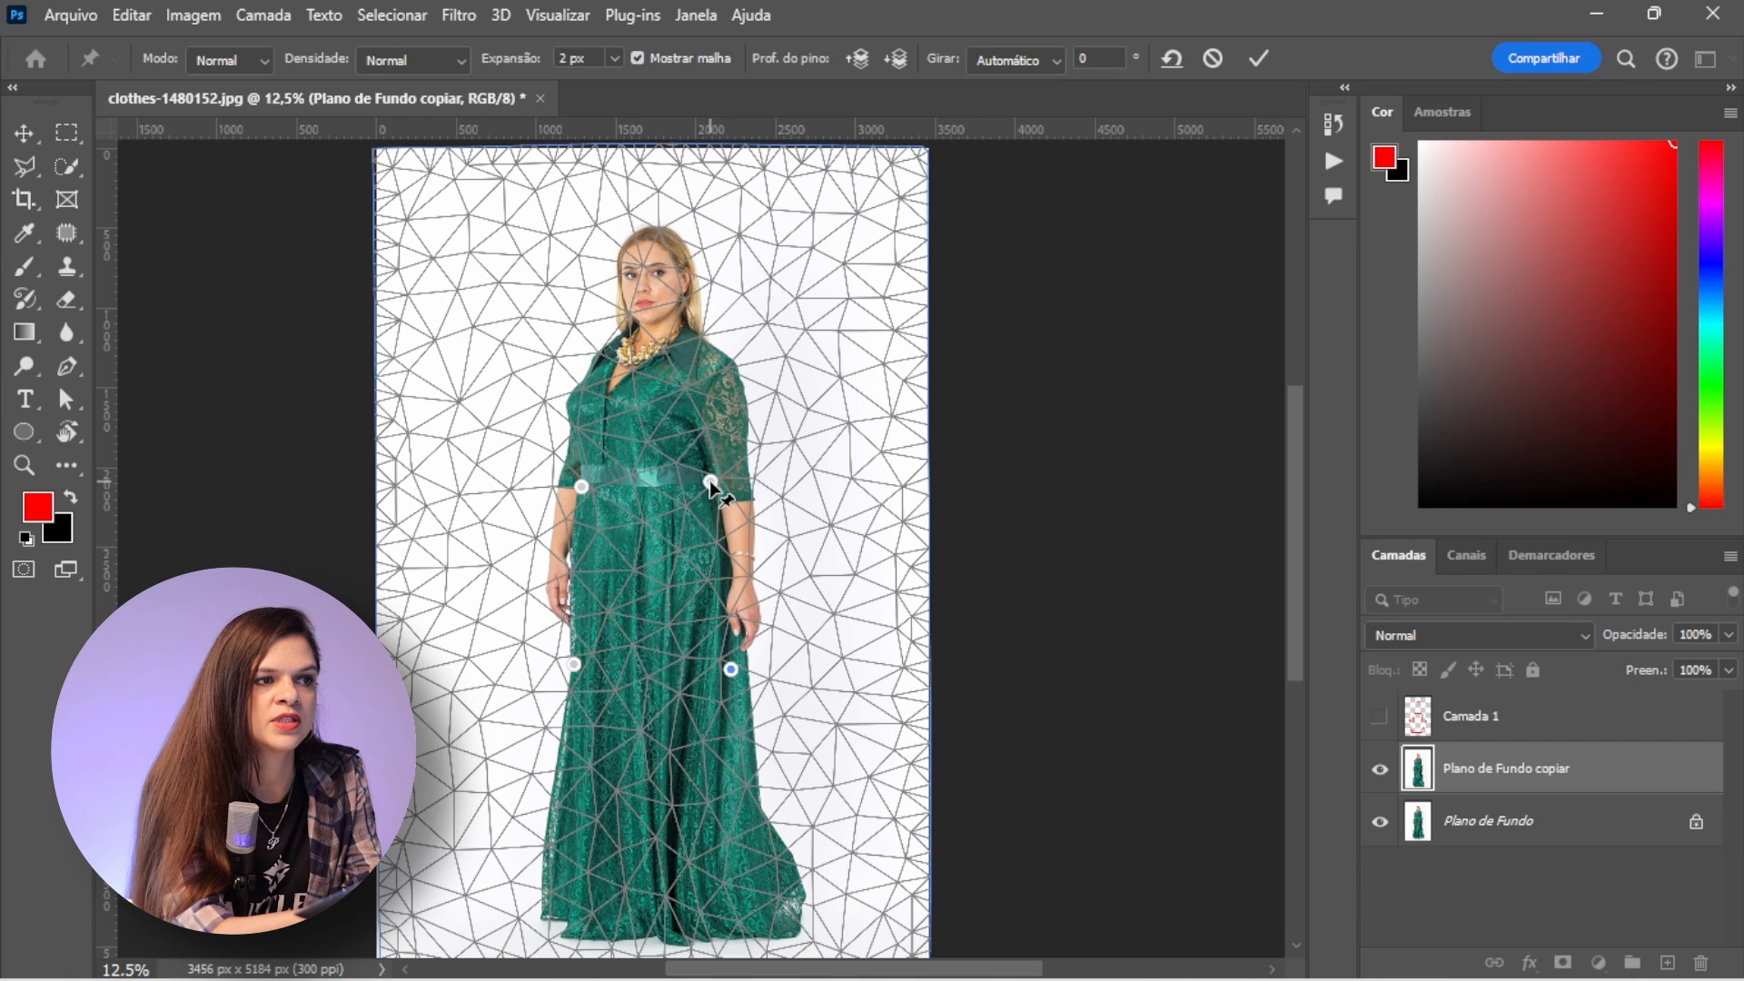
Step: Move both belt pins inward to narrow the waist, apply the warp and compare it with the original photo
left_click_drag(711, 482, 706, 483)
left_click_drag(581, 486, 595, 492)
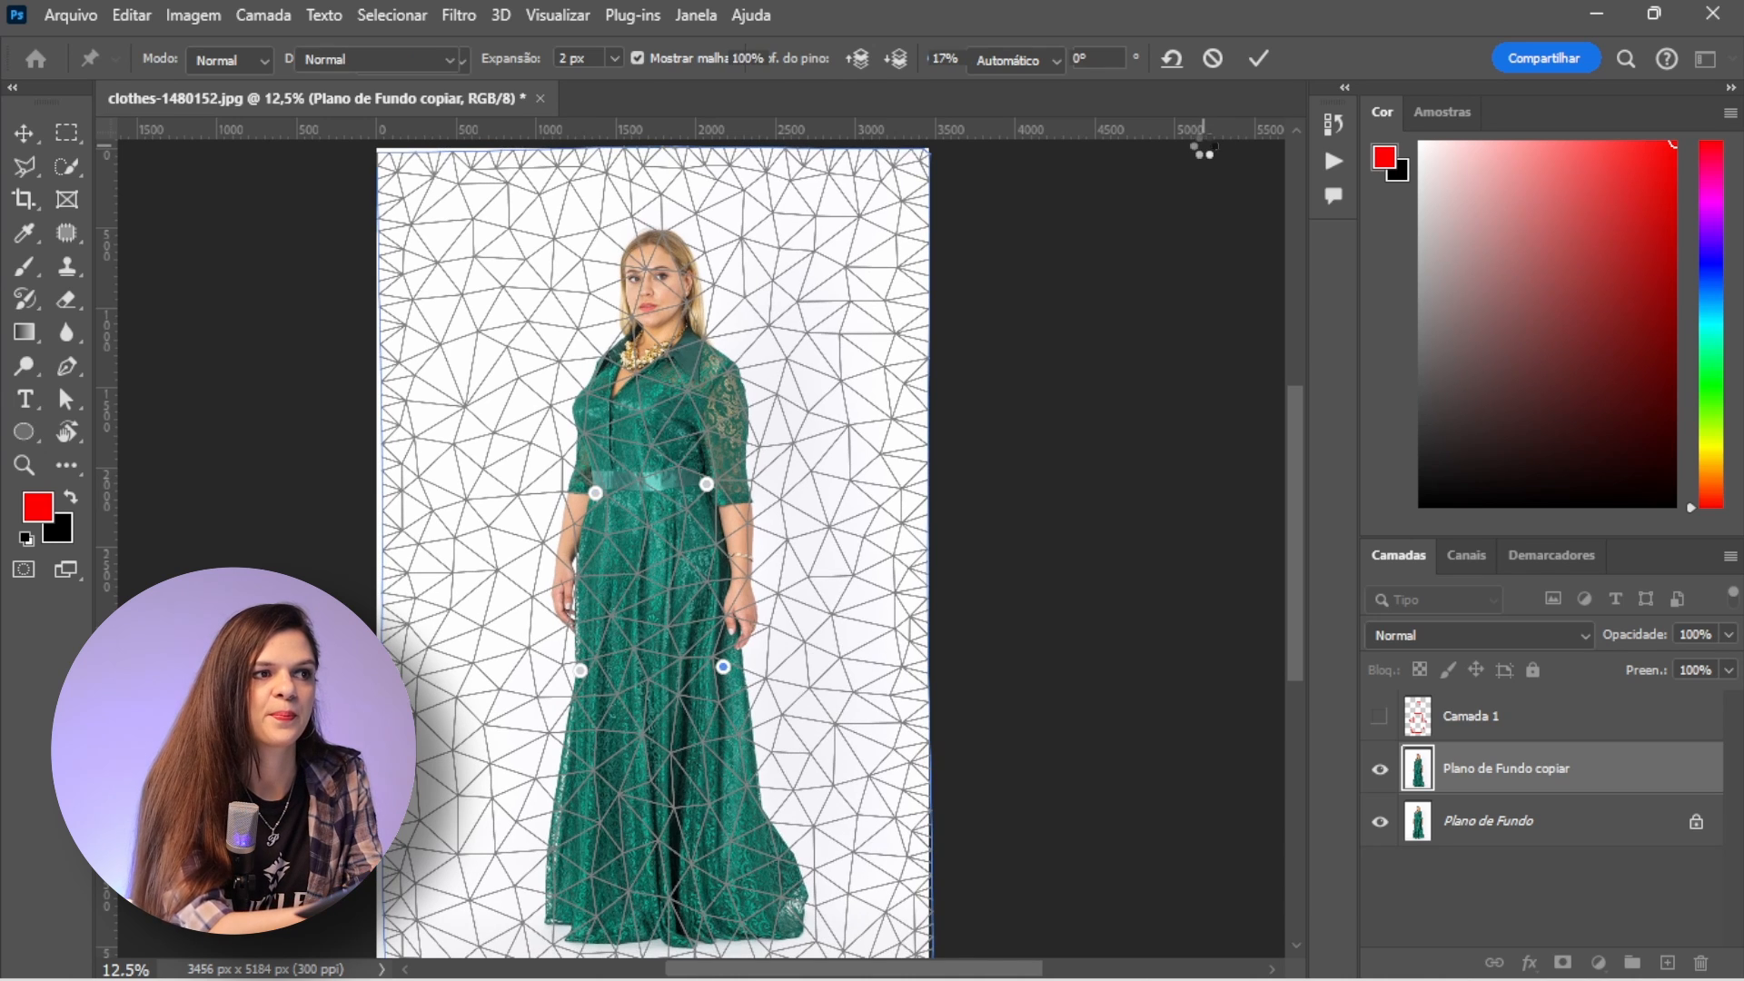
key("Return")
left_click(1379, 772)
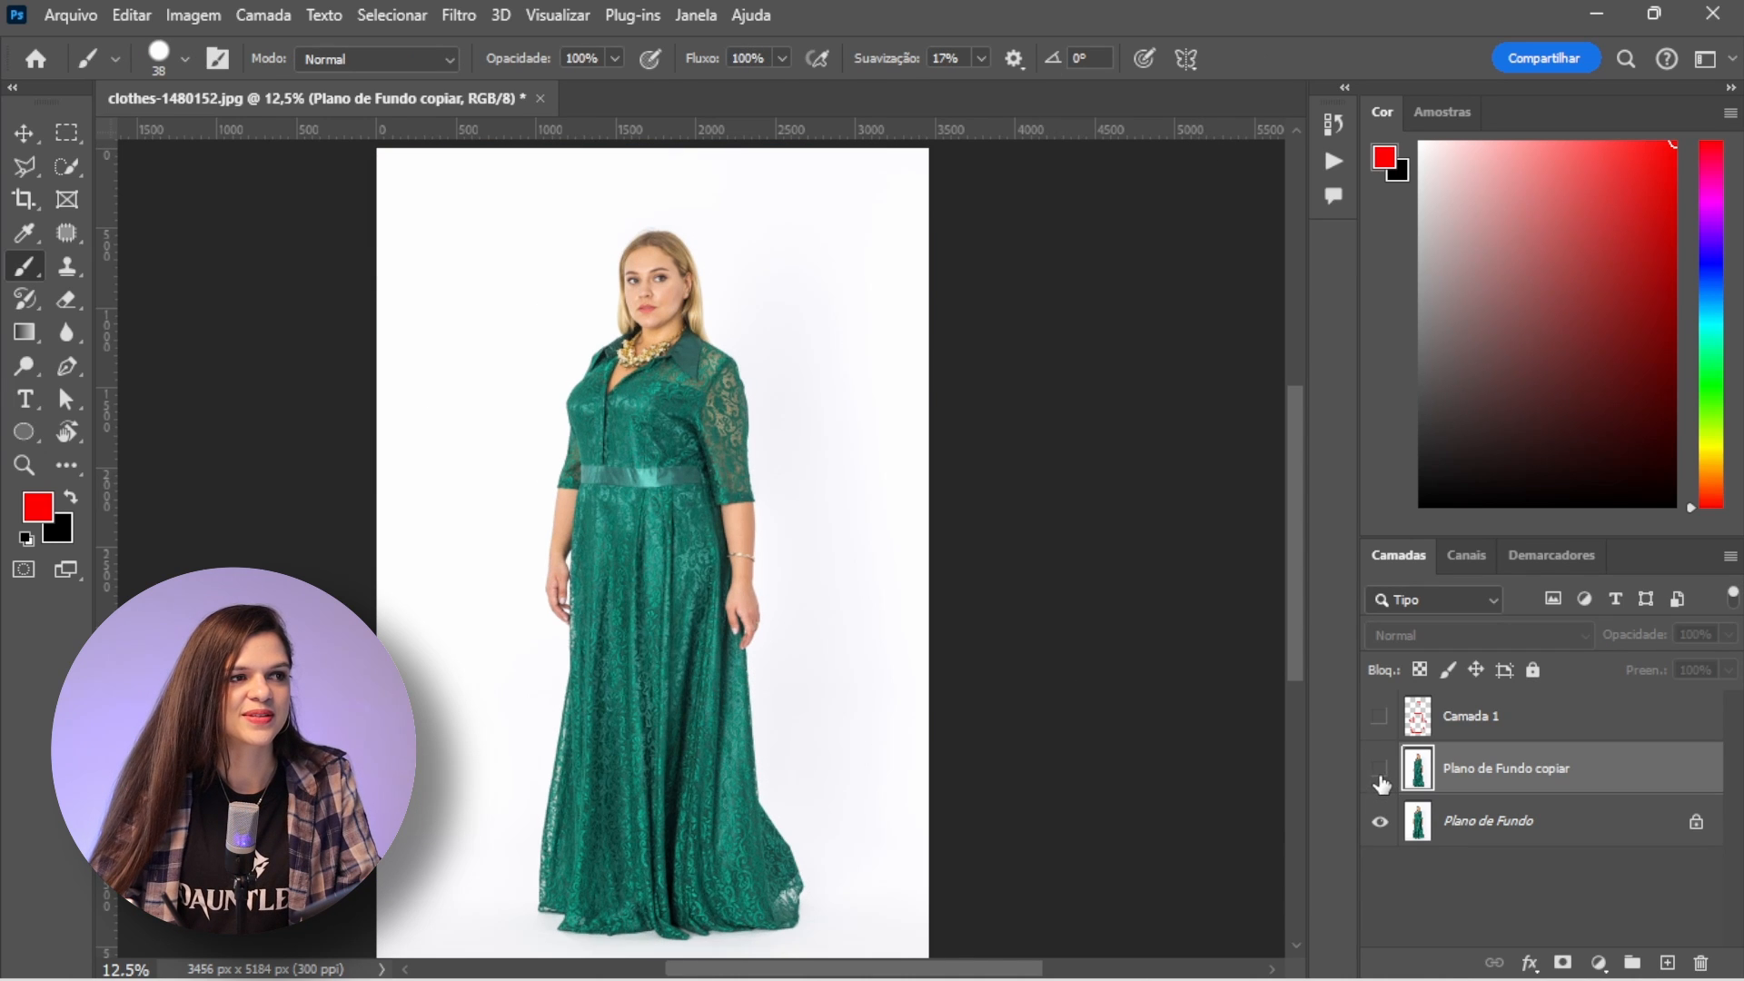
left_click(1380, 772)
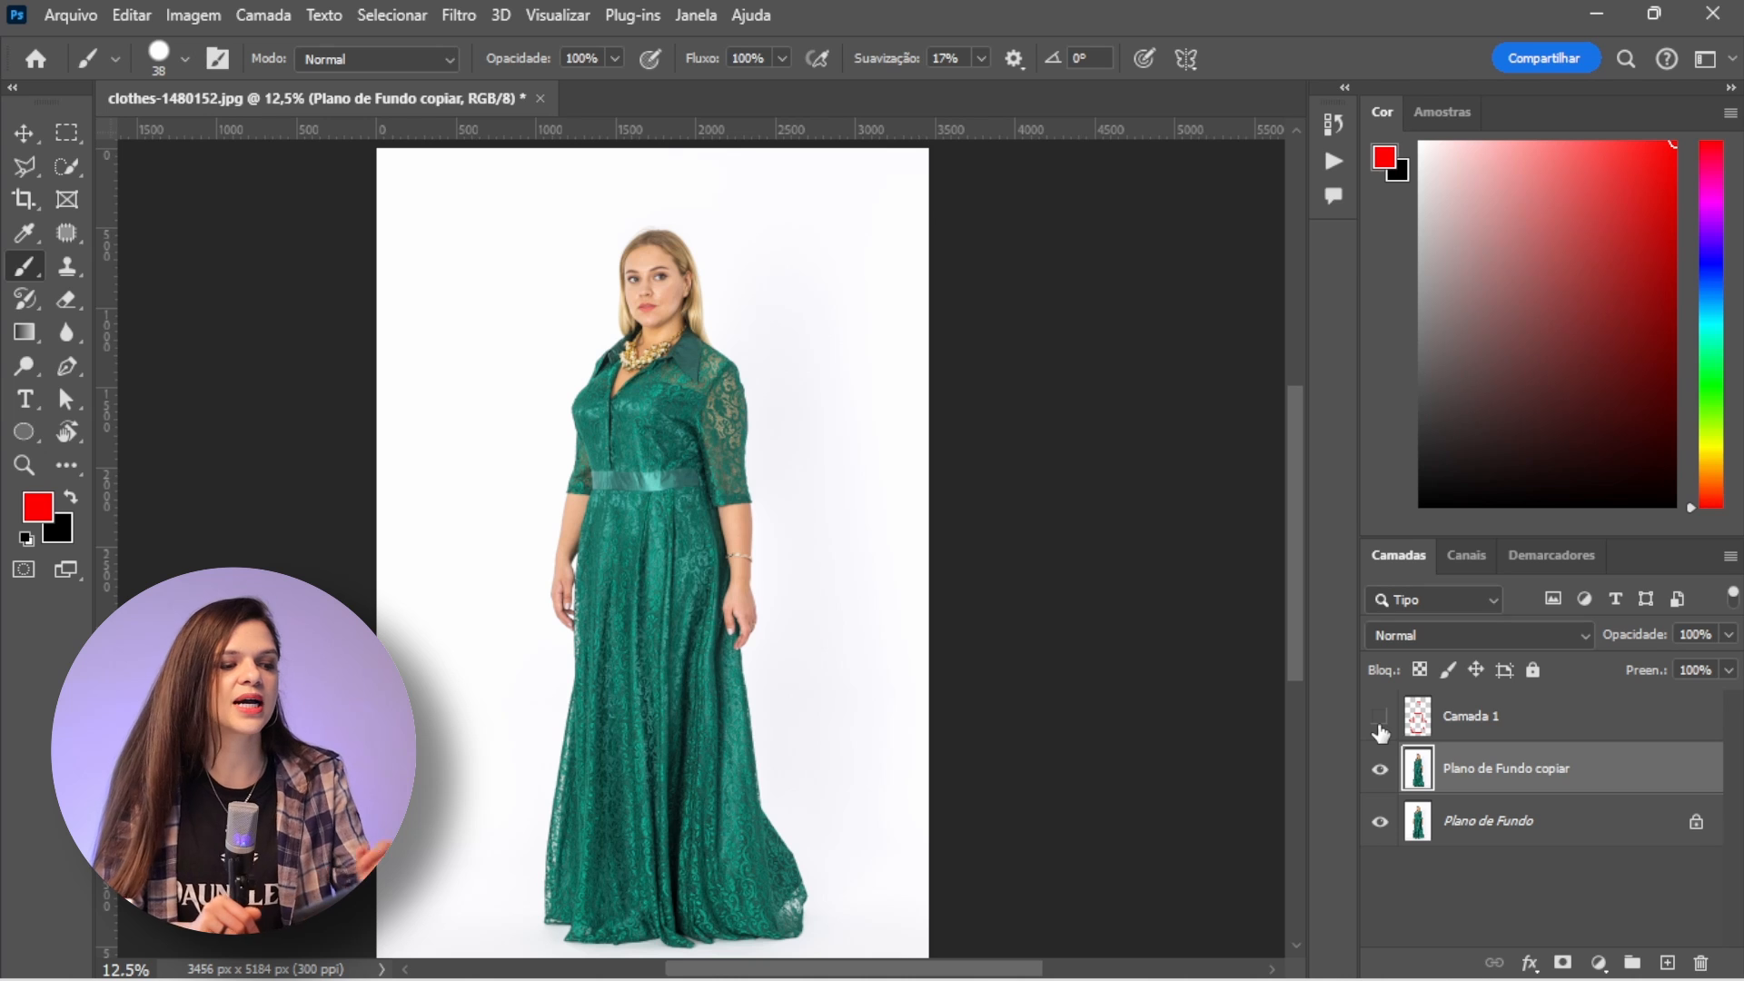
Step: Duplicate the warped layer and open the copy in the Liquify filter with the Forward Warp tool active
key("ctrl+j")
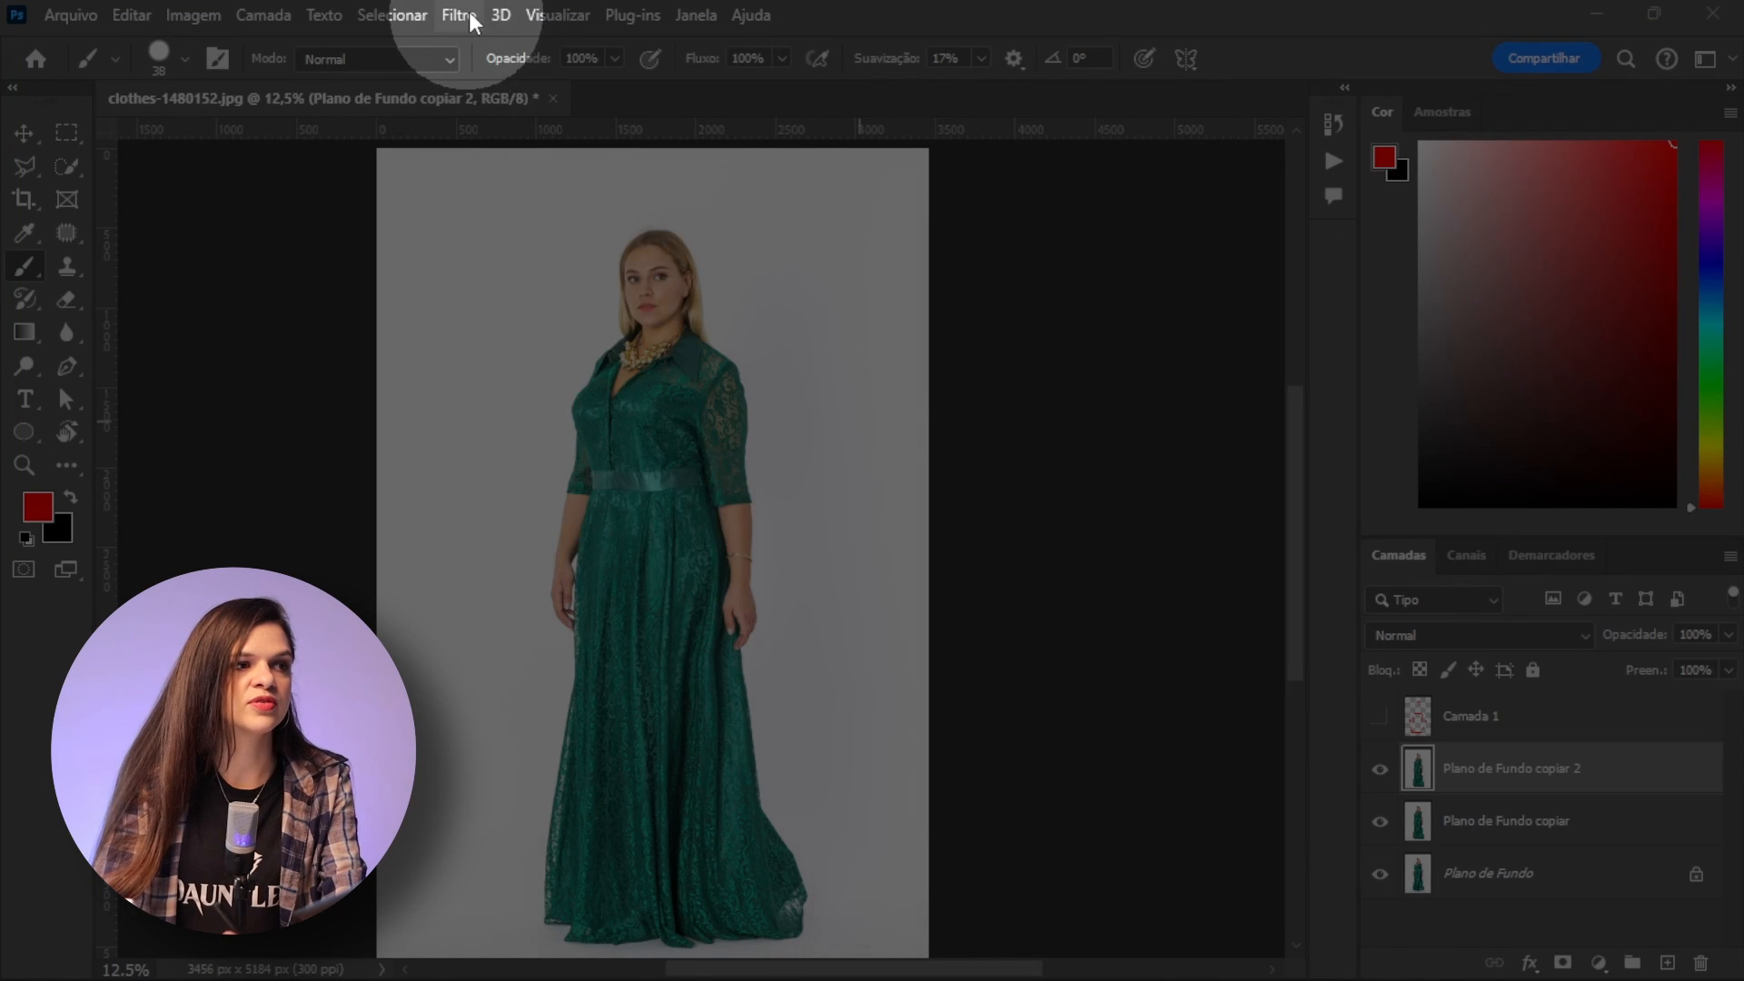
left_click(464, 14)
left_click(552, 259)
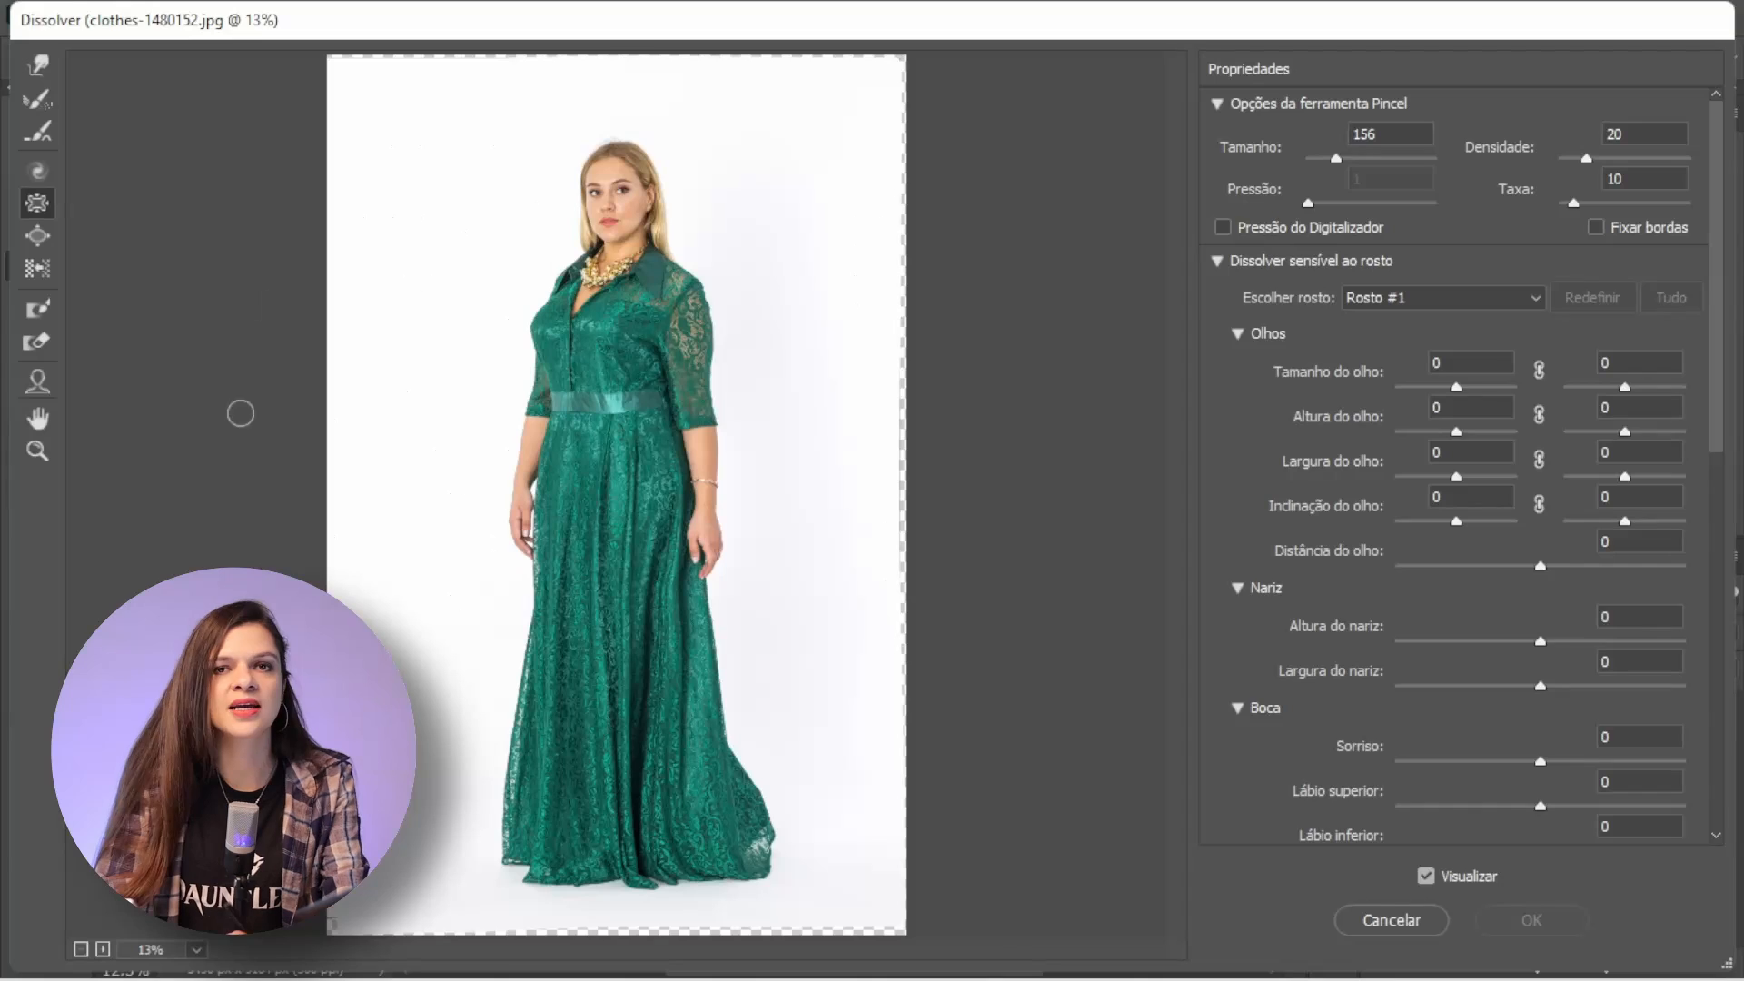
left_click(37, 67)
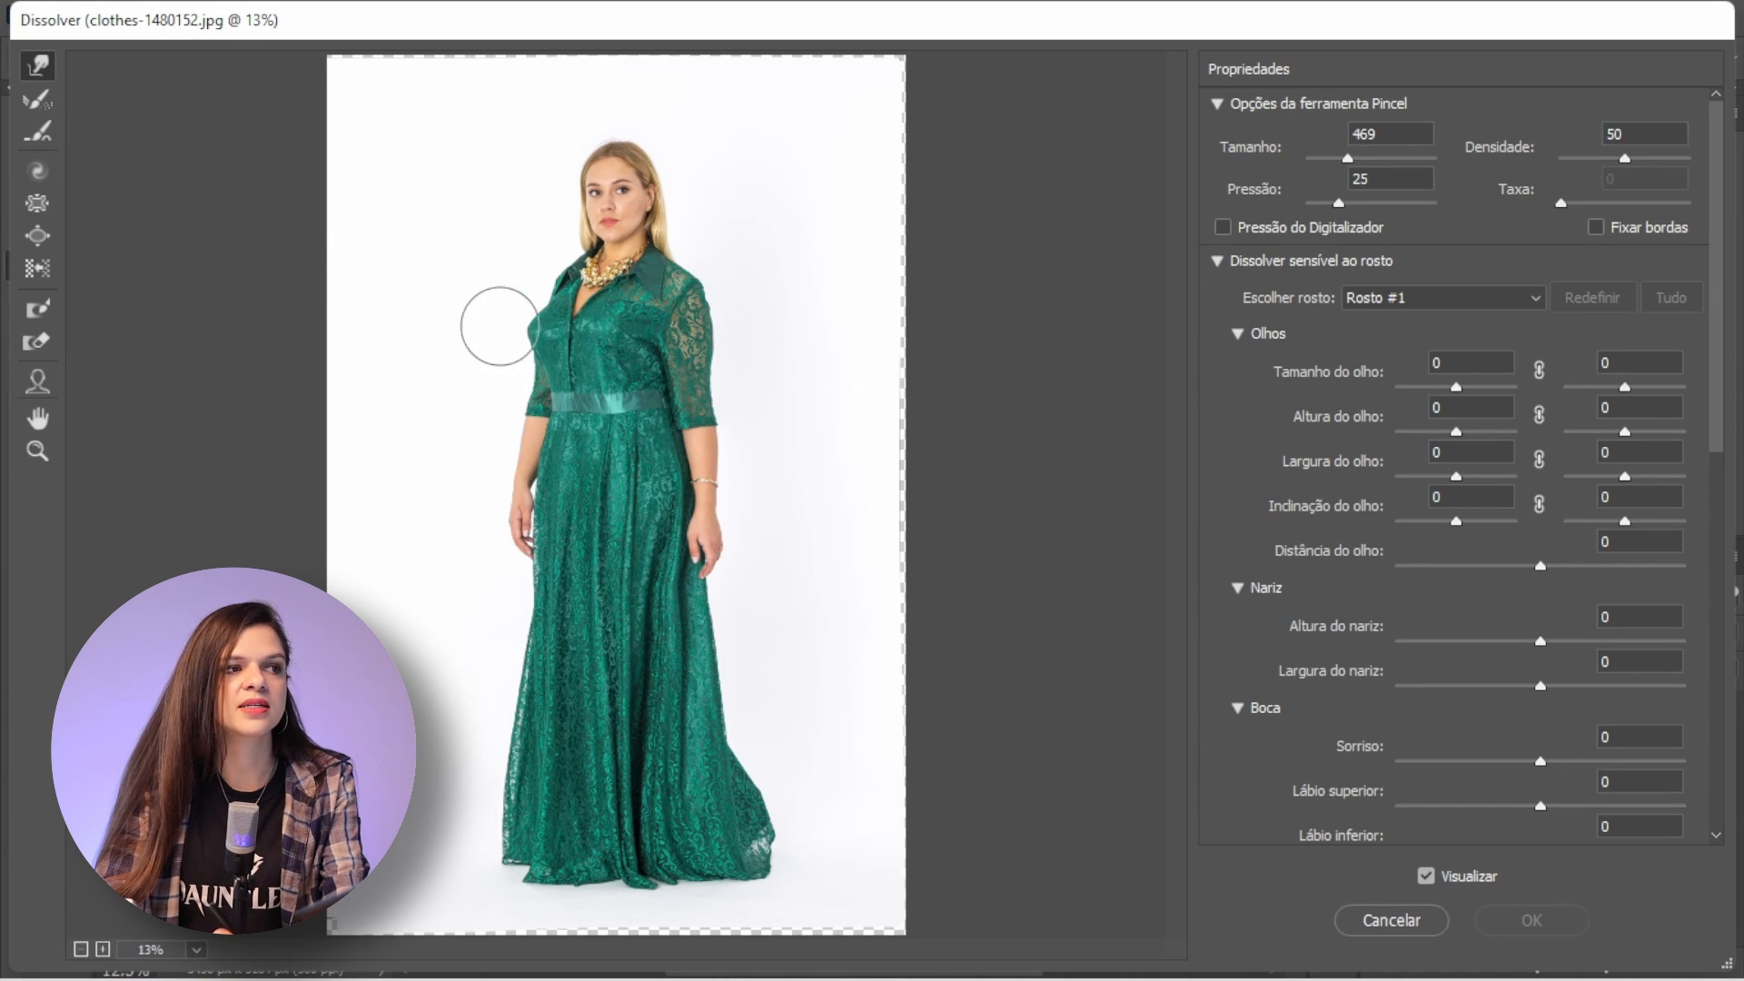
Step: Try pushing the side of the dress below the bust inward with Forward Warp, and undo the stroke
left_click_drag(545, 356, 567, 368)
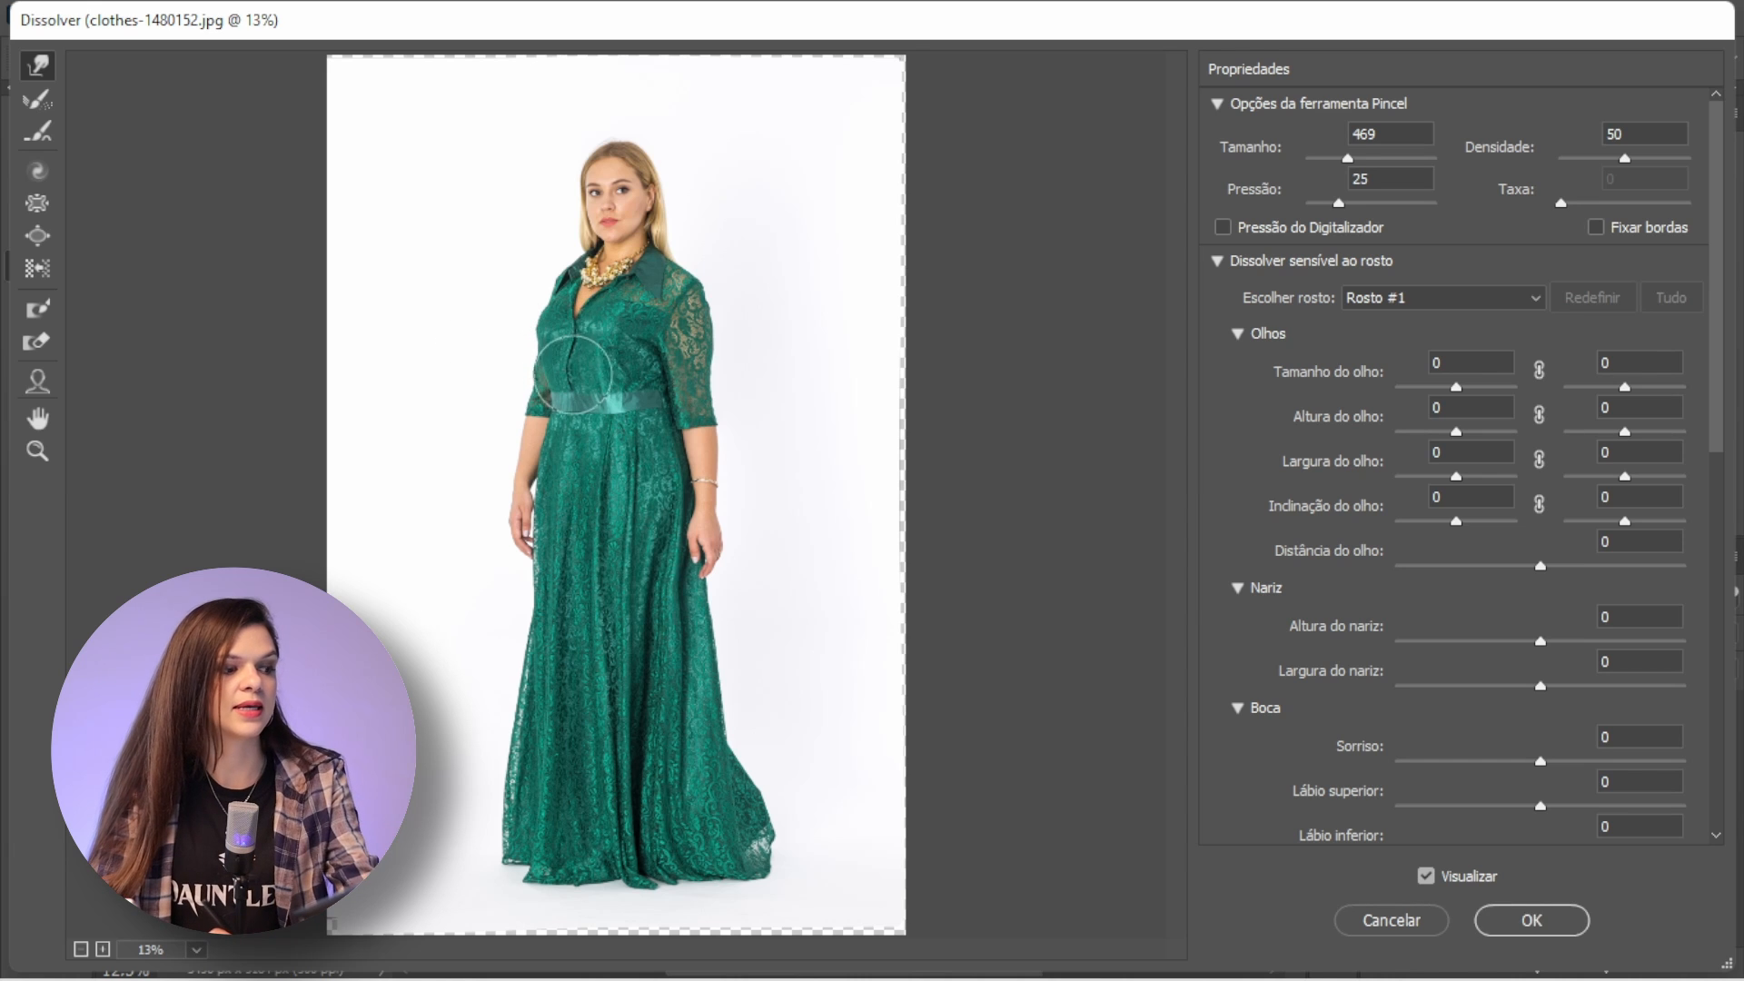
key("ctrl+alt+z")
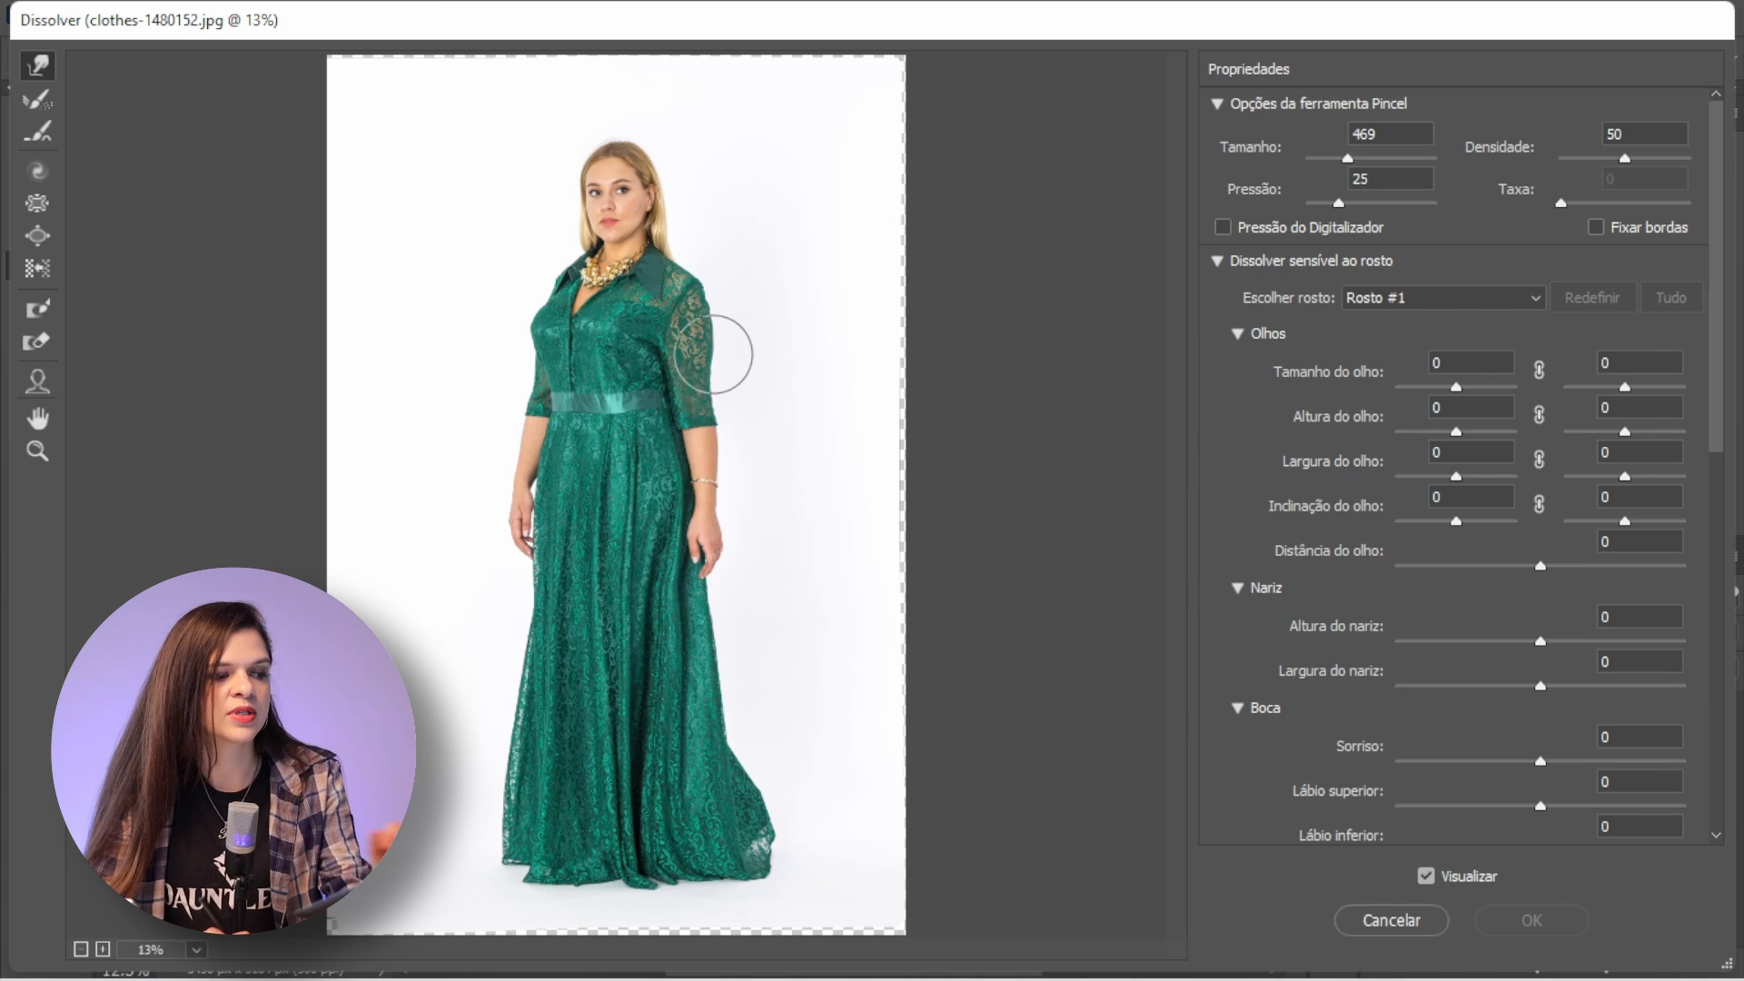
Step: Resize the Forward Warp brush over the model's shoulder, ending at a size of 247
key("alt")
key("alt")
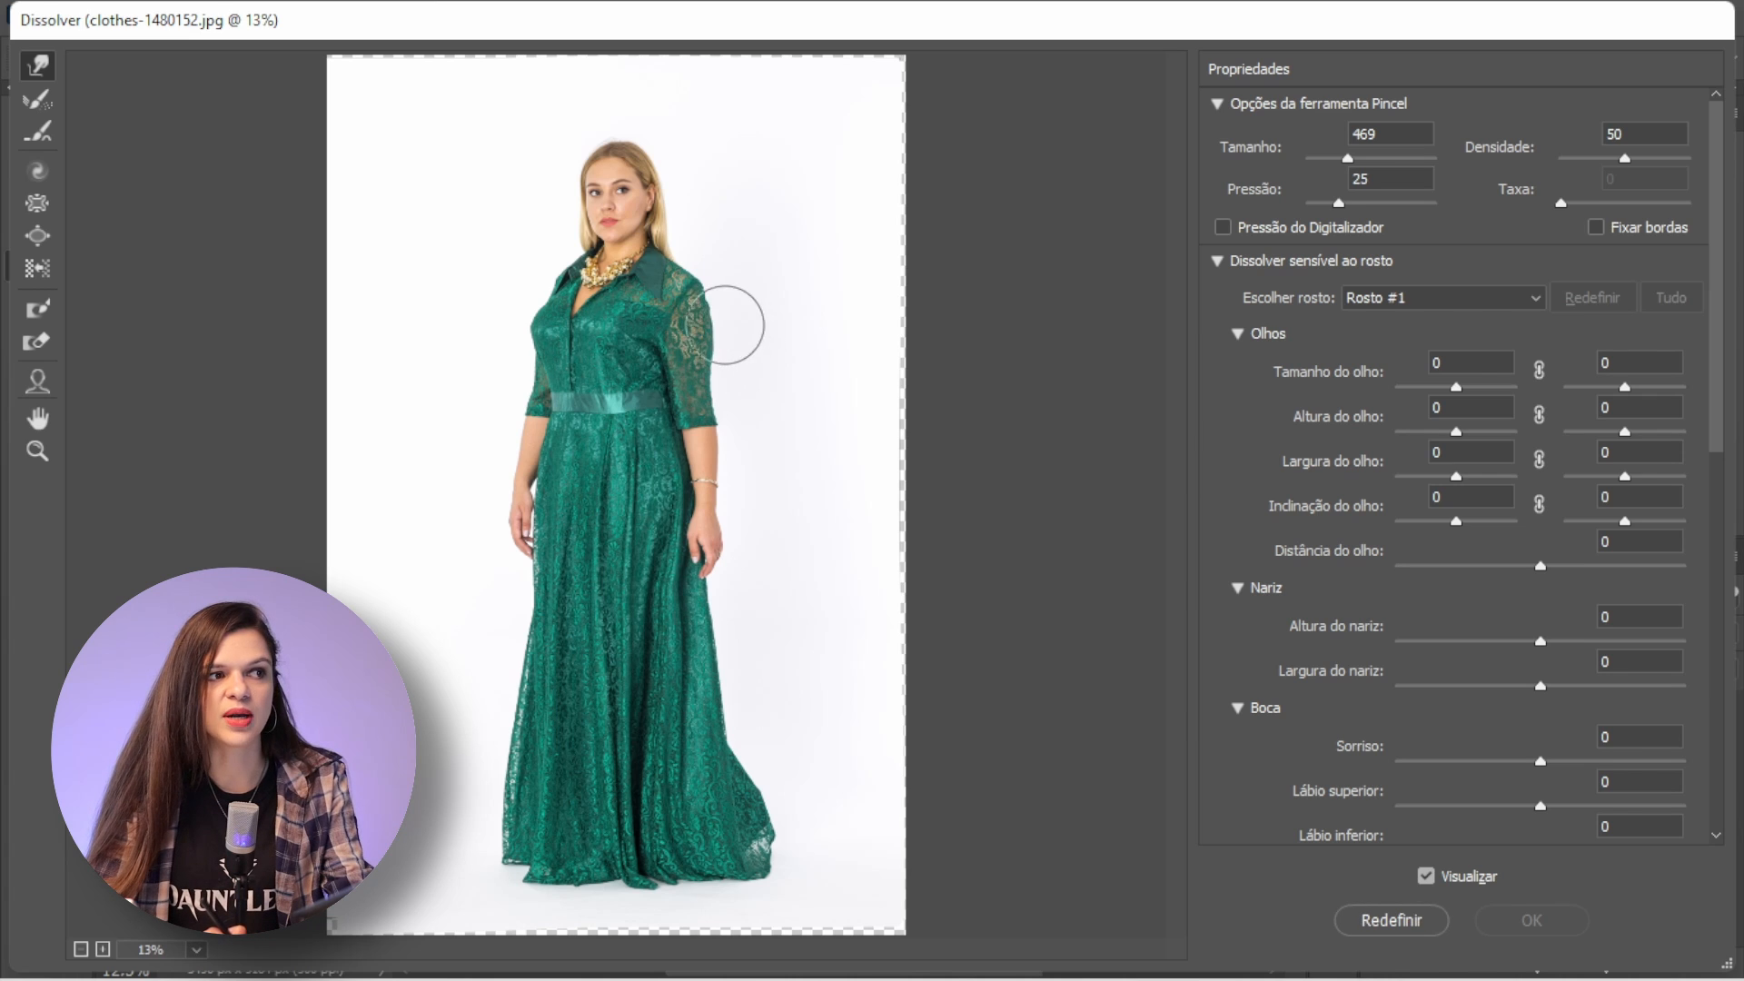
left_click_drag(732, 326, 704, 331)
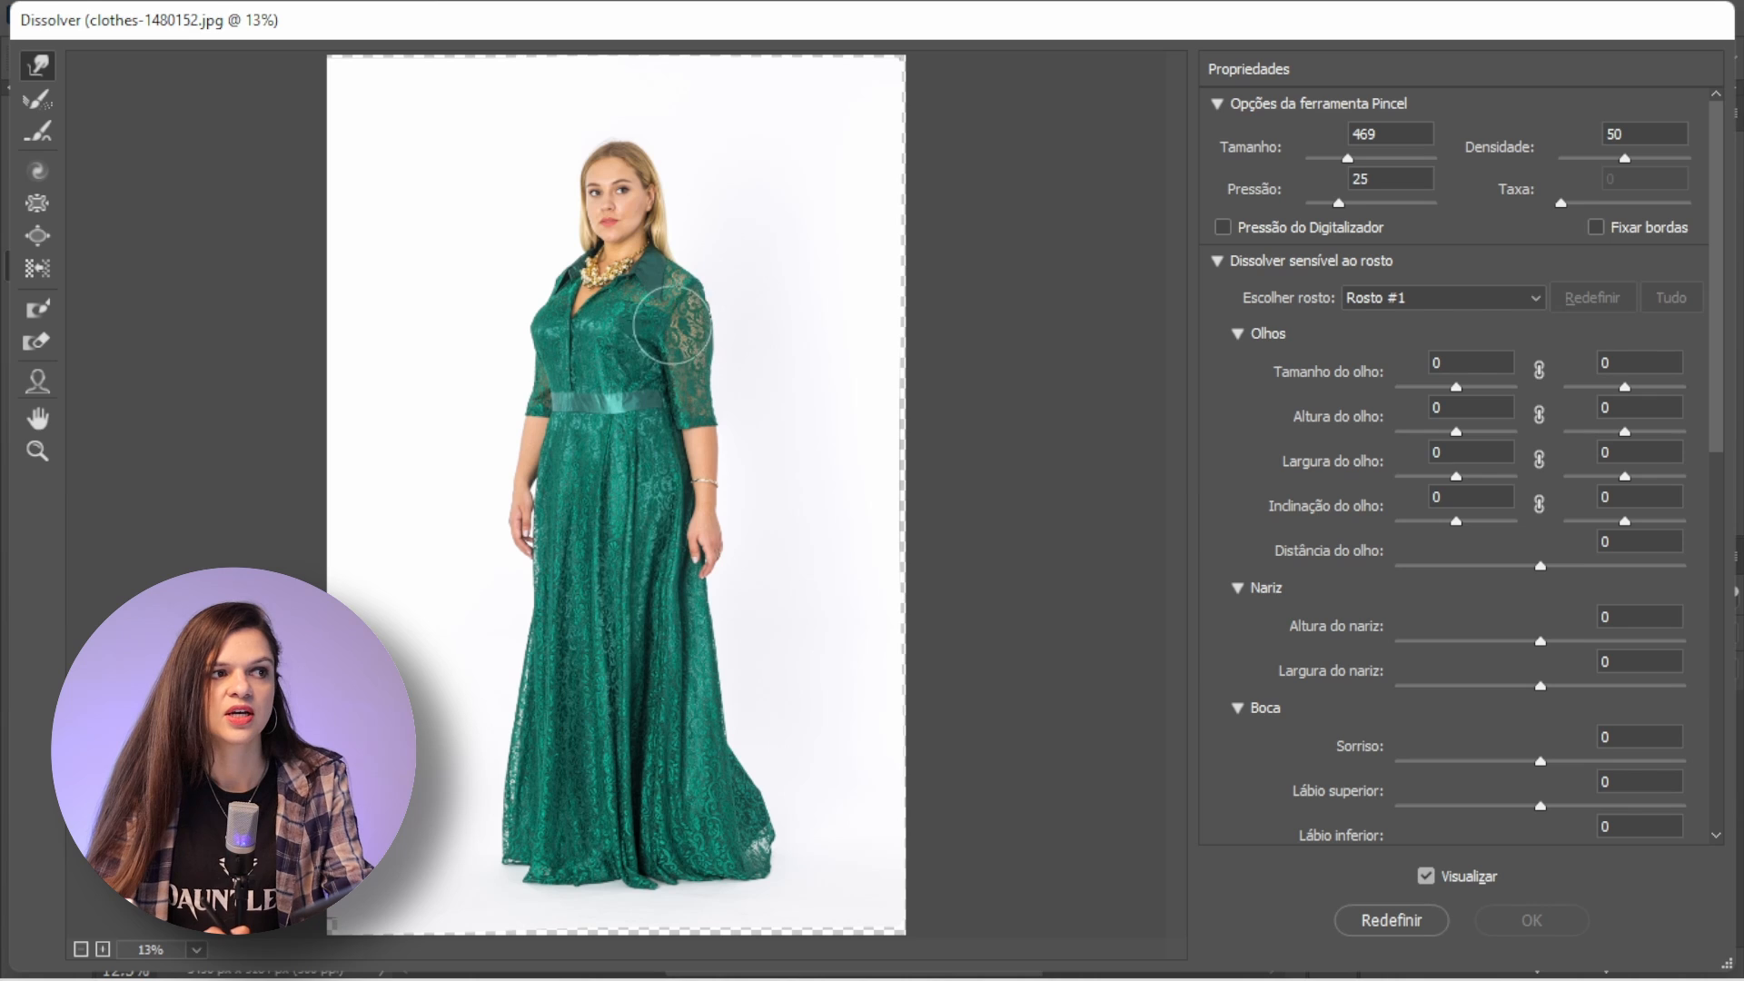
left_click(662, 312)
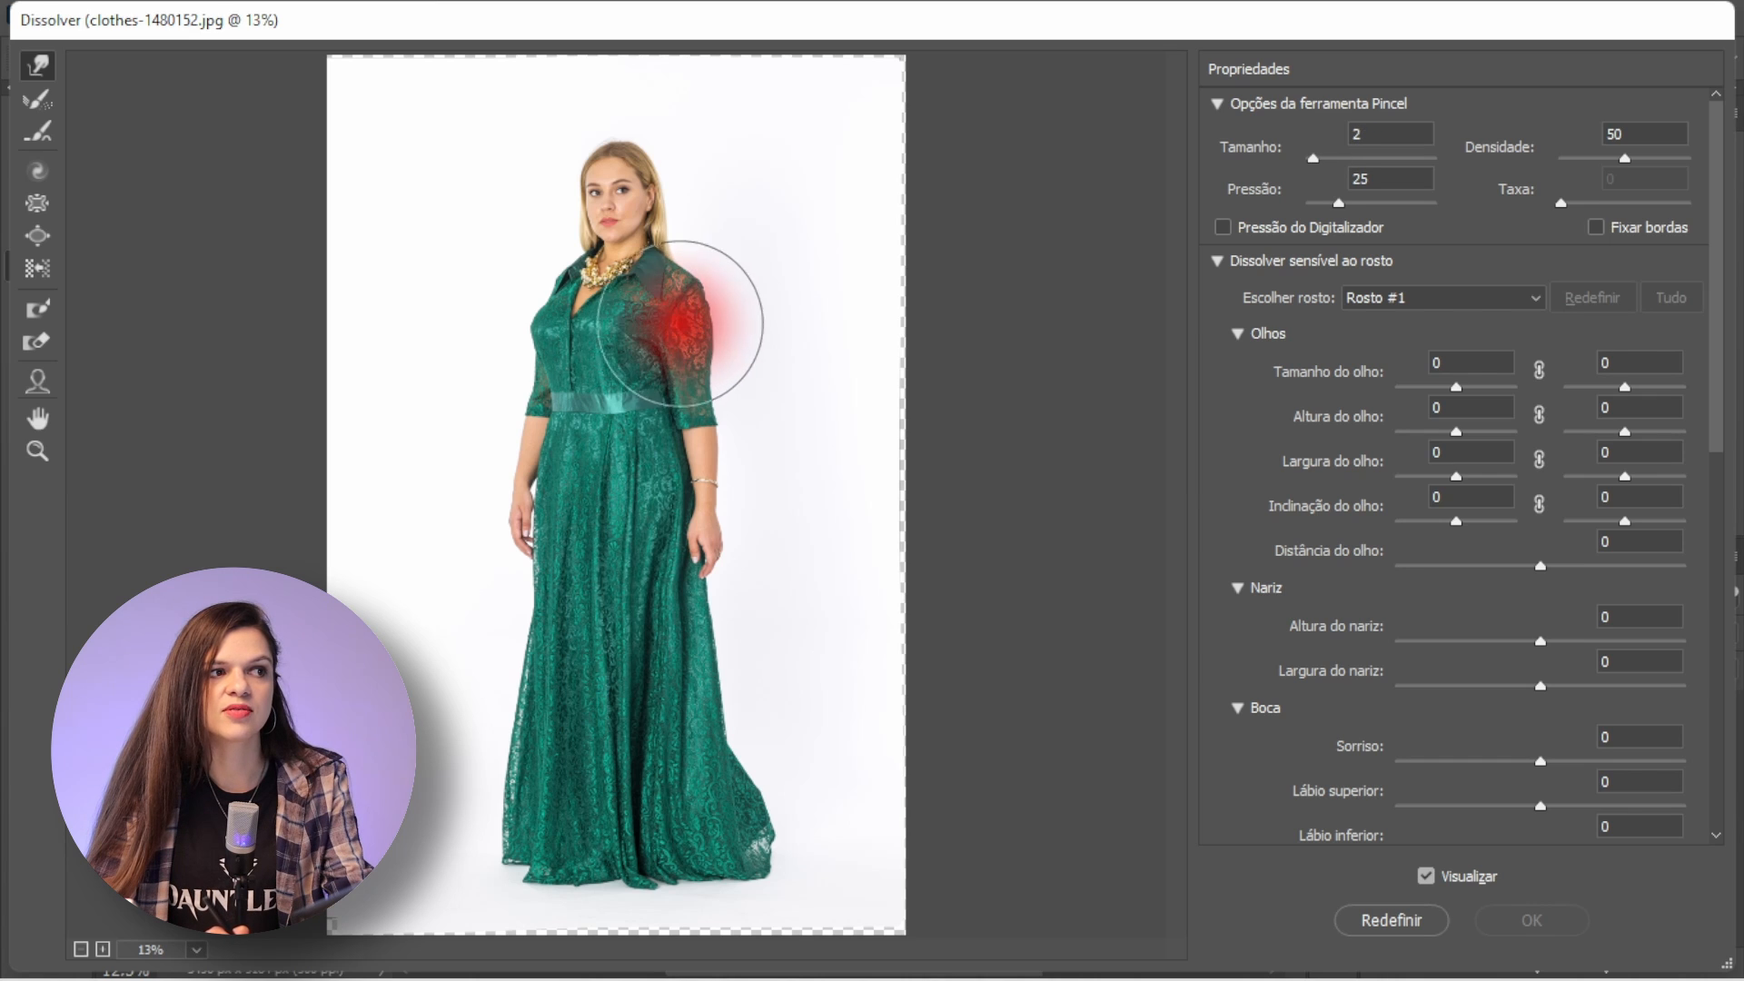
left_click(681, 323)
key("bracketleft")
key("bracketleft")
key("bracketleft")
left_click_drag(679, 324, 677, 318)
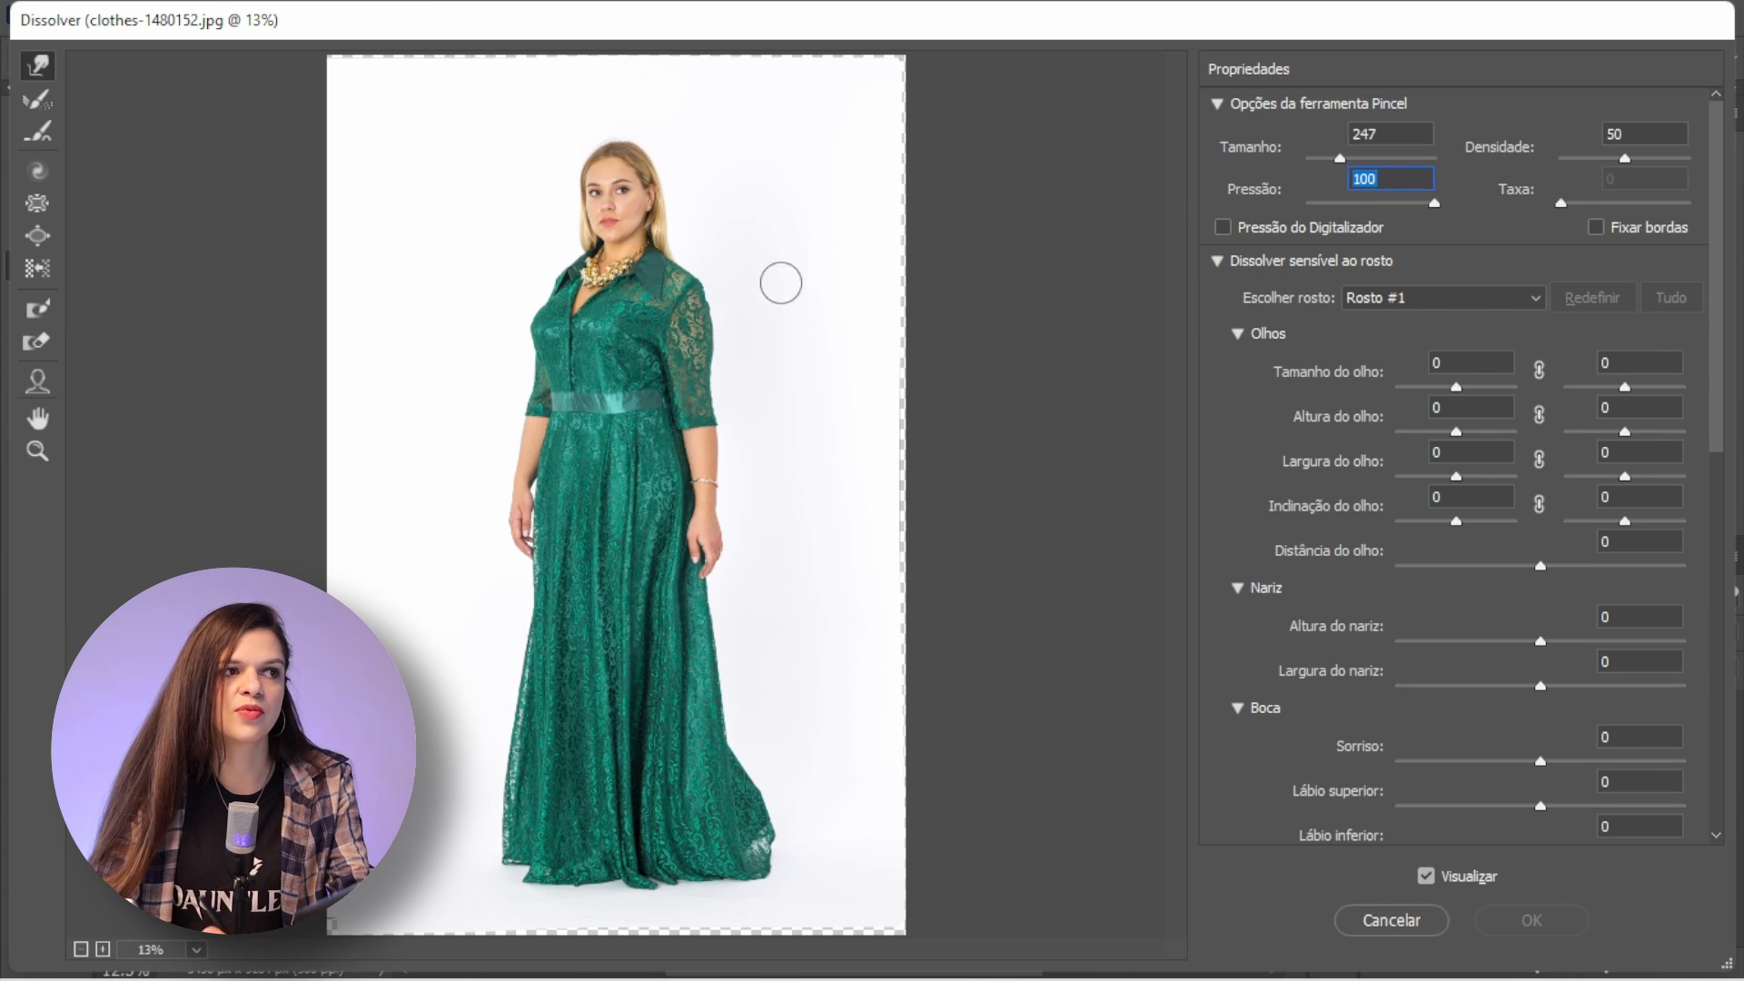
Step: Try pushing the lace sleeve at the shoulder inward with Forward Warp at pressure 100, and undo the stroke
mouse_move(683, 311)
left_mouse_down()
mouse_move(564, 442)
mouse_move(641, 366)
left_mouse_up()
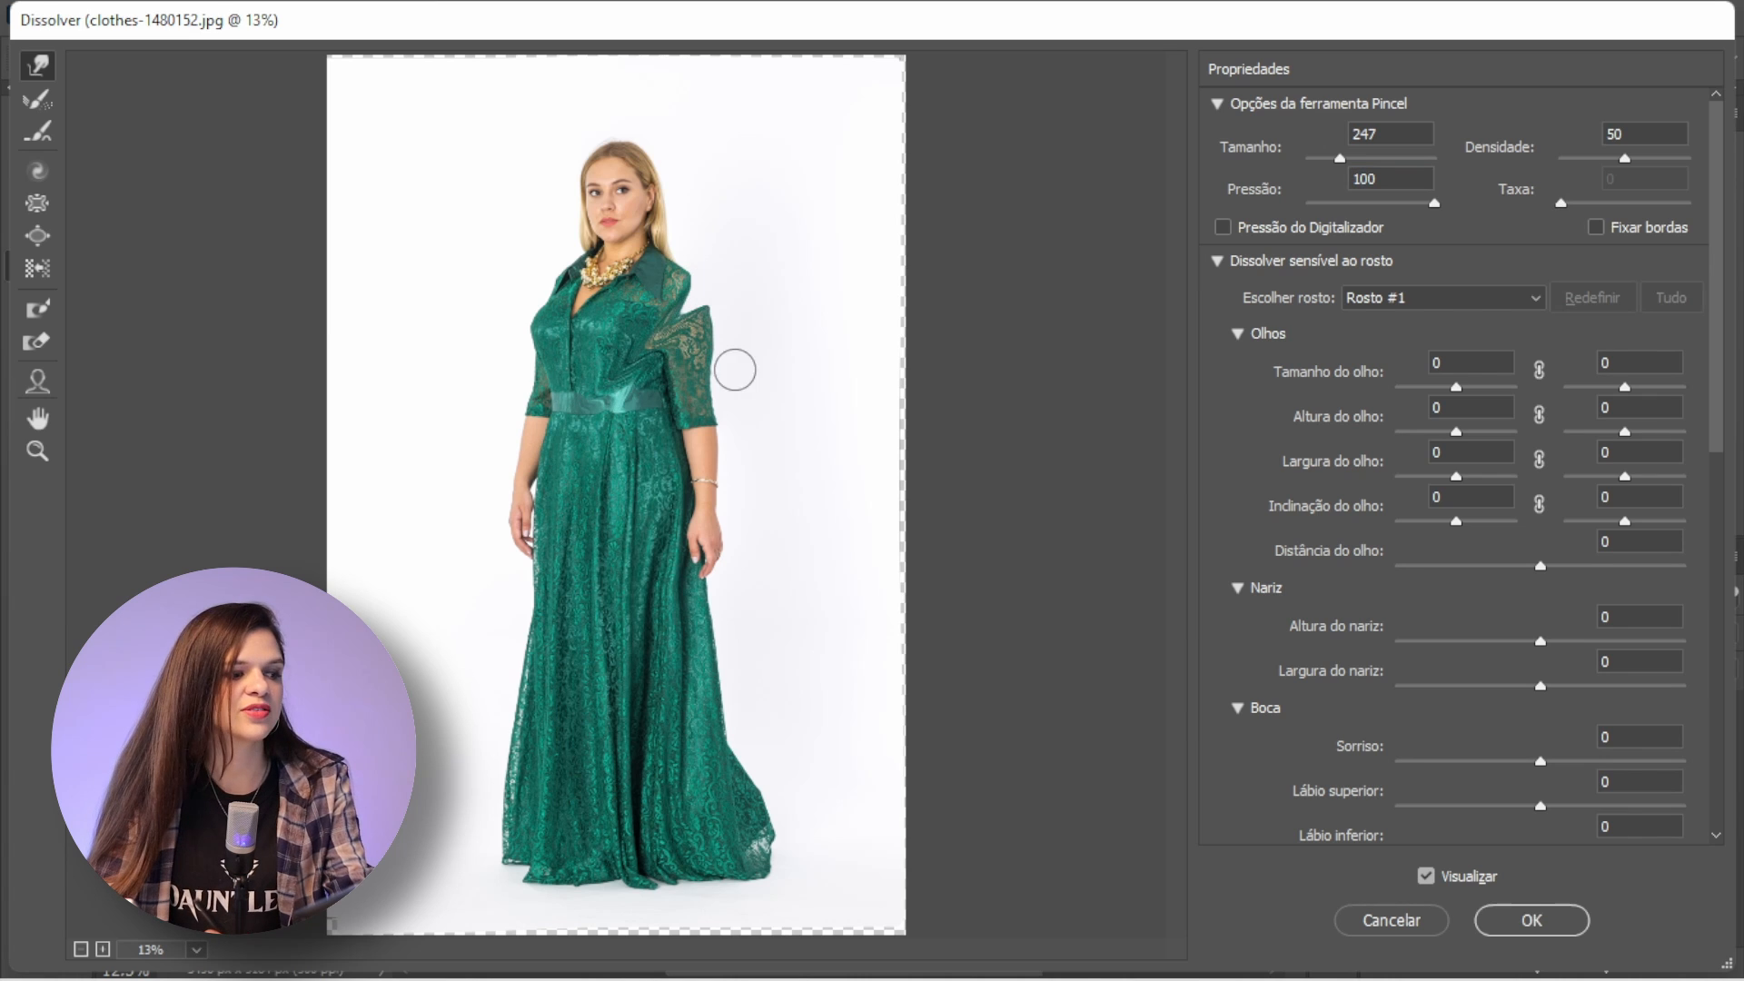
key("ctrl+z")
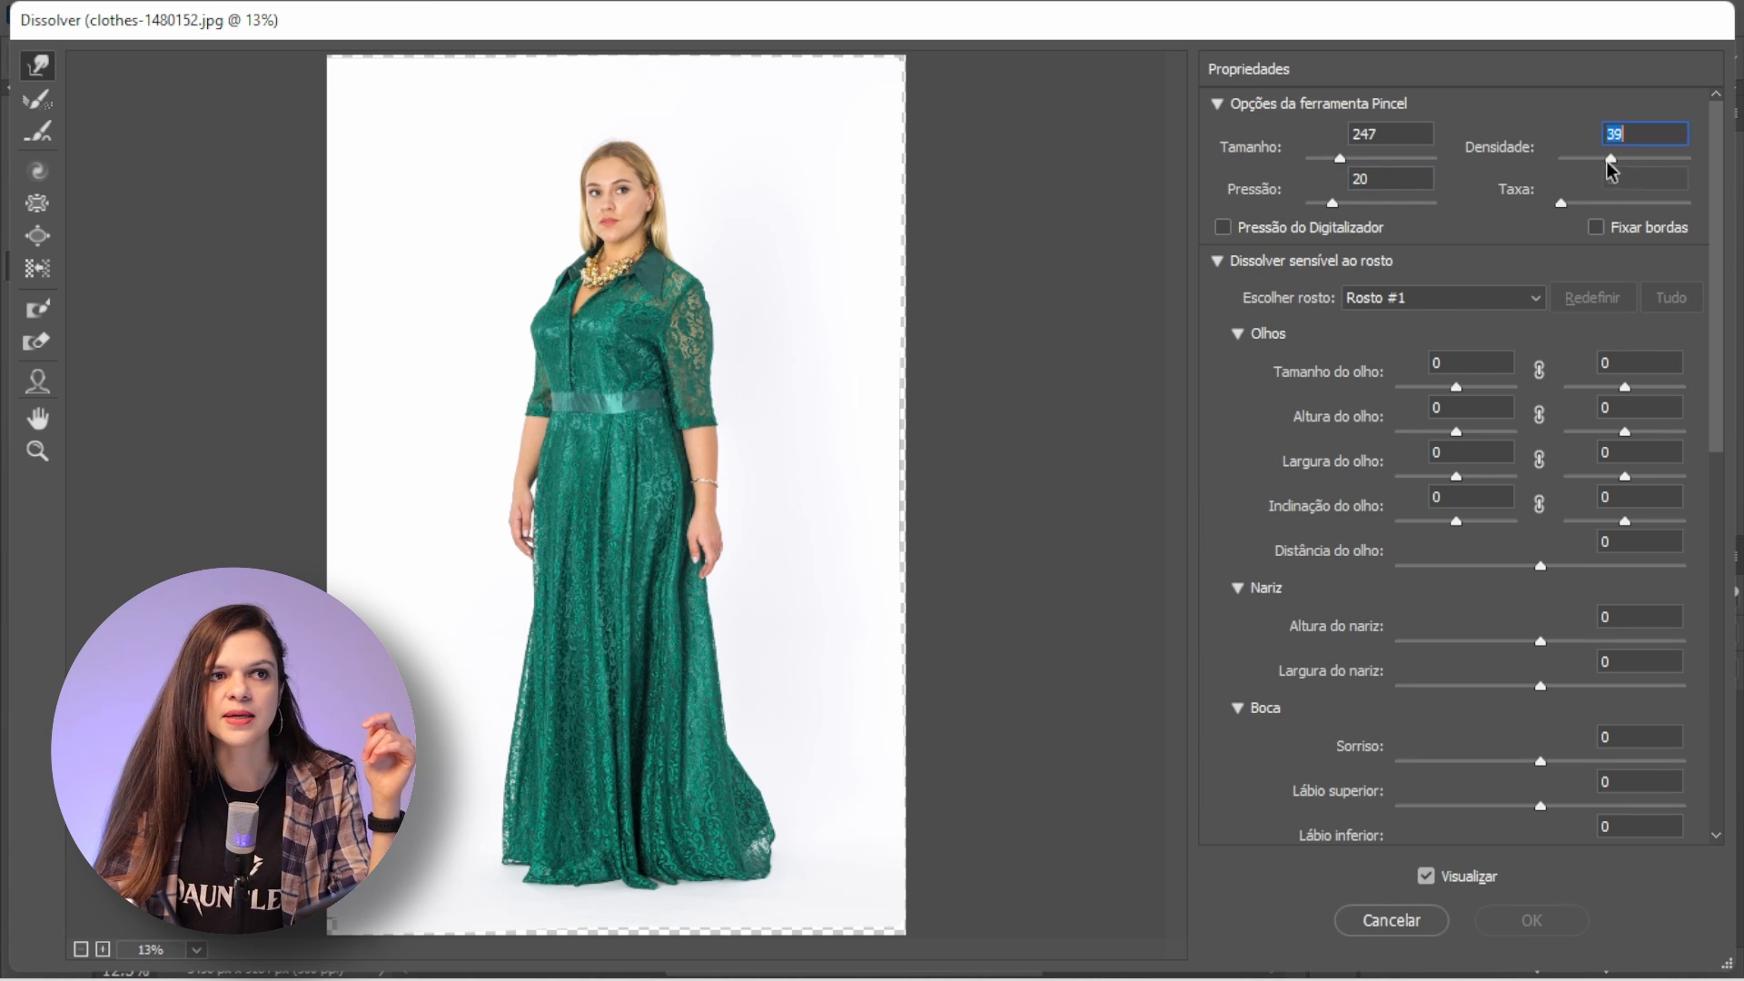
Step: Set the Forward Warp brush to size 748, density 20 and pressure 20, testing it on the shoulder and undoing the stroke
key("Escape")
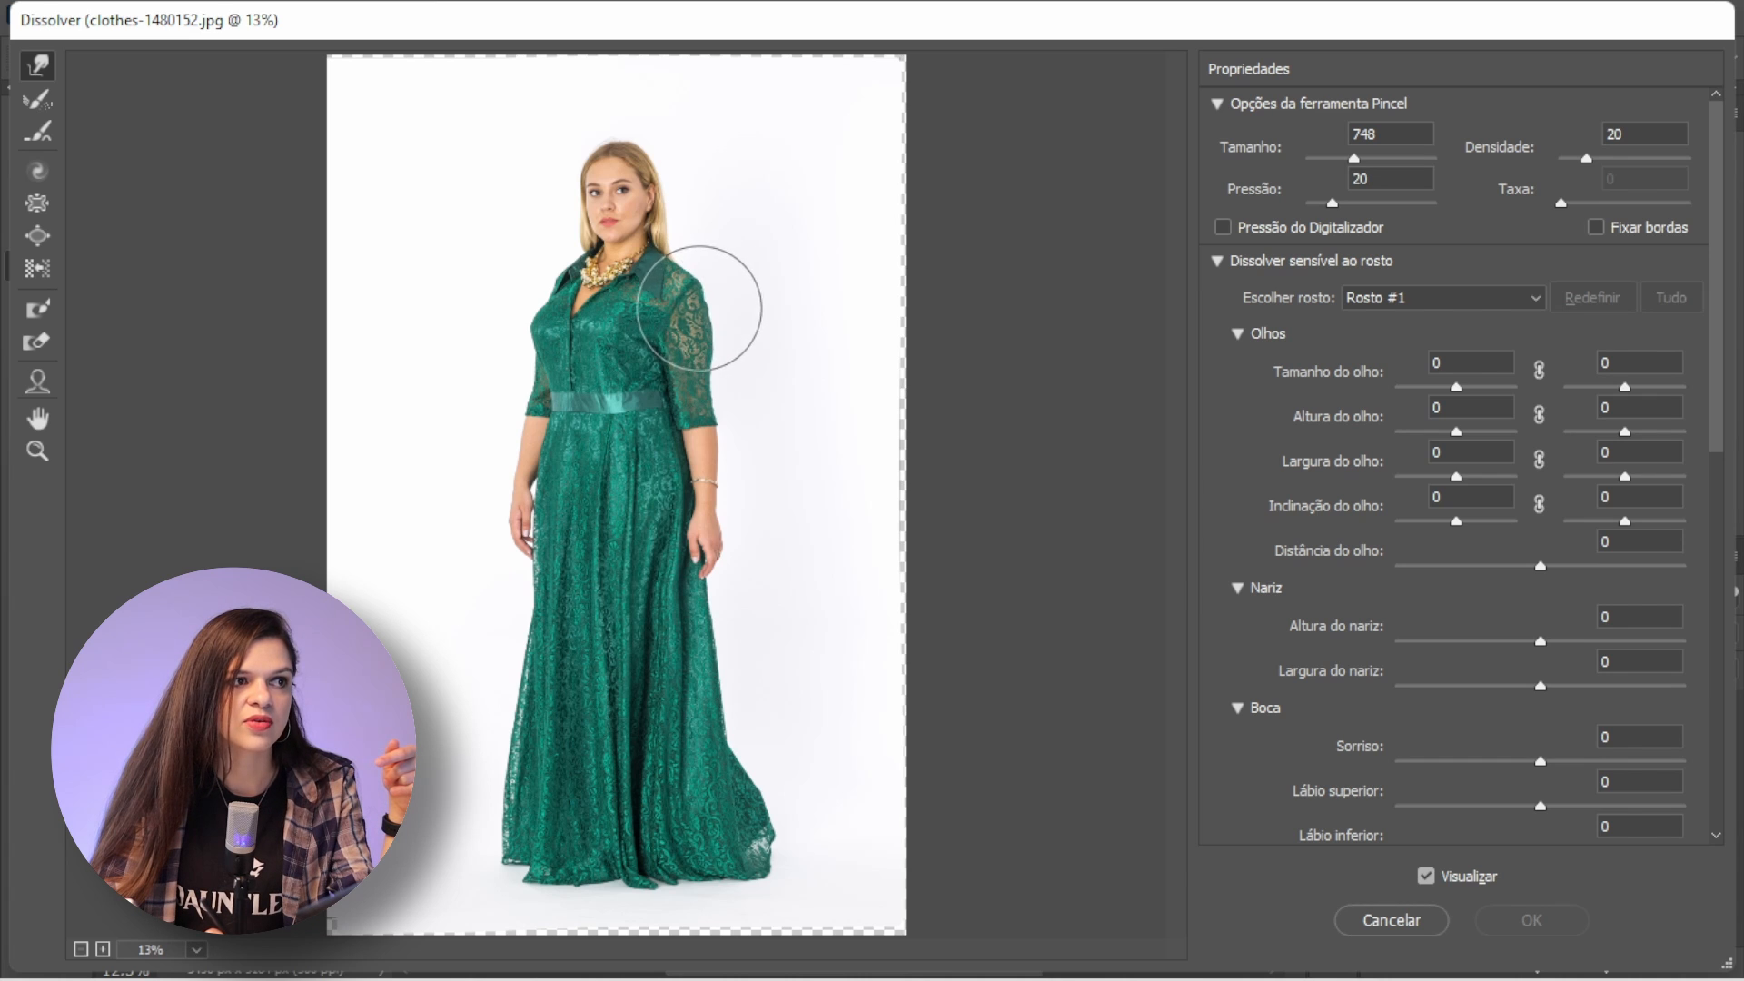
left_click_drag(720, 285, 717, 293)
key("ctrl+alt+z")
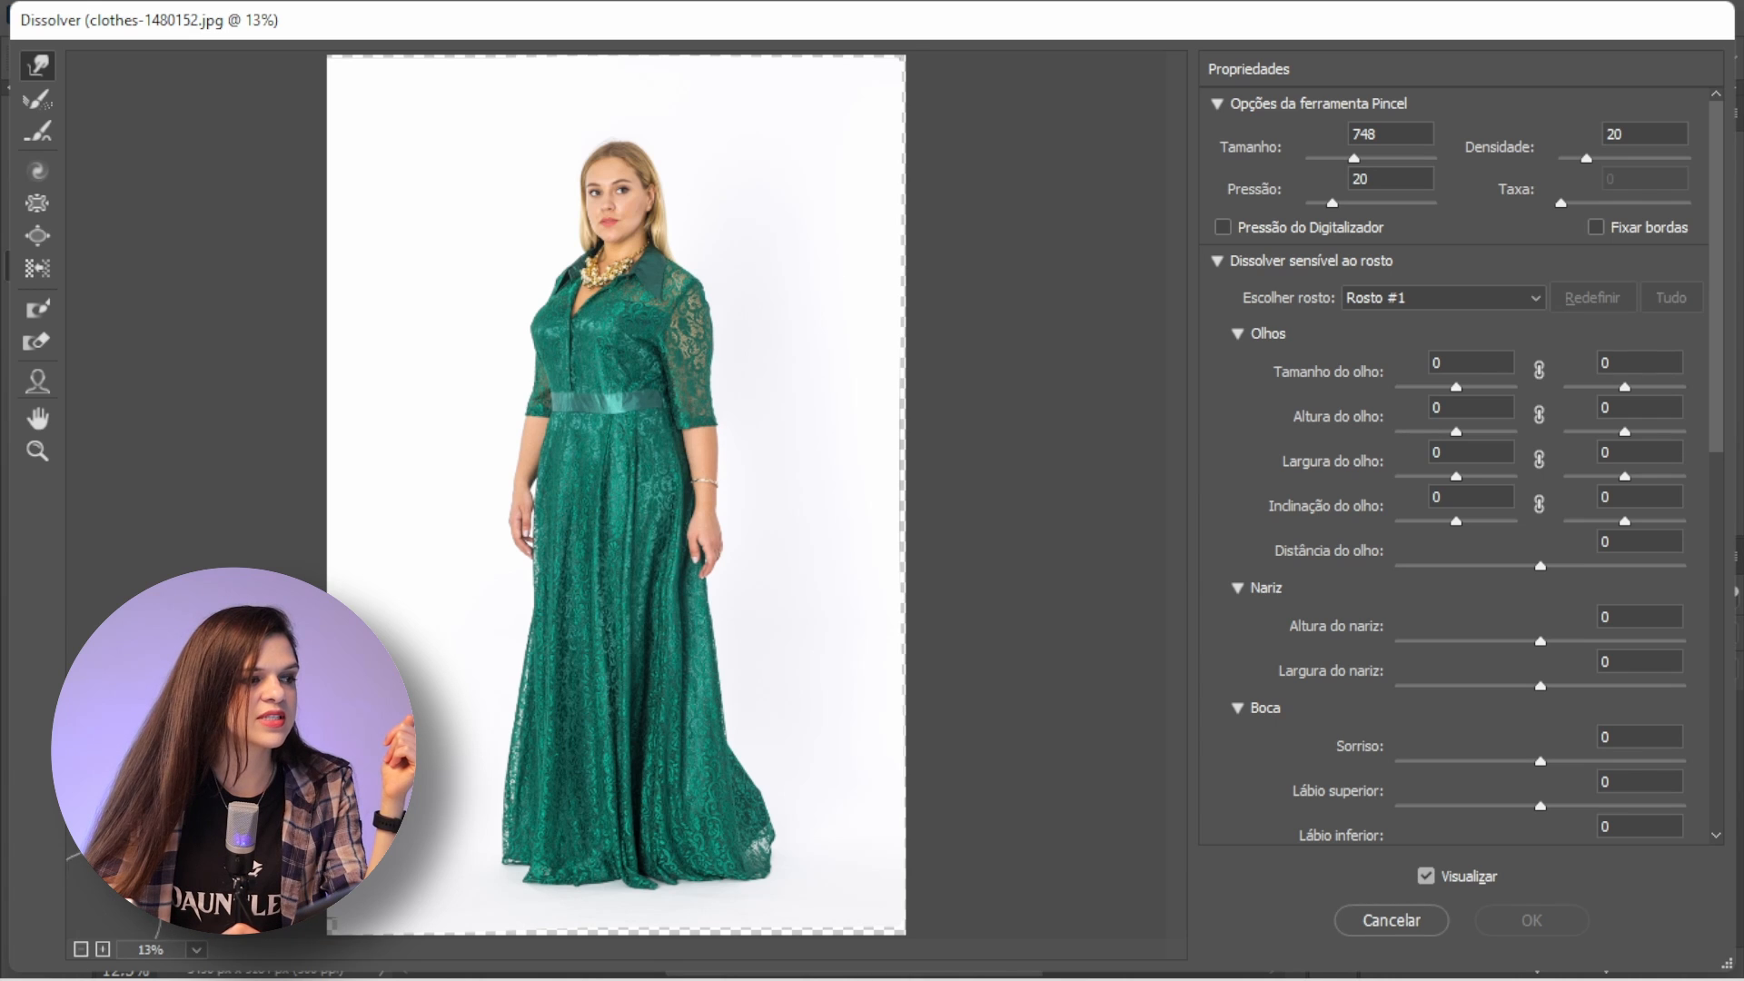
Step: Push the dress edges at the sleeve, bust and waist gently inward with Forward Warp, using brush sizes 548 and 492
left_click(102, 949)
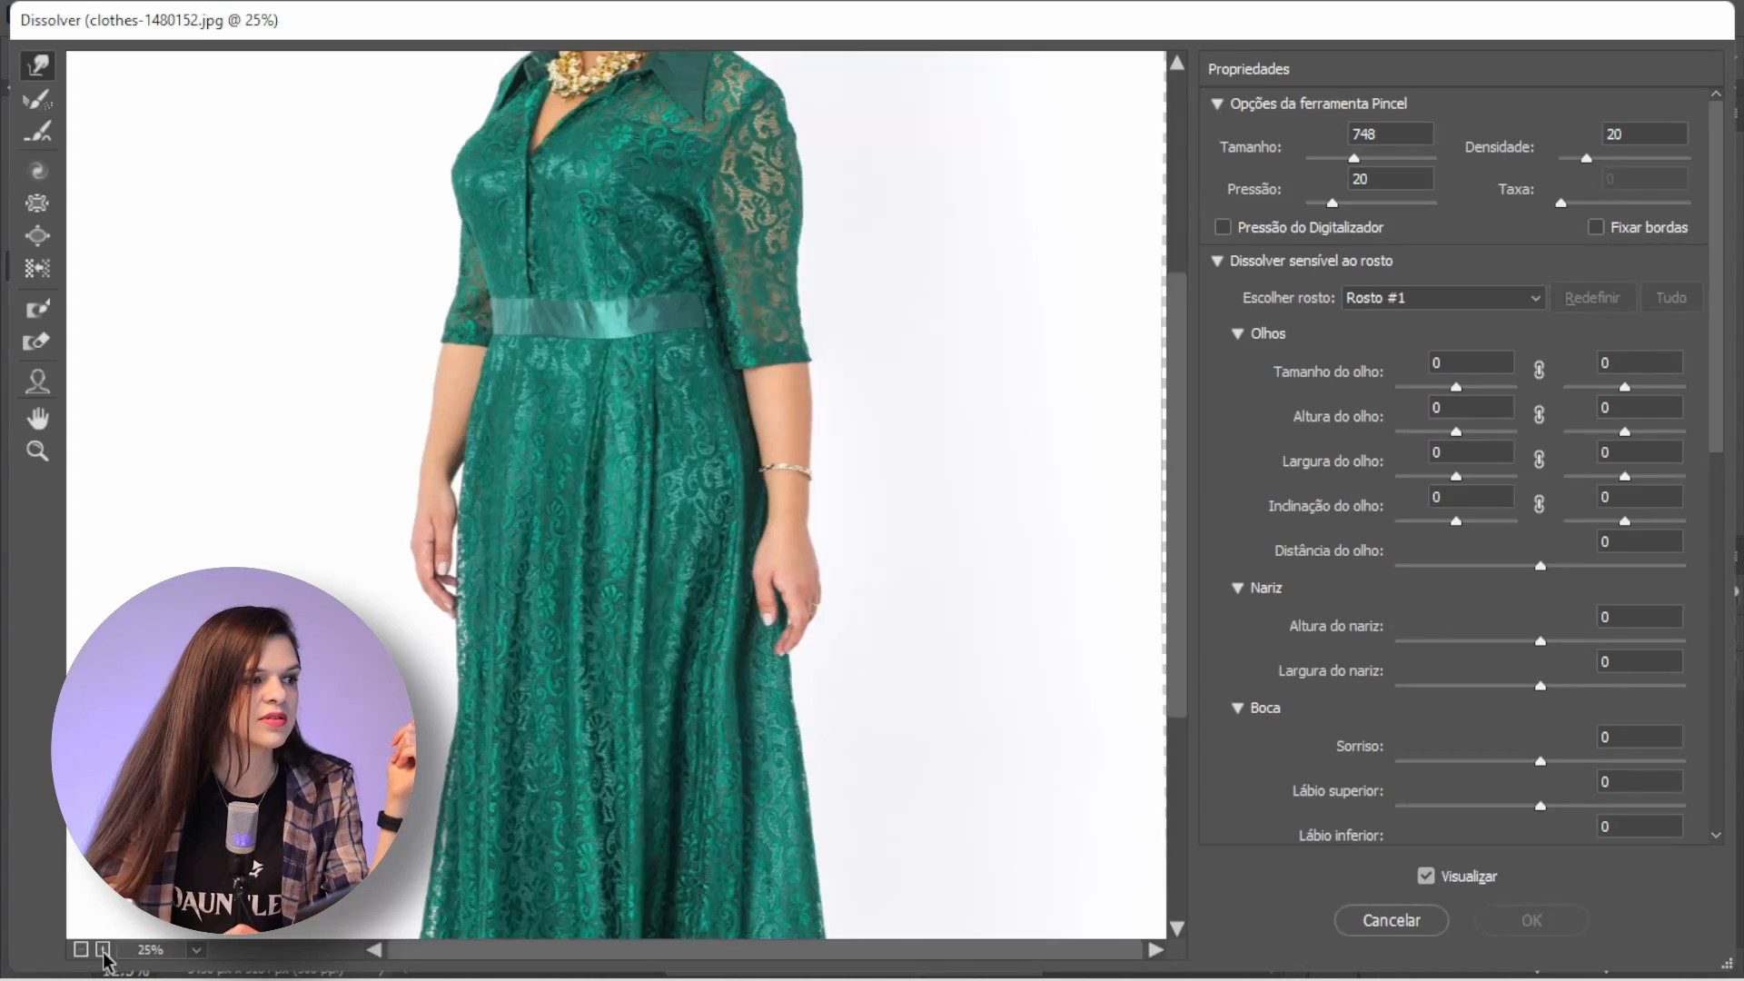
scroll(809, 343, "up", 3)
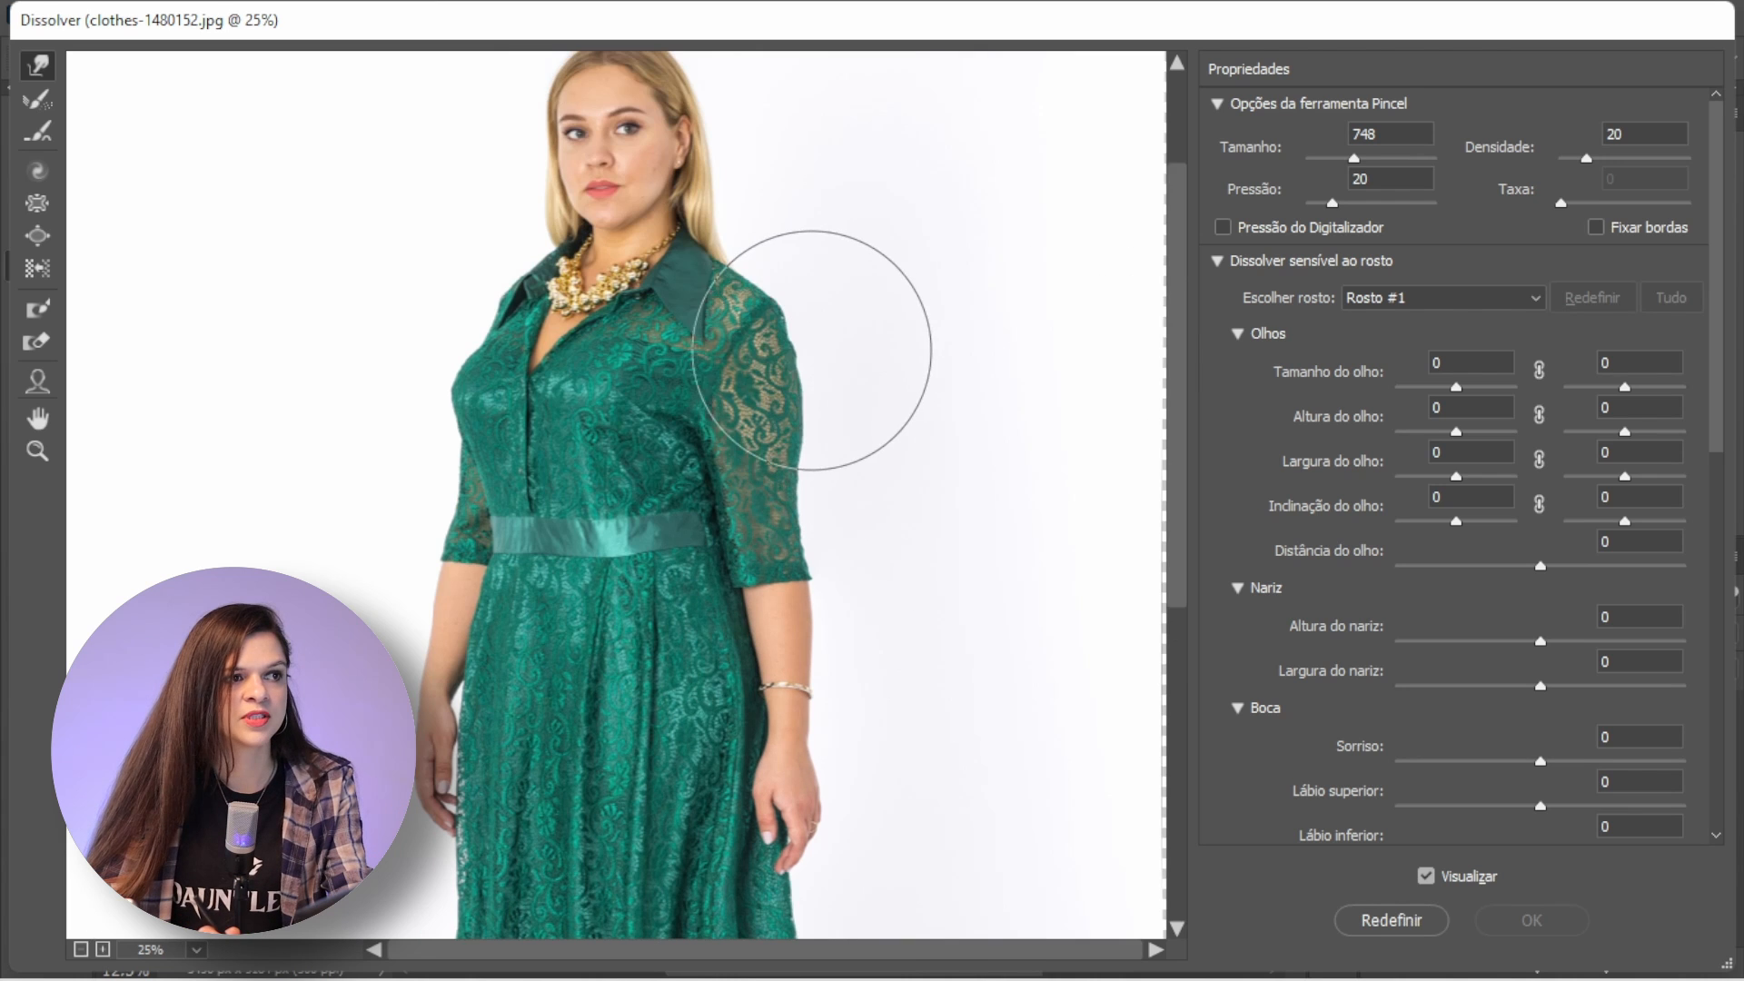
right_click(817, 349, "alt")
mouse_move(818, 348)
left_mouse_down()
mouse_move(739, 408)
mouse_move(848, 358)
left_mouse_up()
right_click(799, 370, "alt")
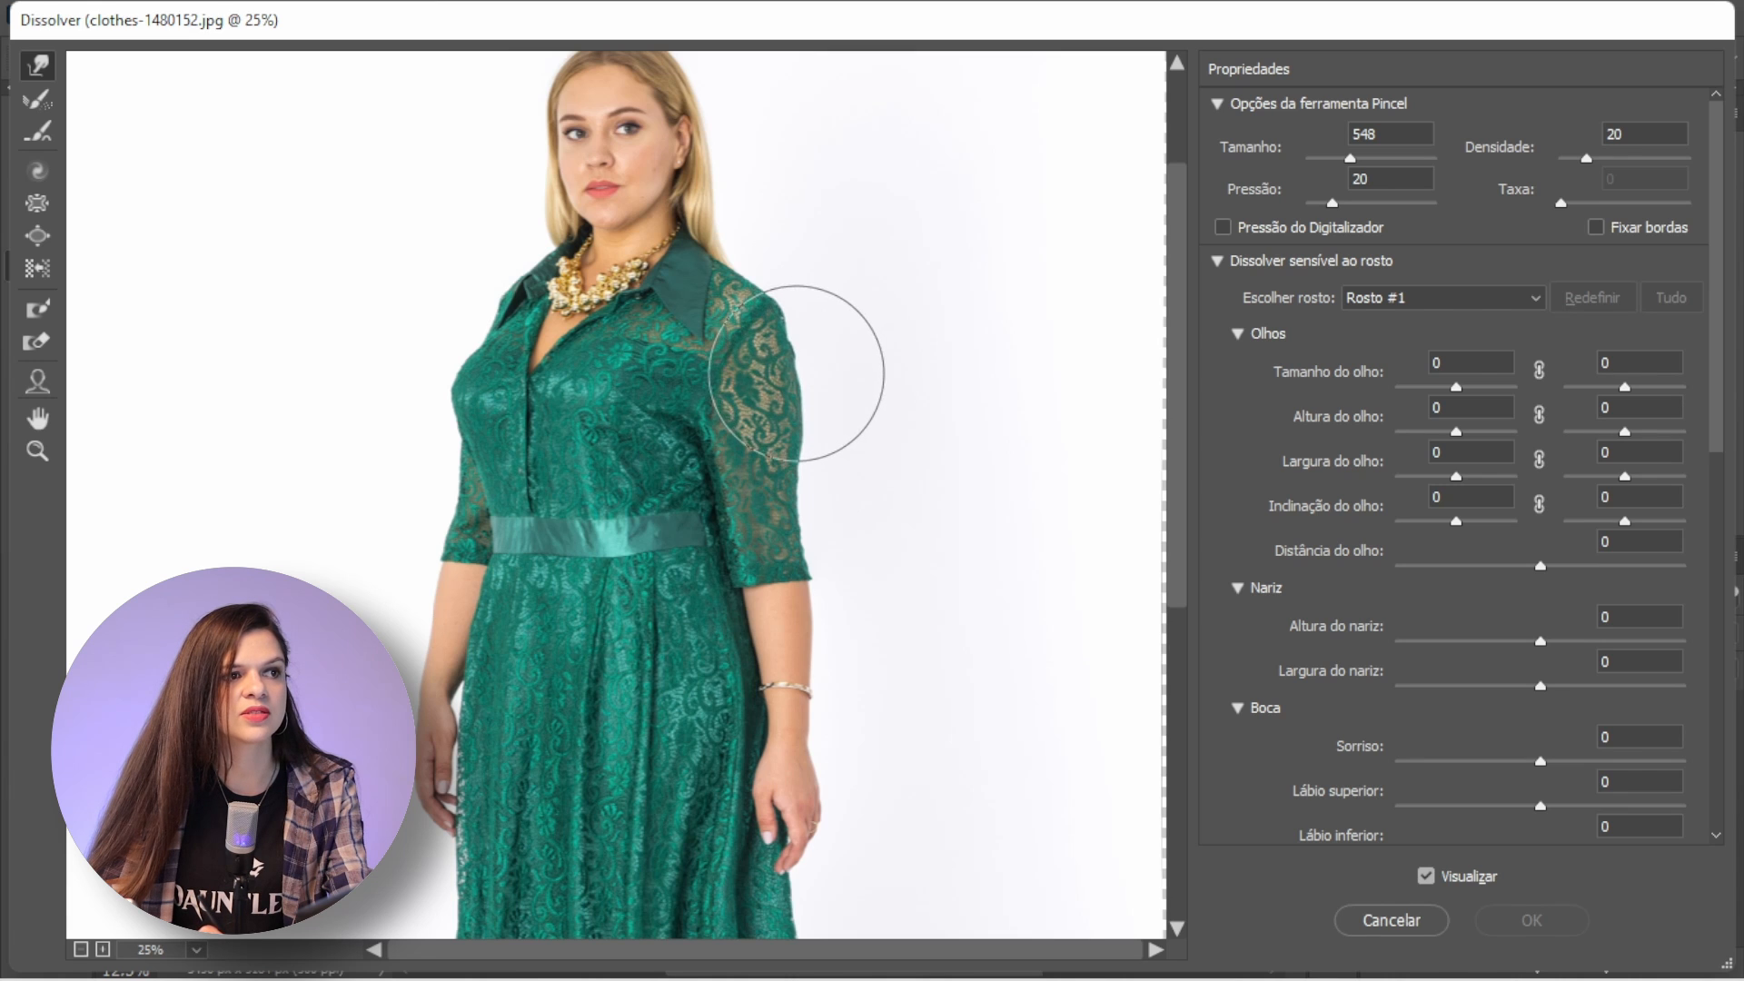
mouse_move(806, 370)
left_mouse_down()
mouse_move(778, 300)
mouse_move(766, 350)
mouse_move(785, 377)
left_mouse_up()
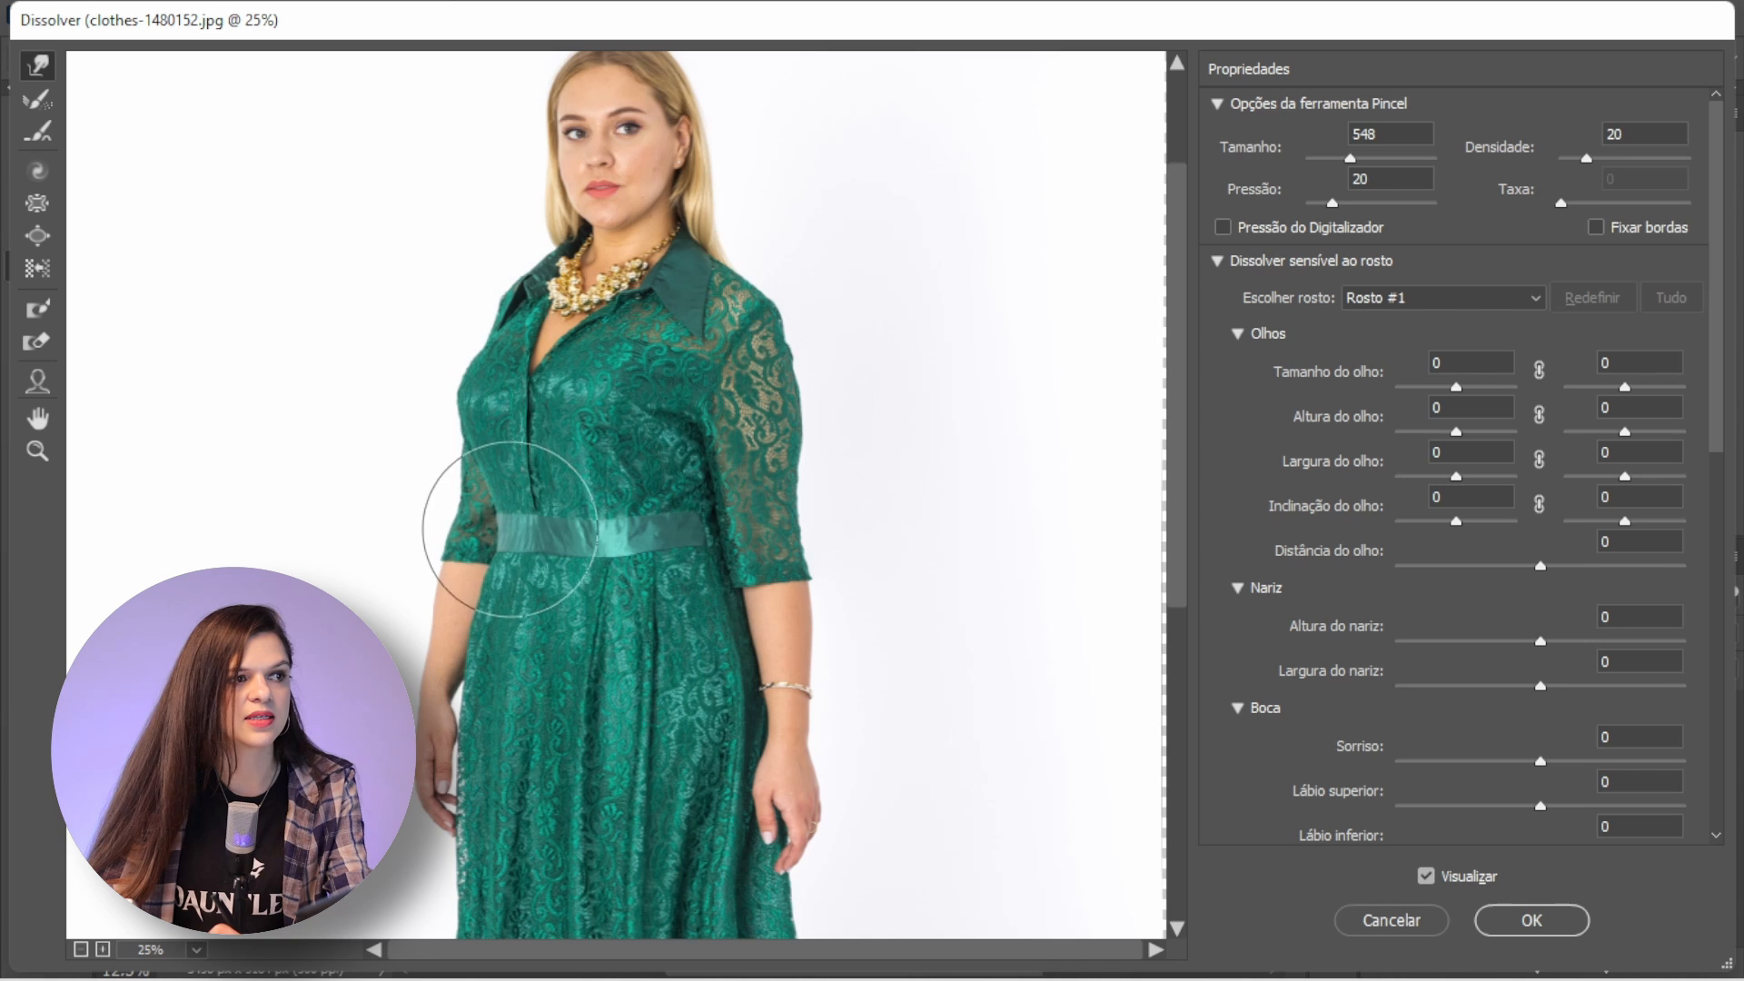
key("bracketleft")
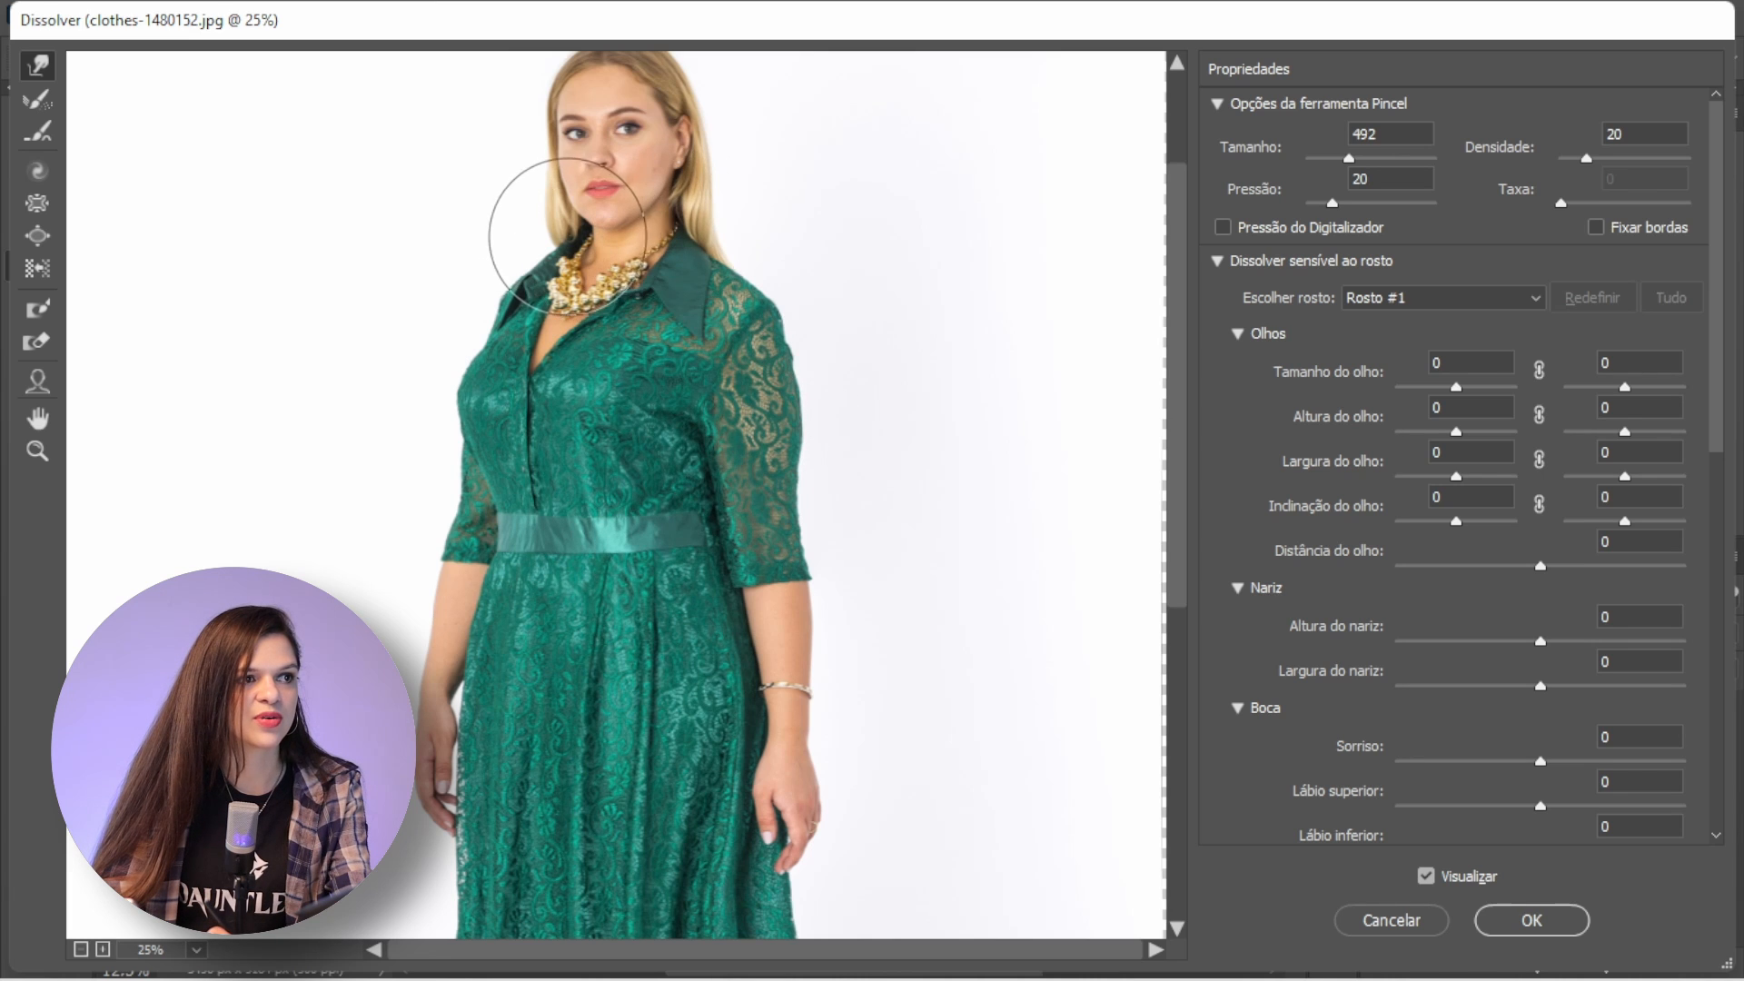
Step: Apply the Liquify reshaping after checking its before-and-after preview, and compare the result with the original background layer
left_click(1428, 879)
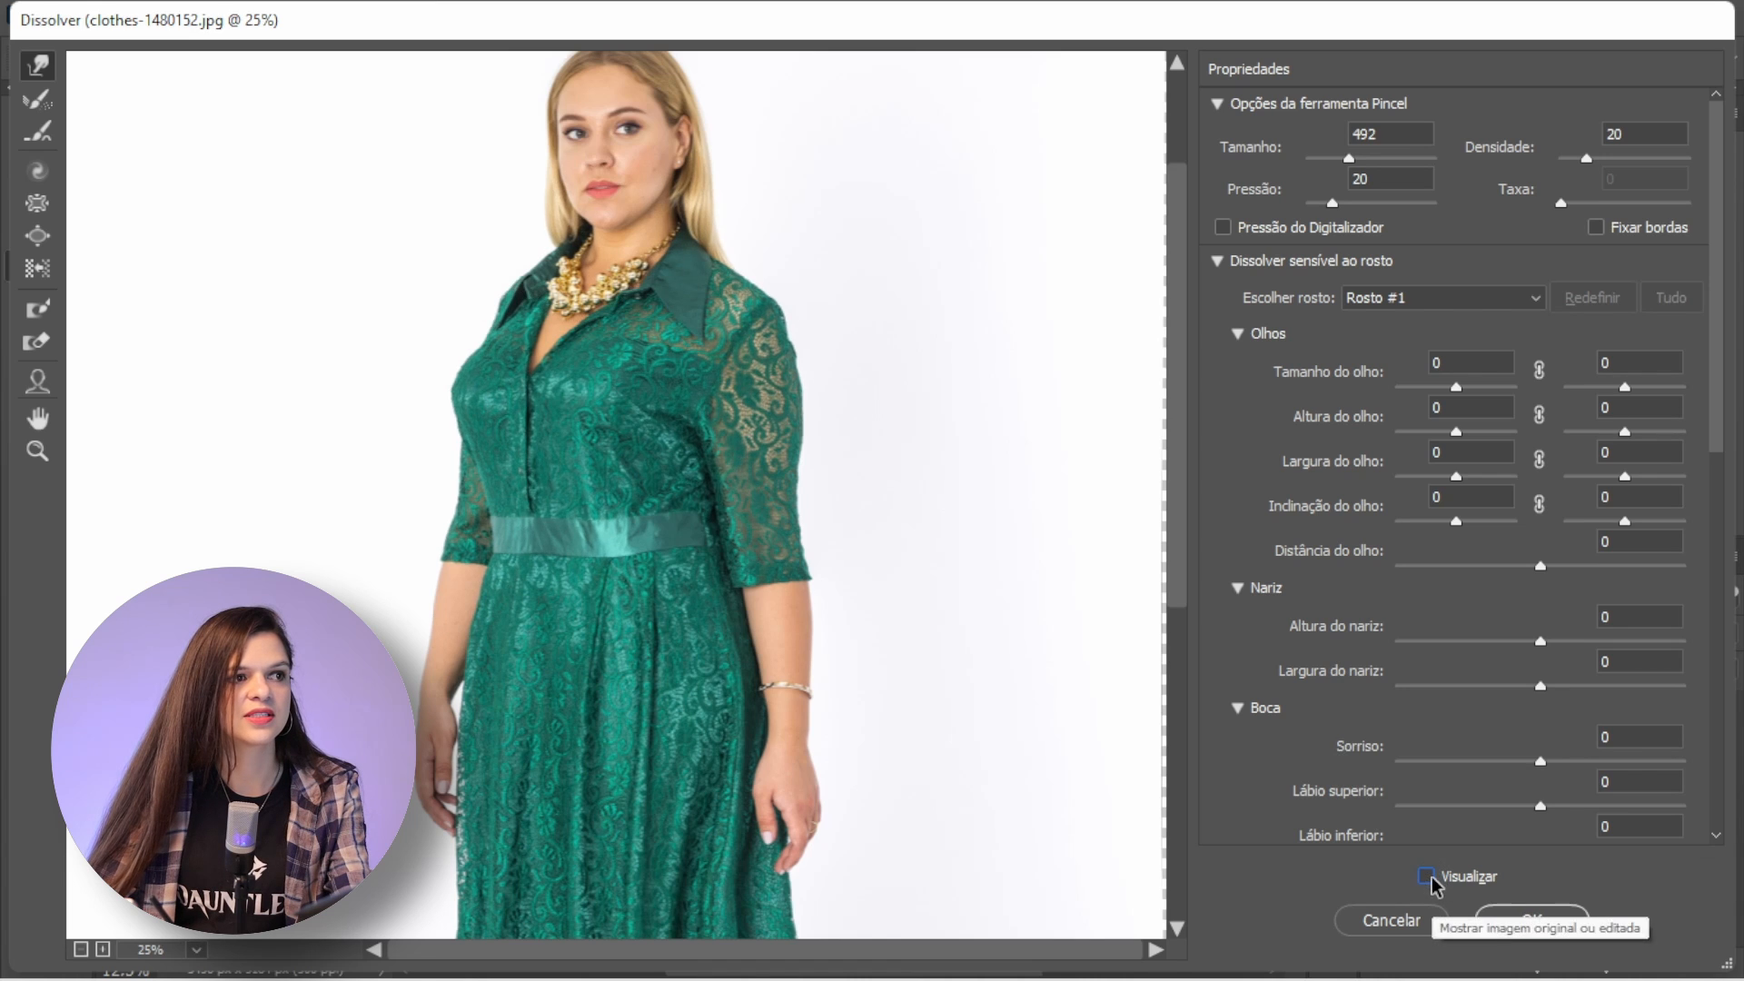
left_click(1427, 878)
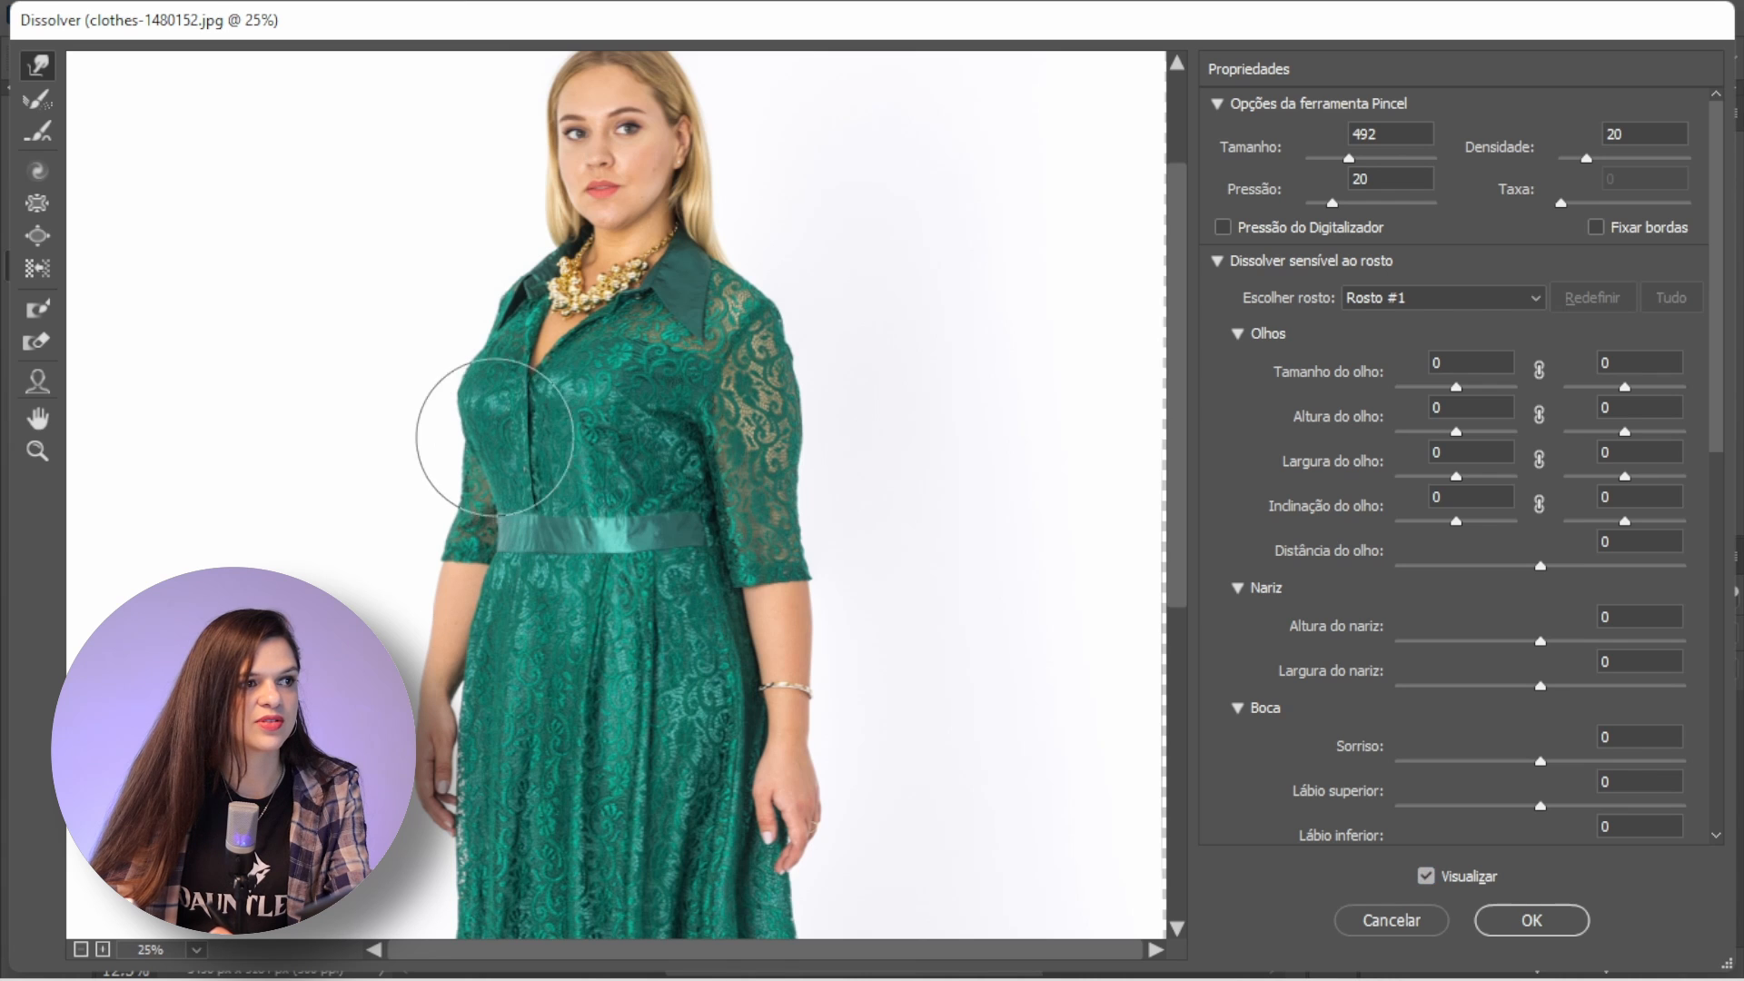
left_click(1526, 936)
left_click_drag(732, 648, 741, 682)
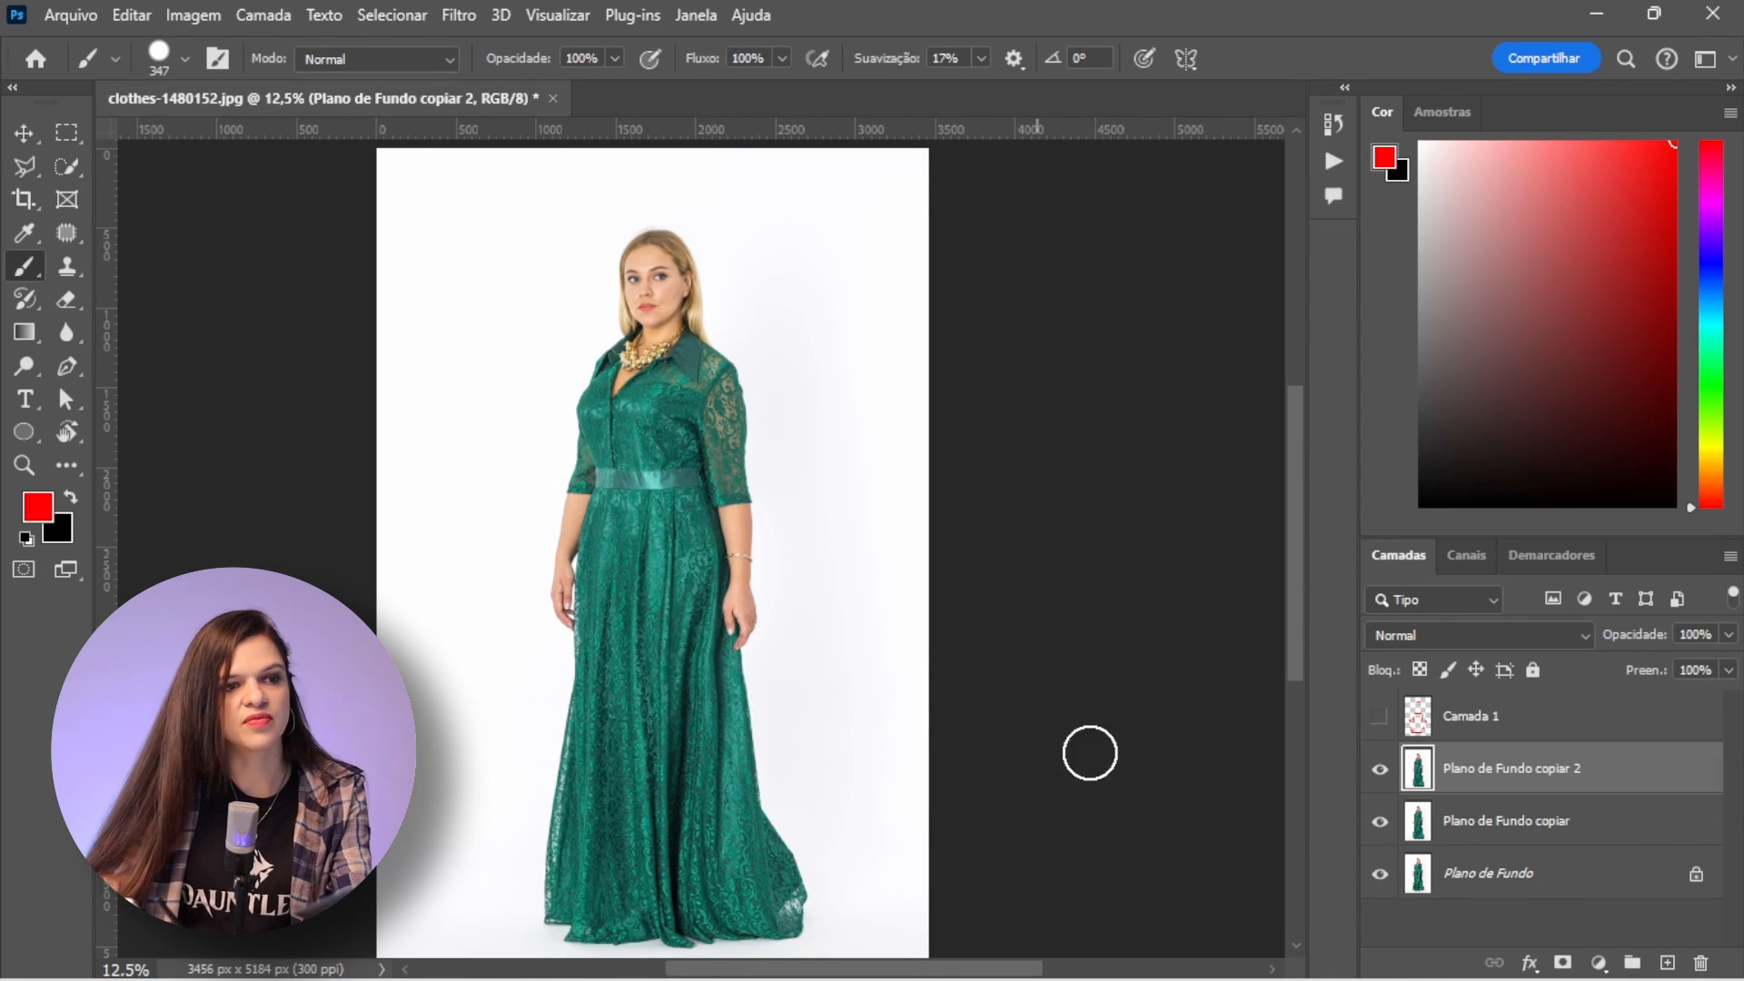
left_click(1380, 875)
left_click(1379, 874)
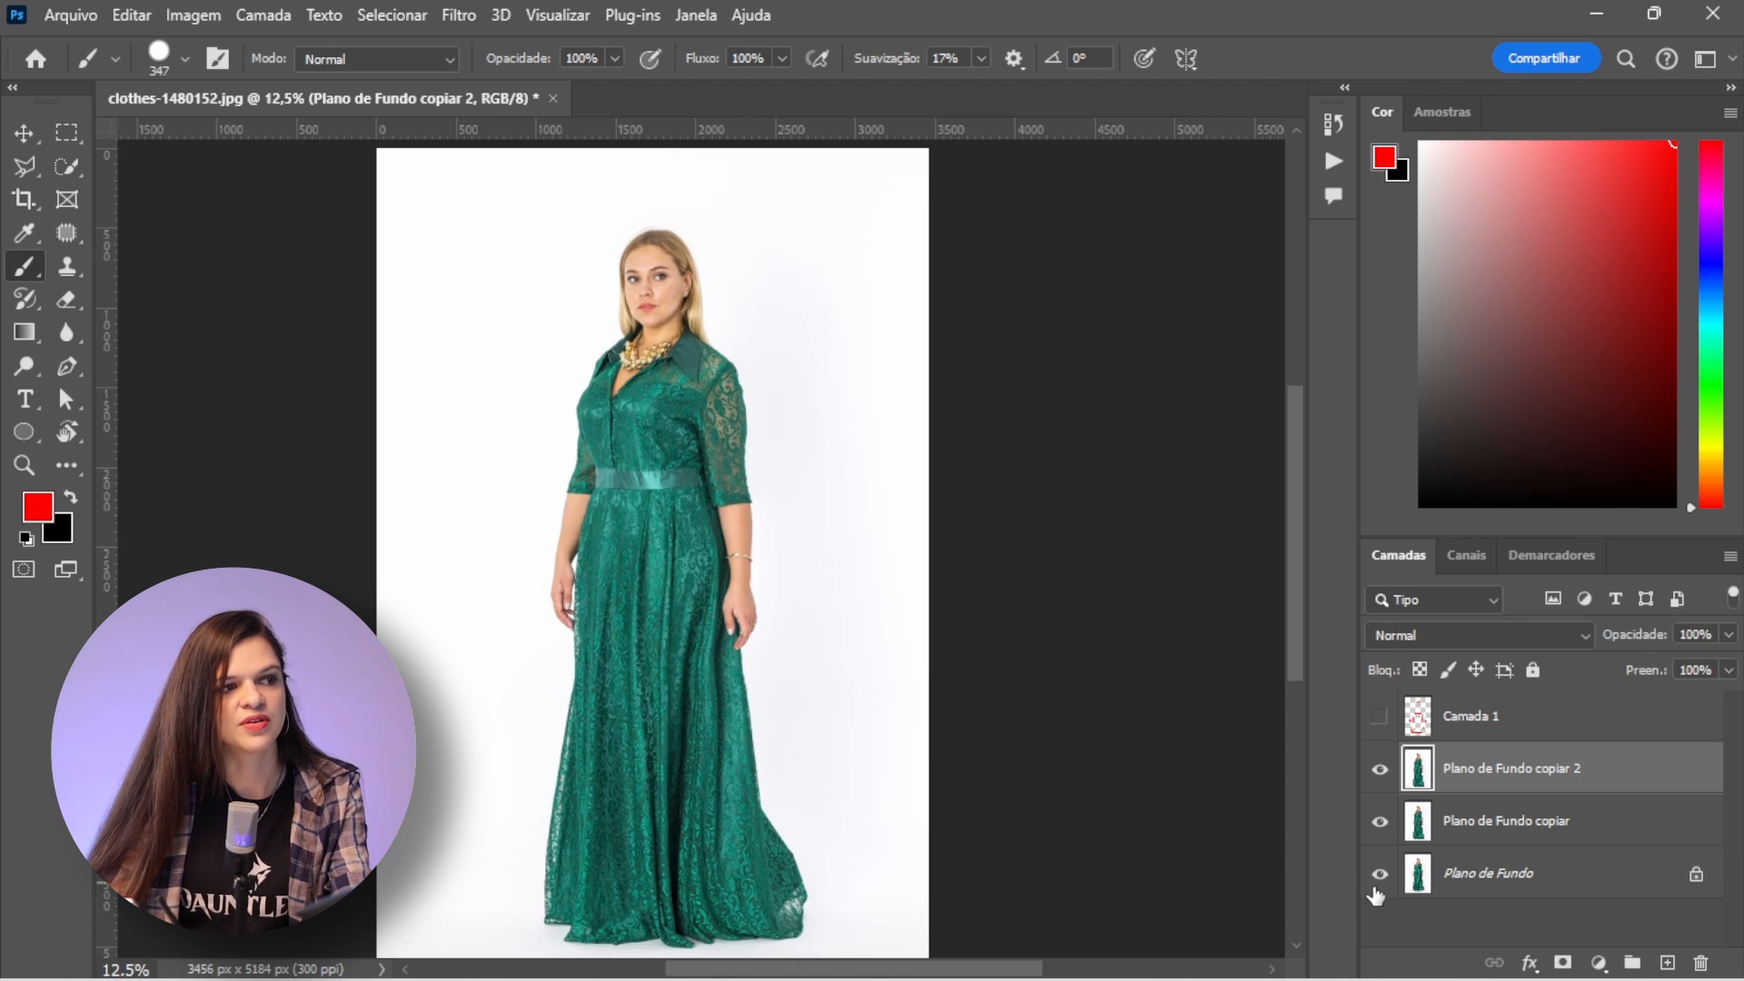
Step: Reopen the Liquify filter on the second background copy, check the preview and confirm the filter
left_click(470, 16)
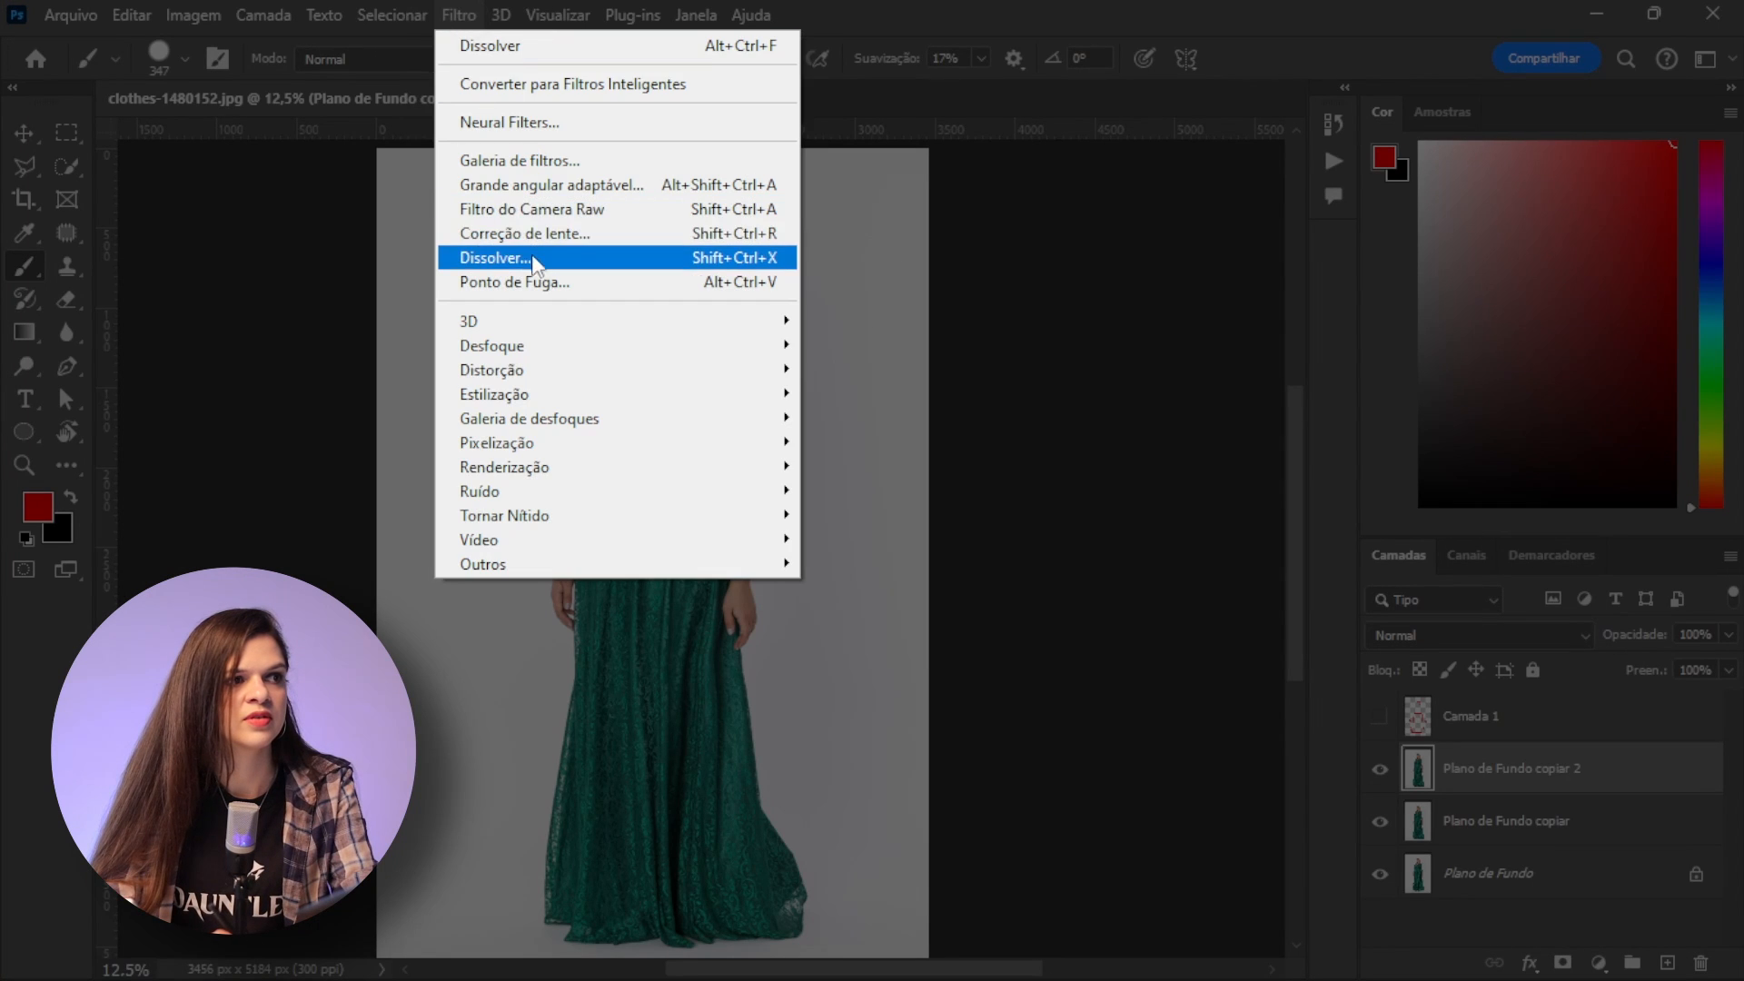
left_click(533, 261)
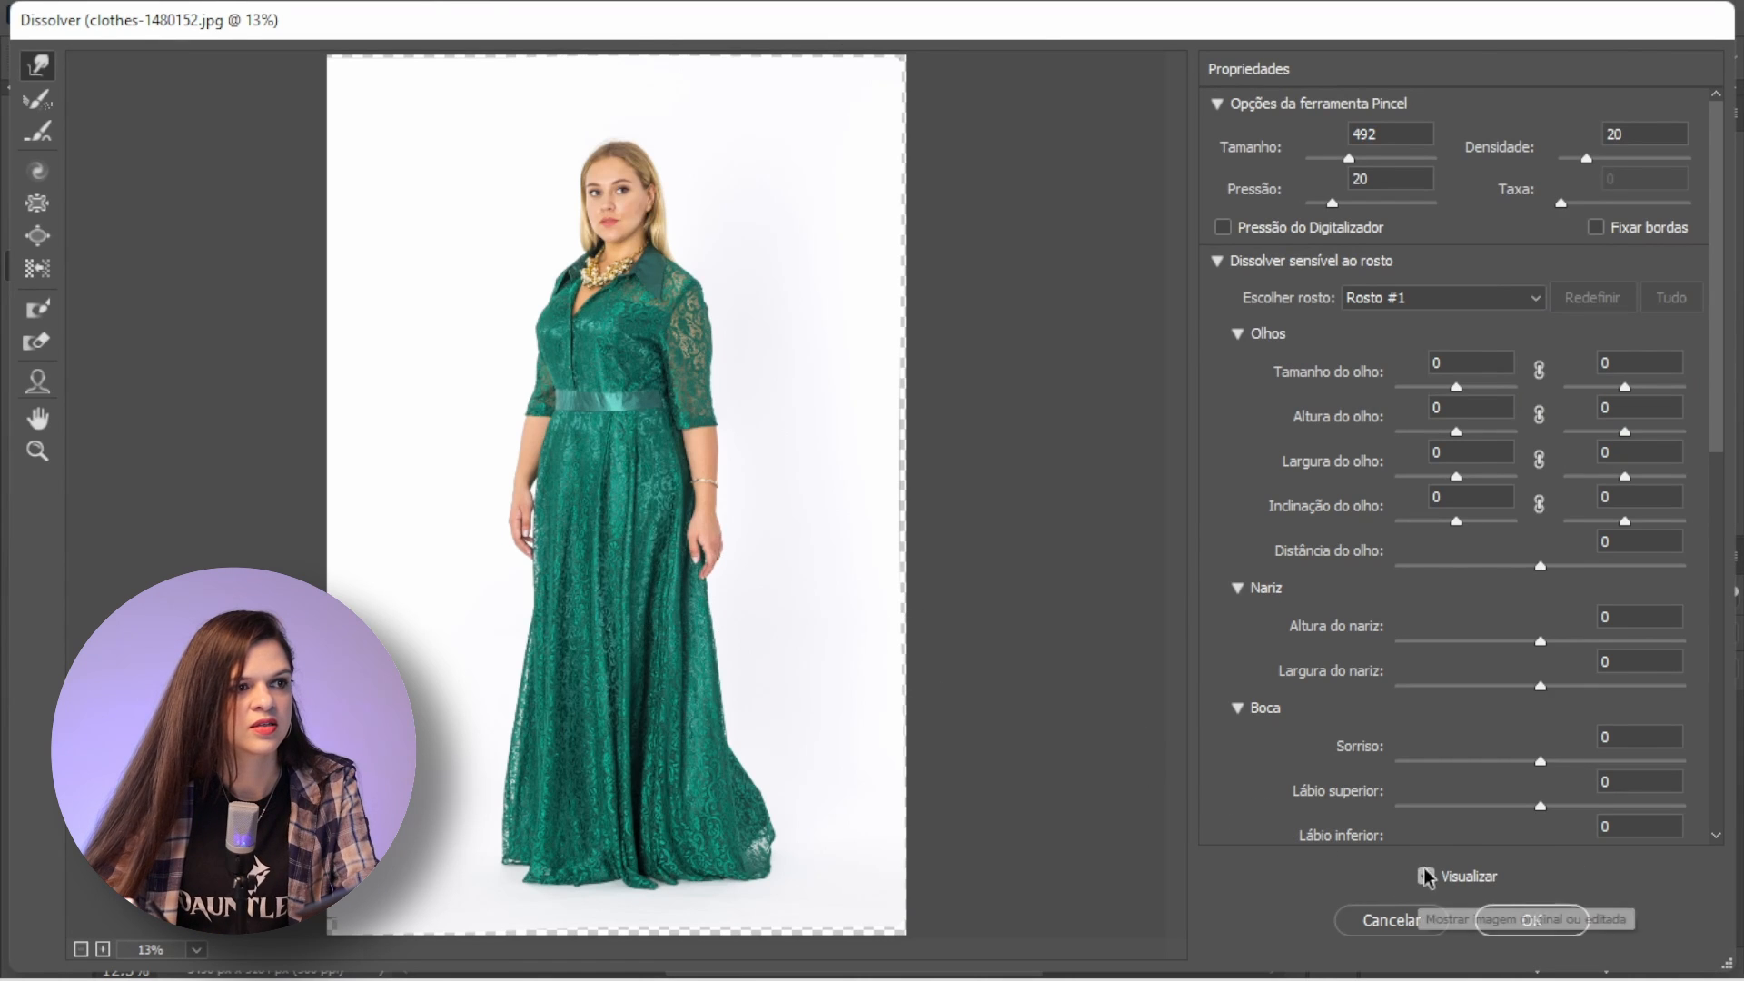
left_click(1519, 920)
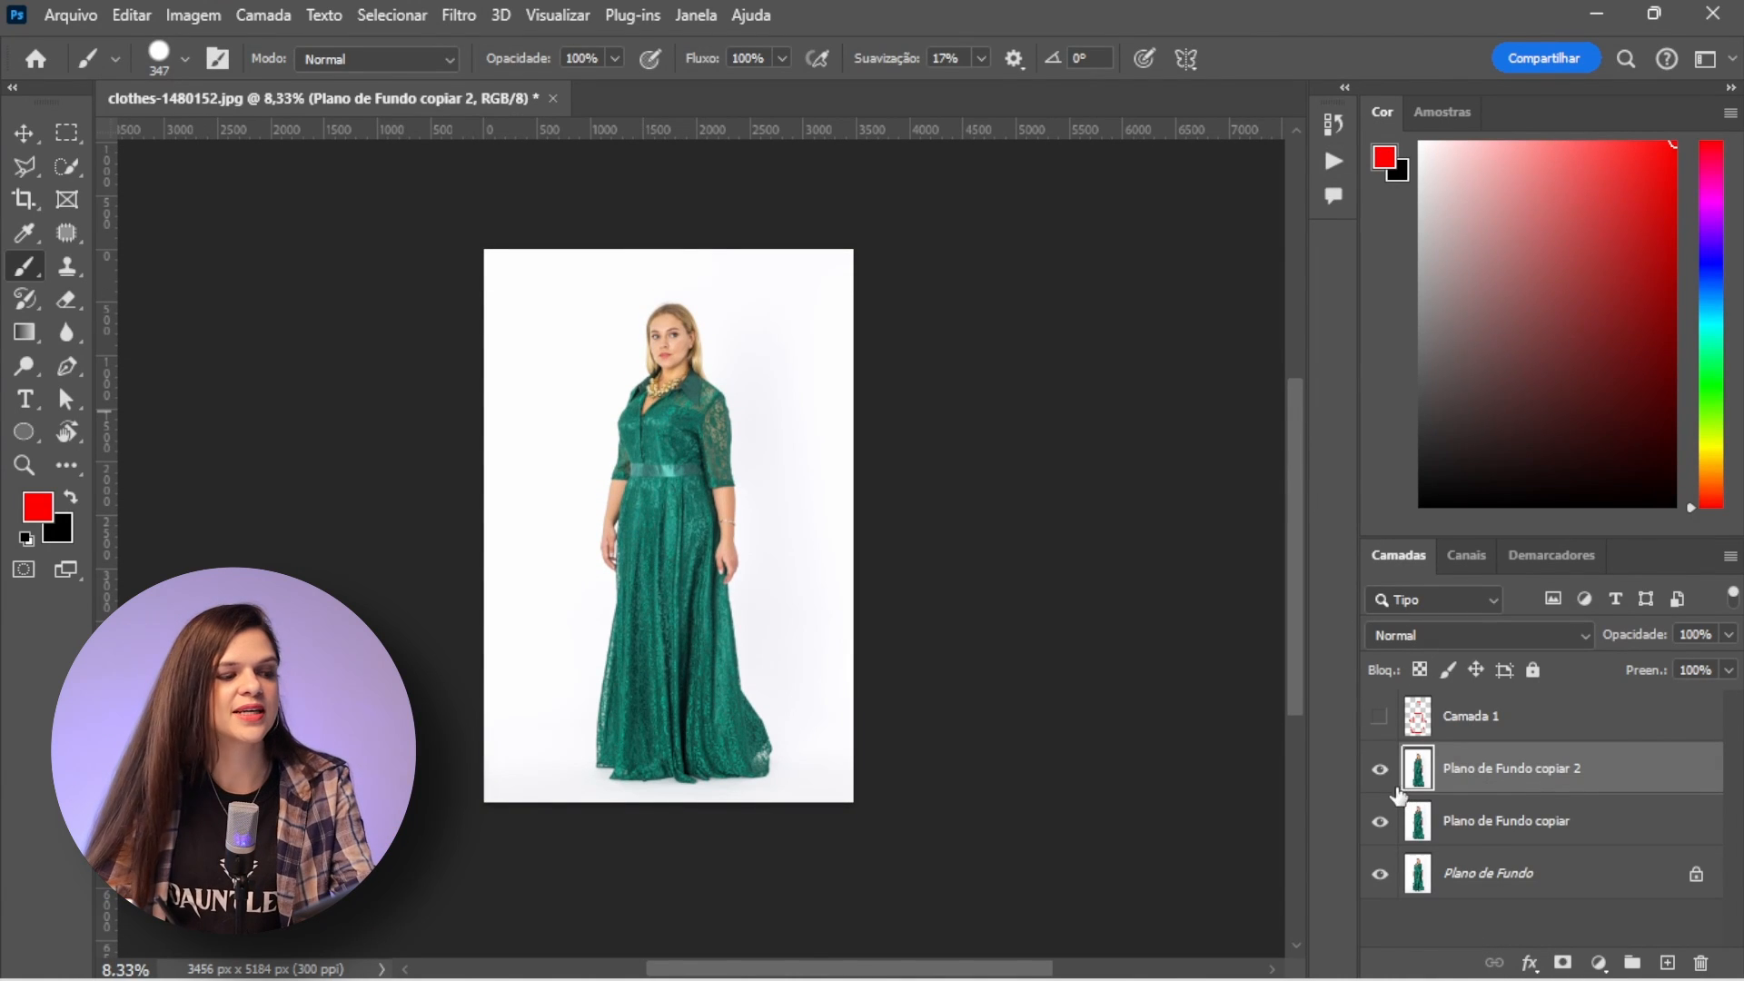
Step: Compare the body shape by showing only the original background layer, and reveal the first and second copies in turn
left_click(1380, 874, "alt")
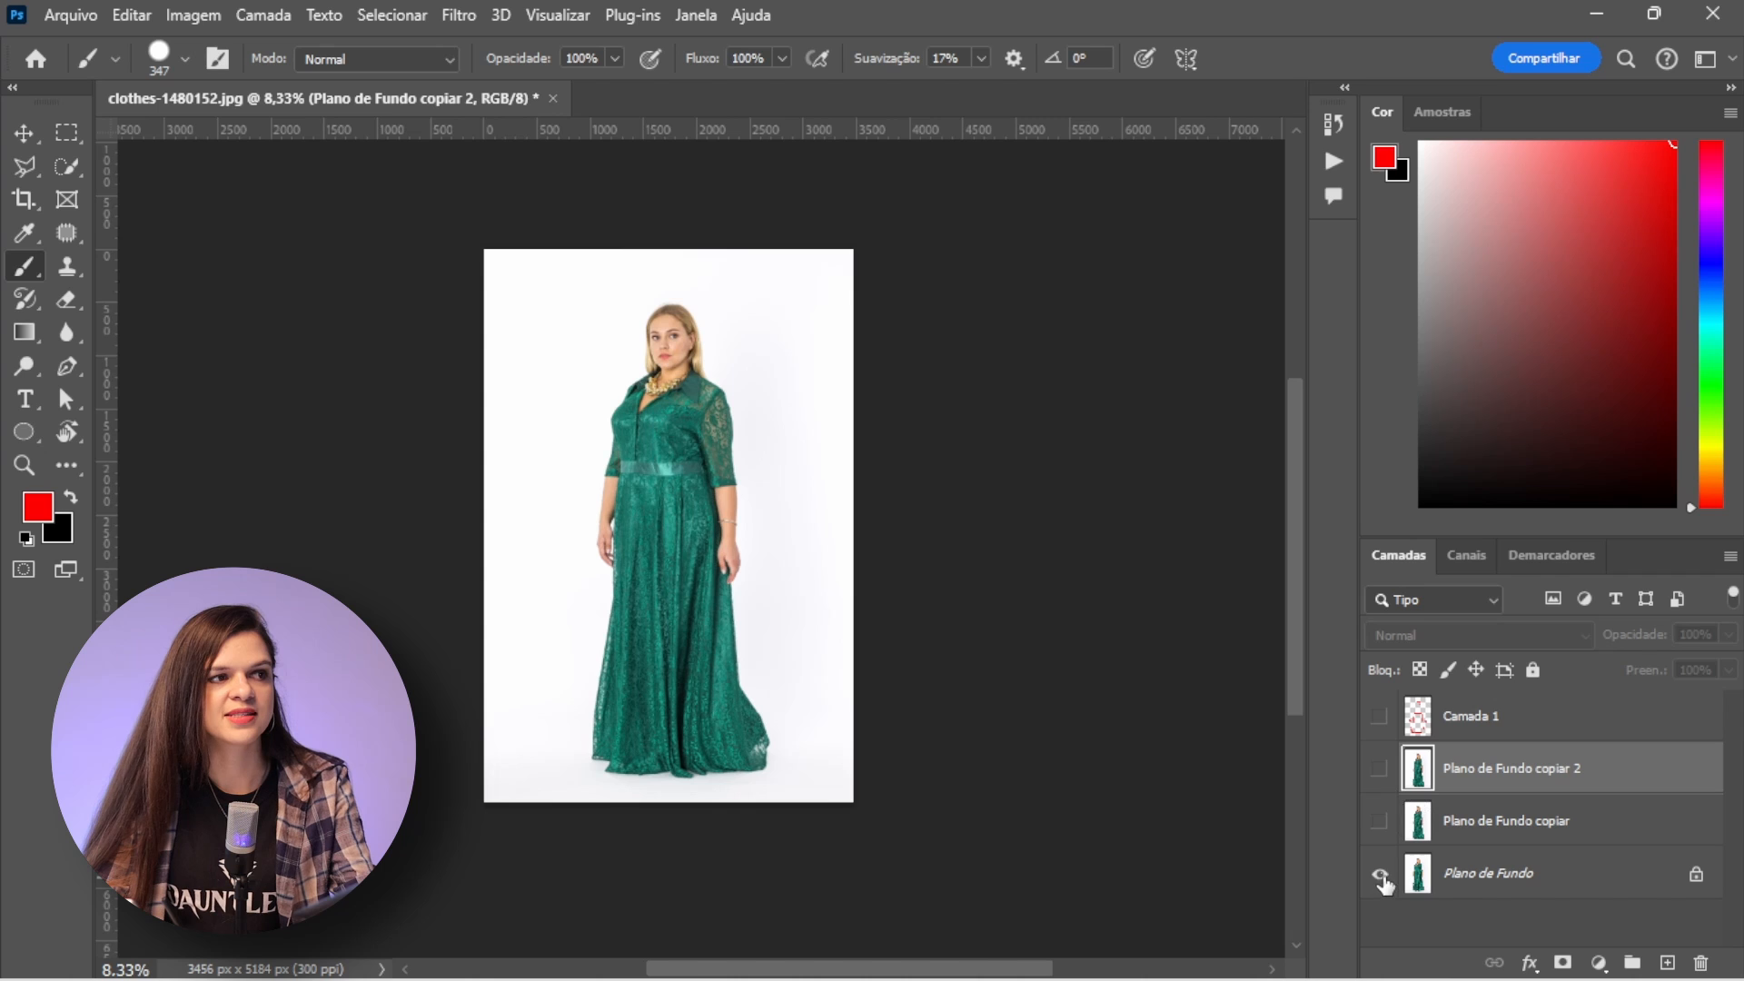
left_click(1380, 823)
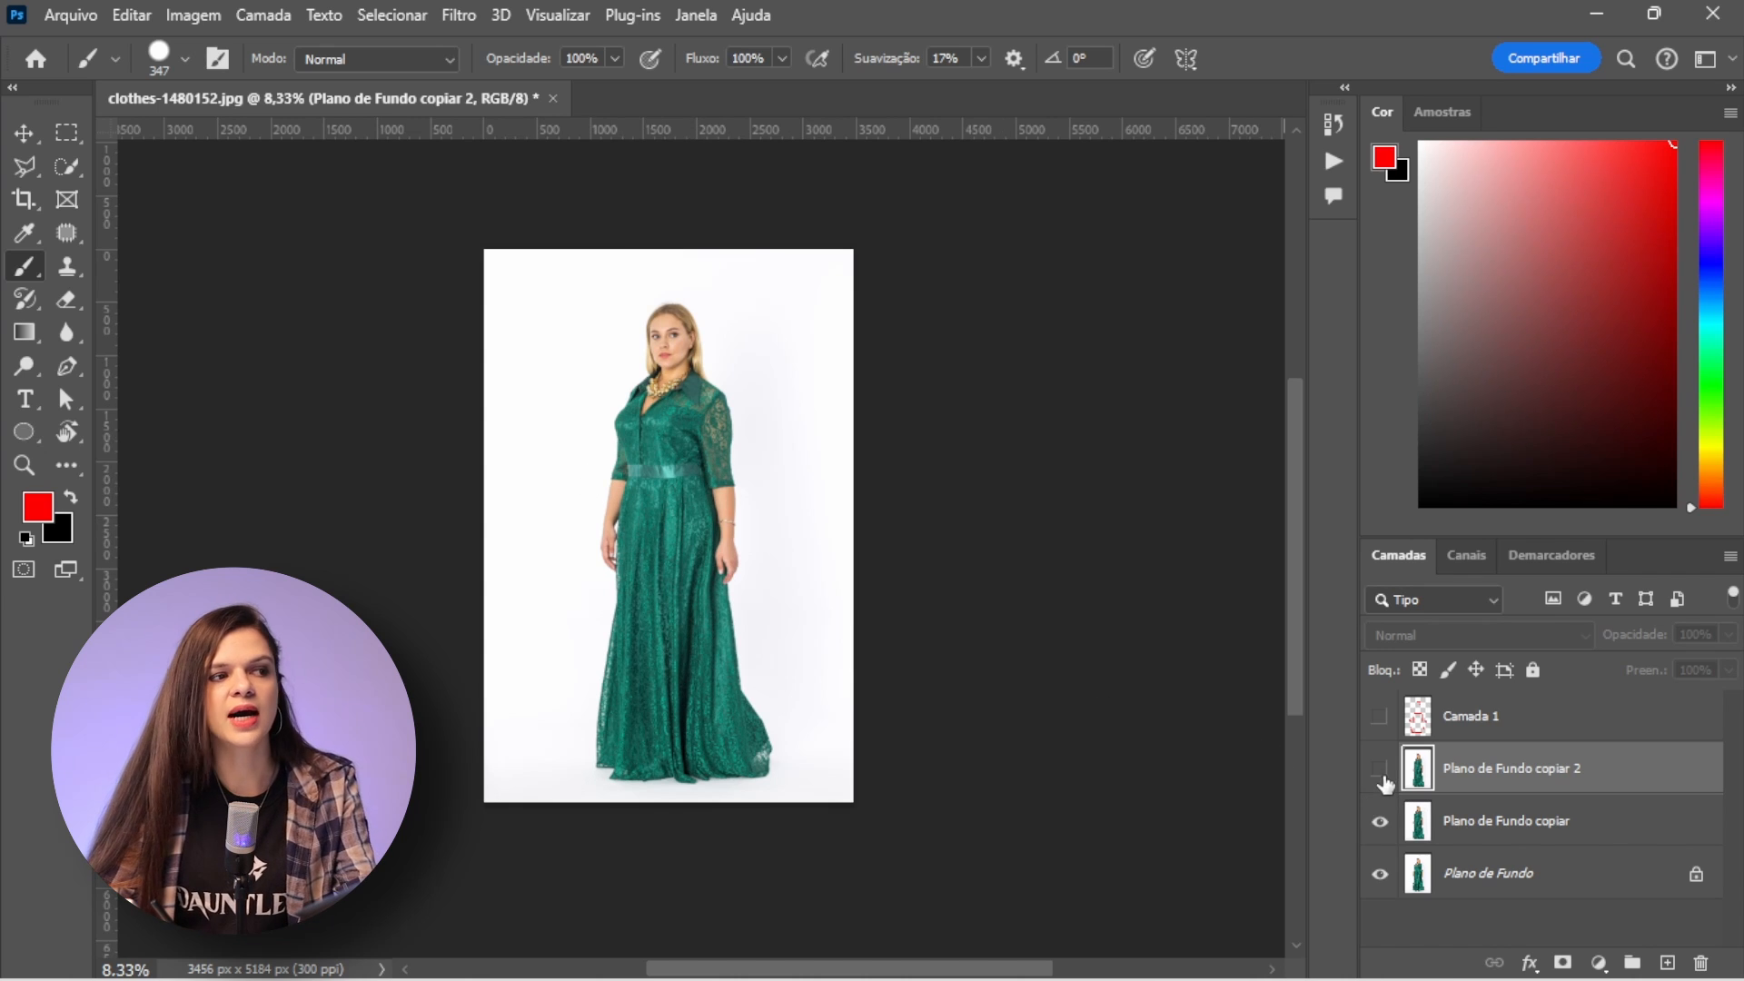
left_click(1375, 772)
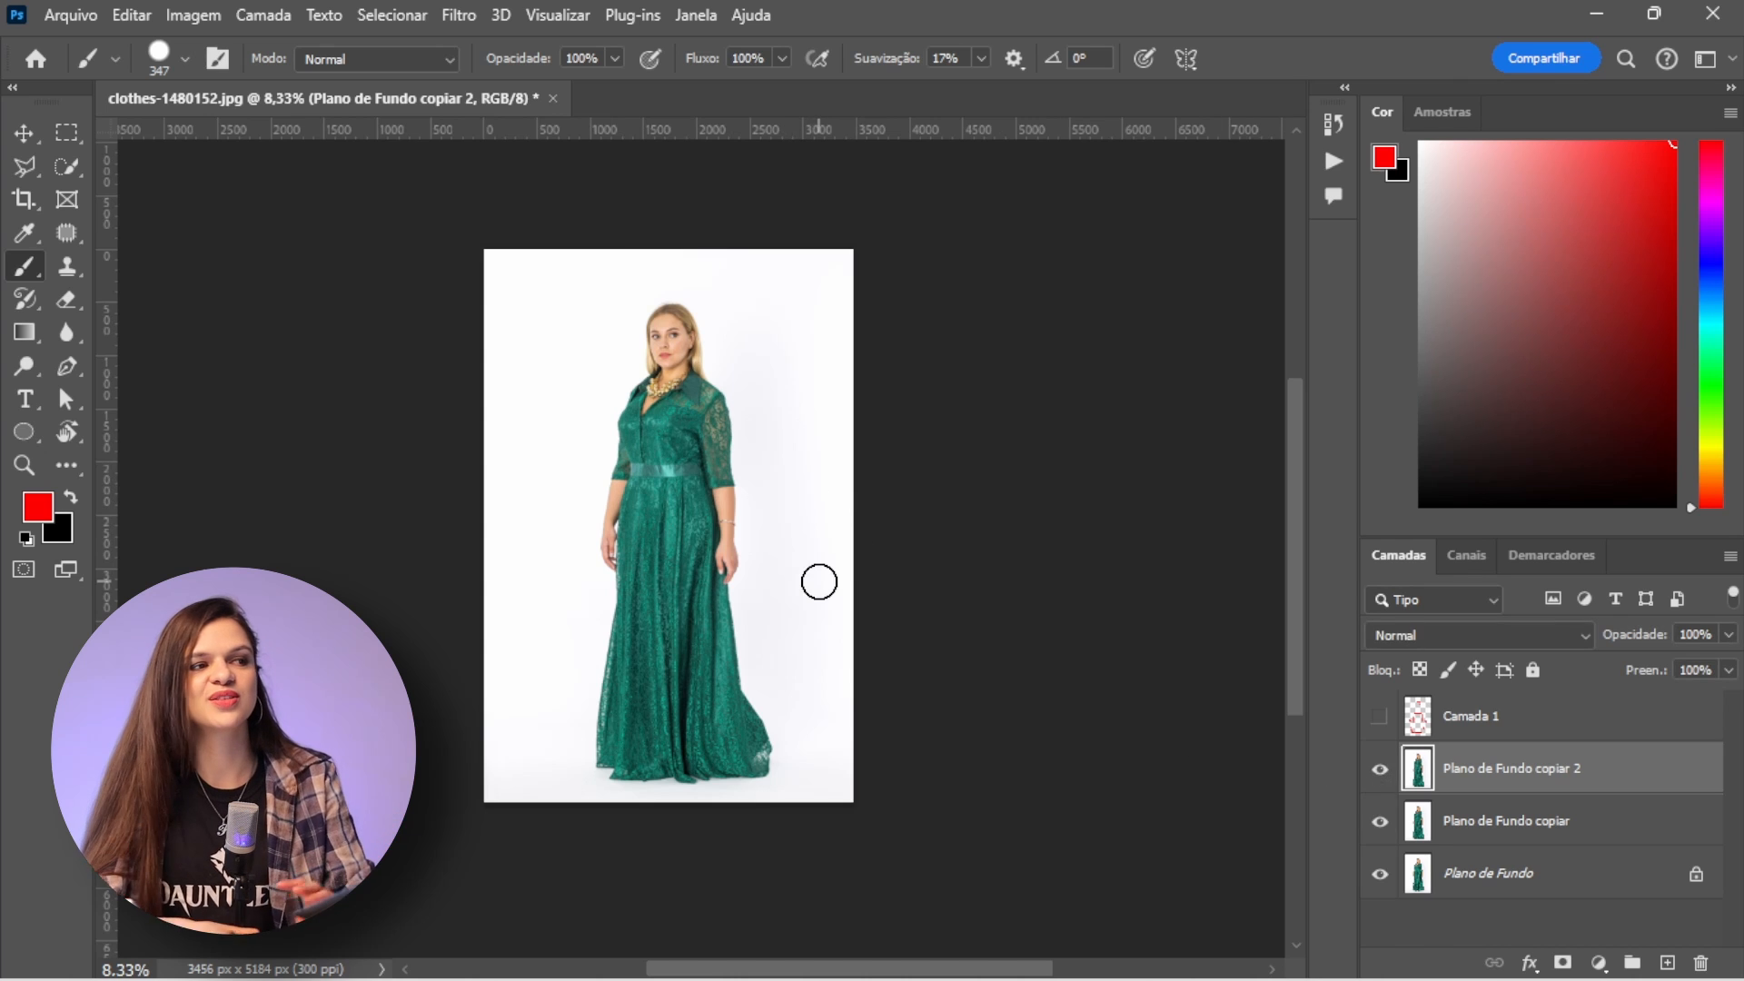